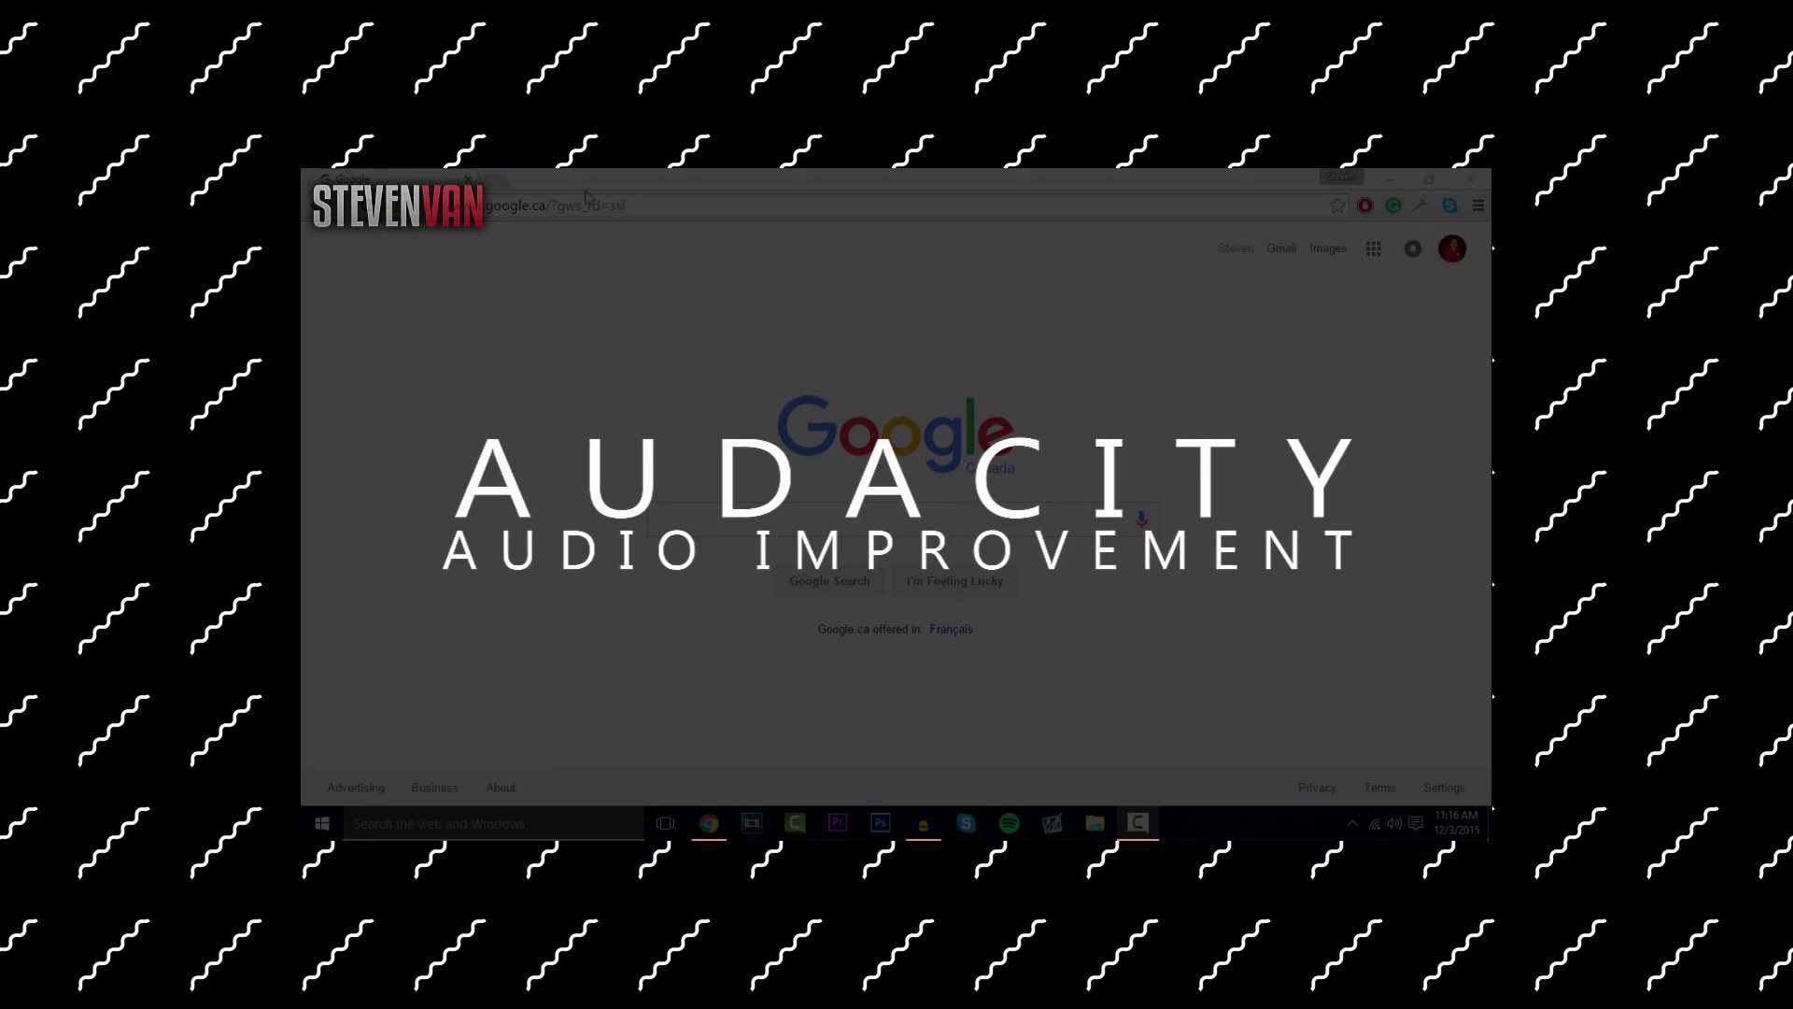
Go to audacityteam.org/download/ in Chrome, then add a 20-band Graphic Equalizer to Audition's first effect slot.
text(audac)
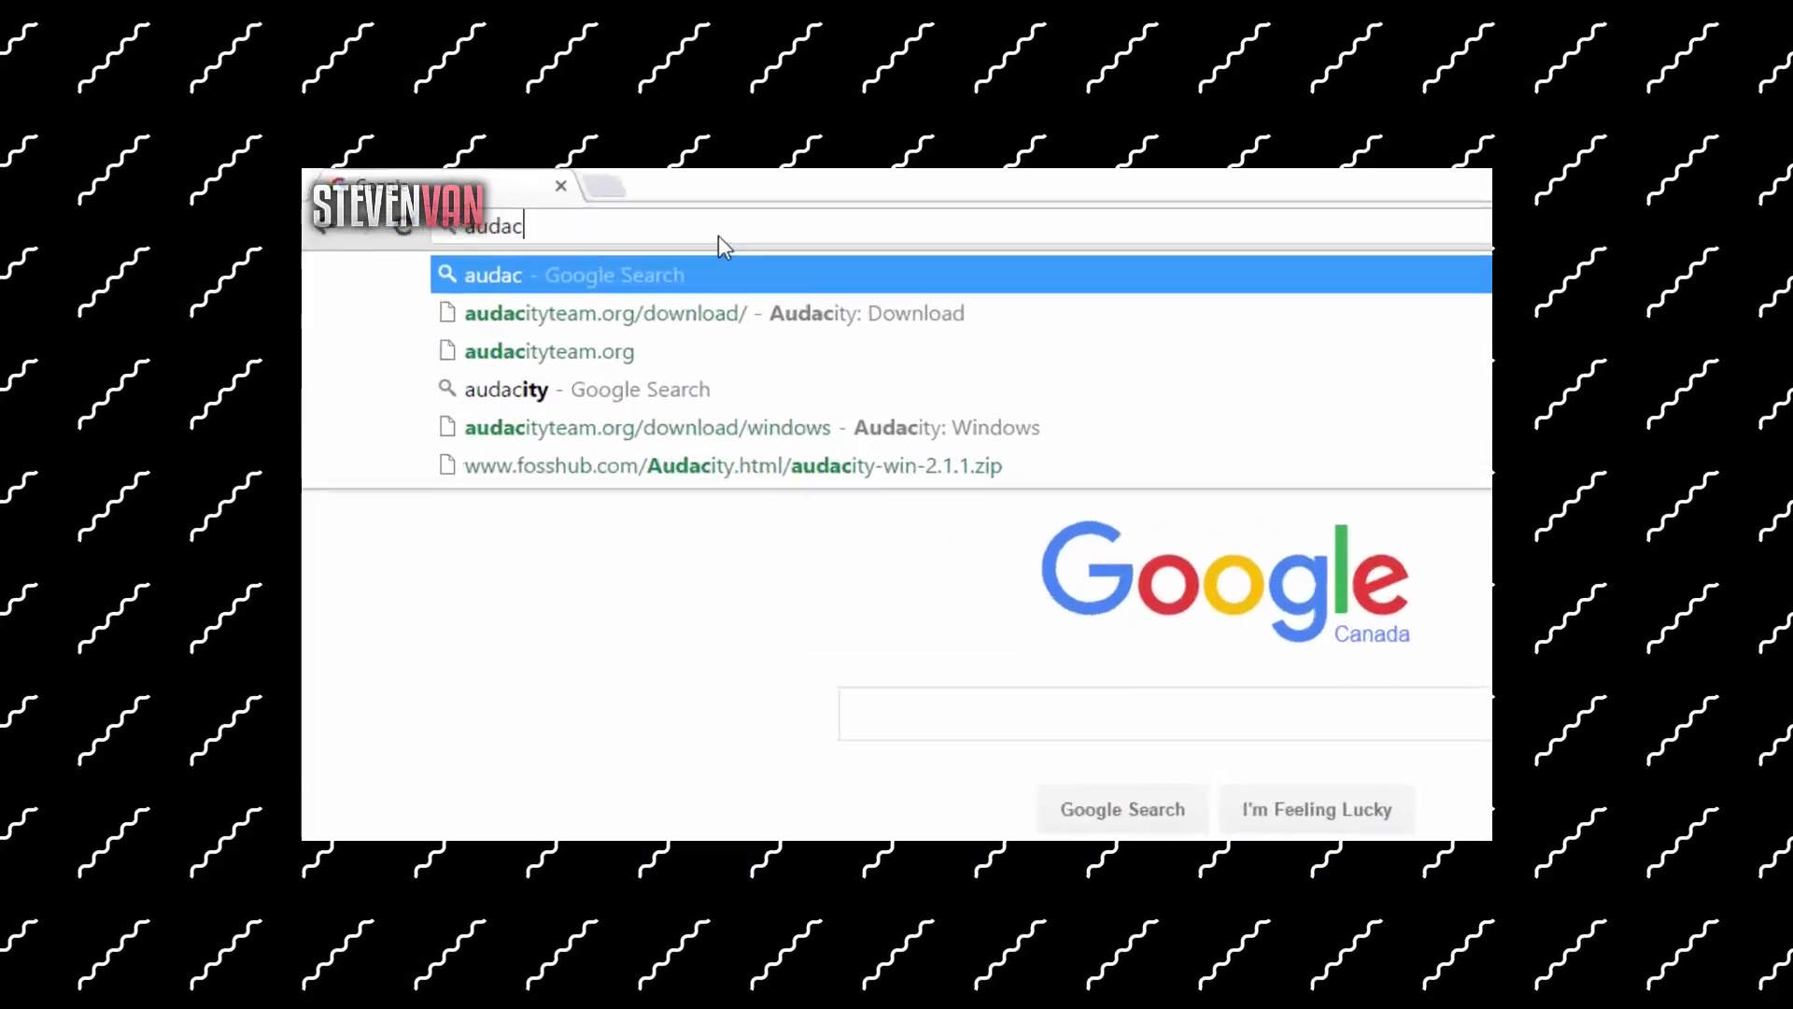
key(Down)
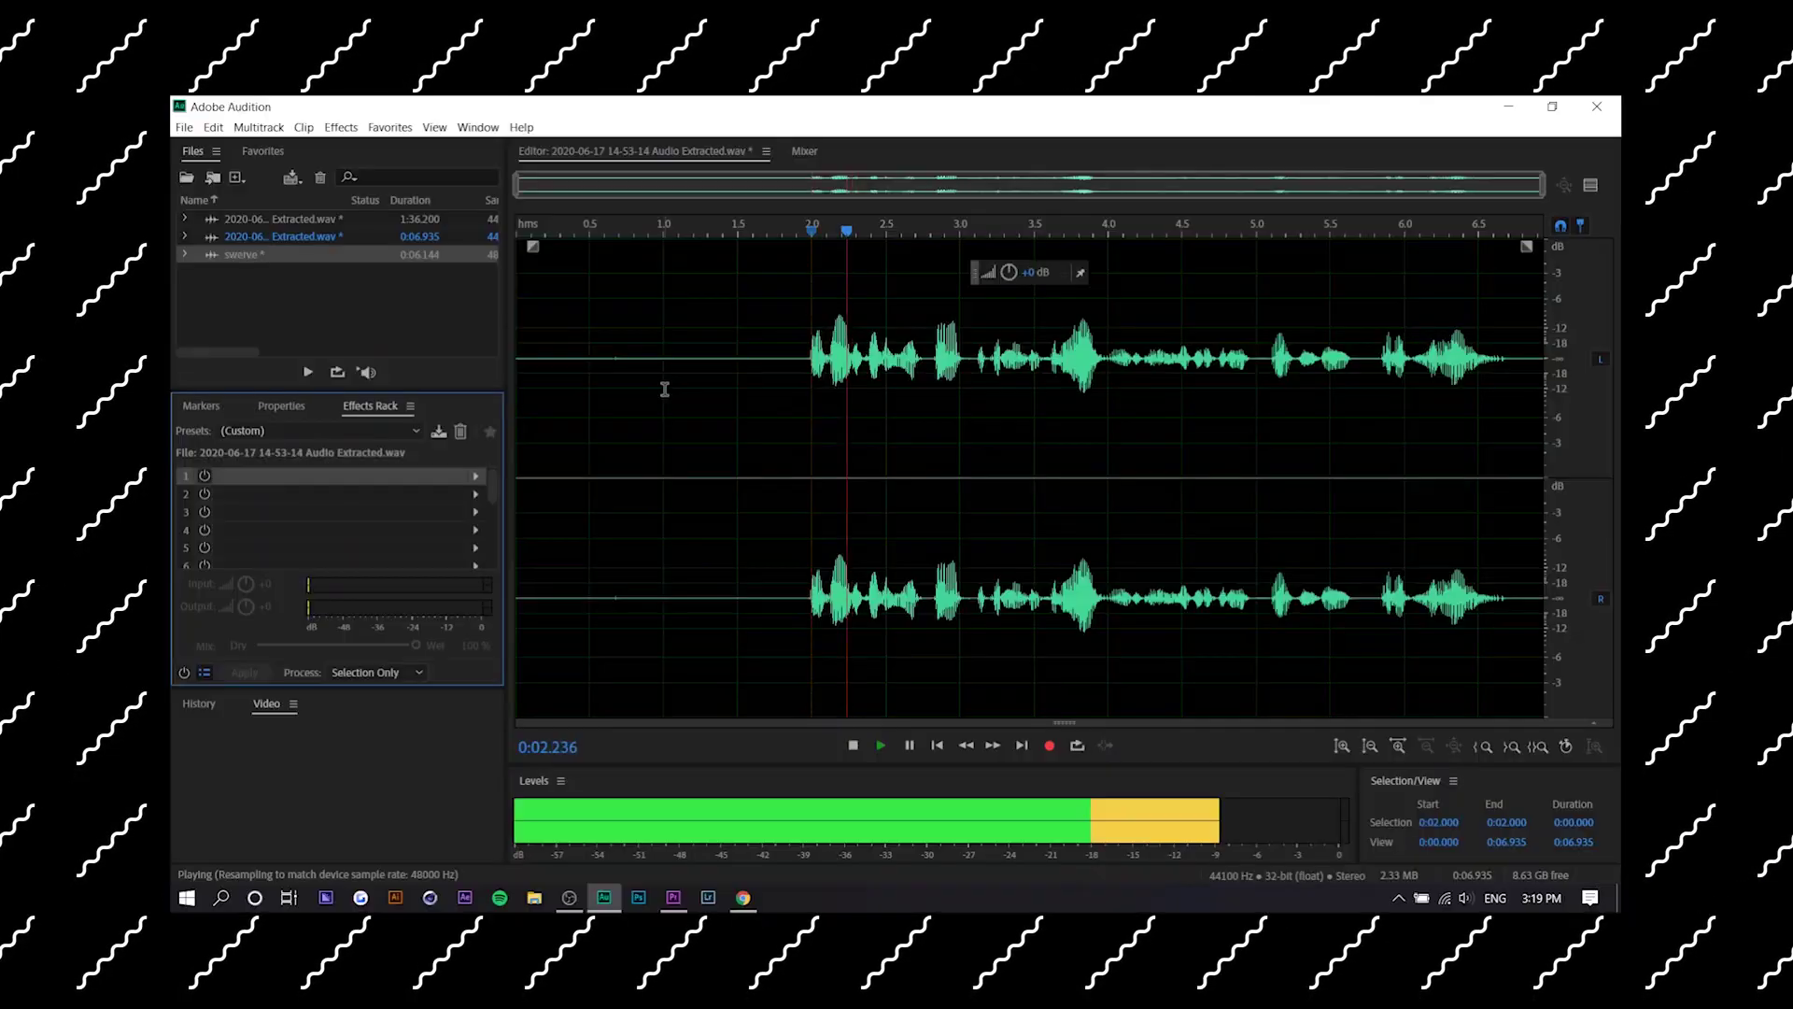
click(475, 475)
mouse_move(542, 578)
click(804, 610)
Add Parametric Equalizer and Hard Limiter to slots 2 and 3, then preview from about 1.9 seconds.
click(476, 493)
click(747, 635)
click(1233, 232)
click(475, 512)
click(766, 607)
click(798, 356)
key(space)
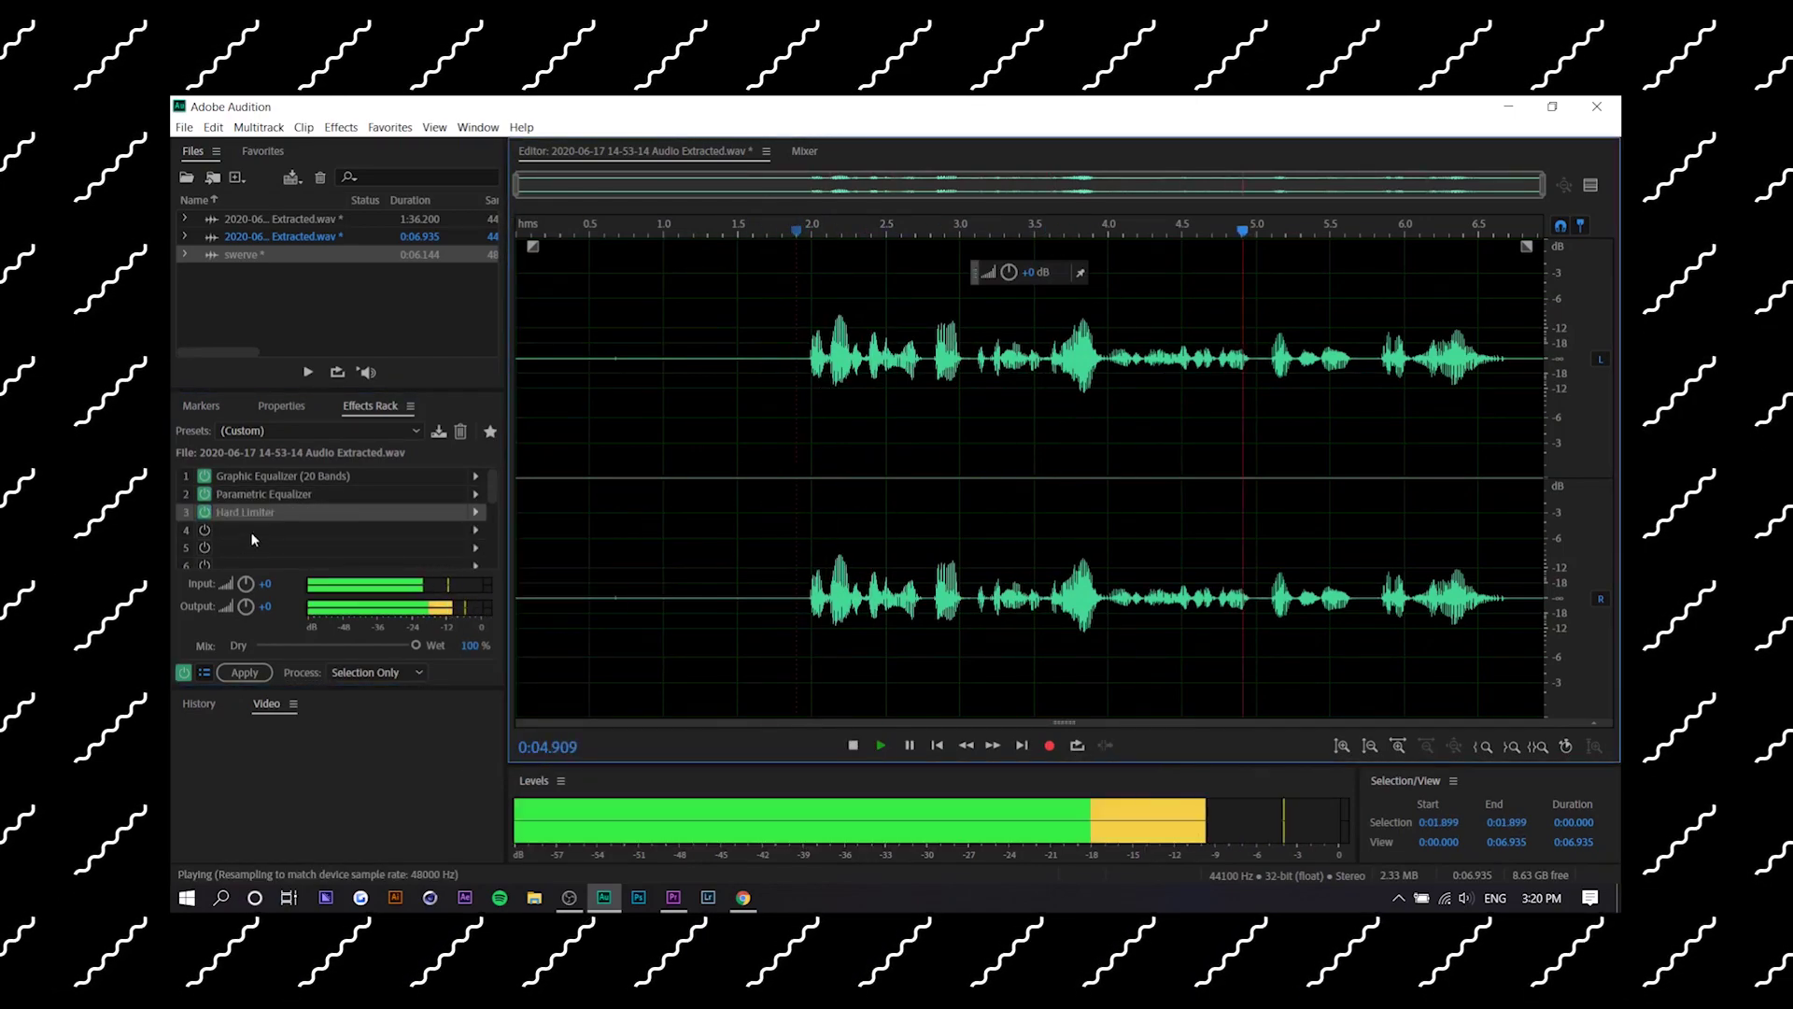
Apply the effects chain to the clip and capture a noise print from the quiet stretch near 0.6 seconds.
key(space)
click(244, 673)
drag(627, 358, 779, 373)
click(341, 127)
click(645, 417)
click(675, 420)
Apply Noise Reduction to the whole clip, then switch to Premiere Pro.
click(340, 127)
key(ctrl+shift+p)
click(876, 780)
click(674, 898)
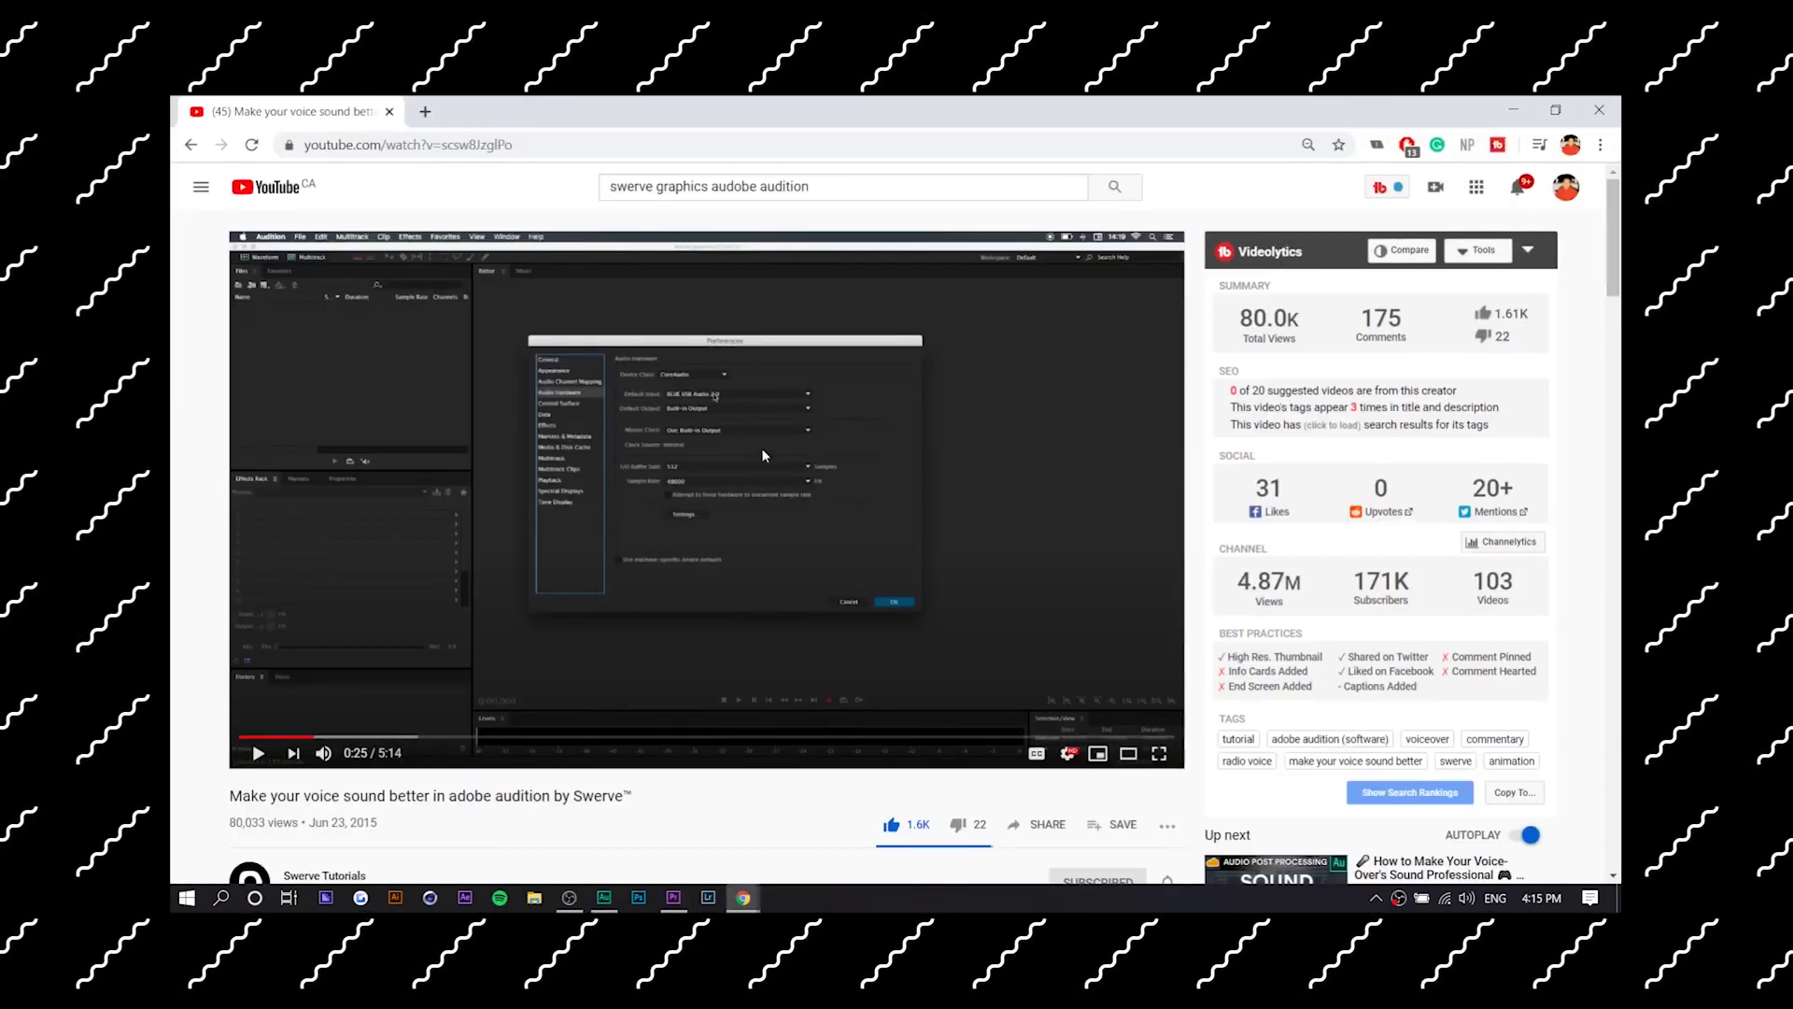
Scroll down to the tutorial's description and briefly highlight its upload date.
scroll(755, 457, down, 2)
scroll(286, 700, down, 3)
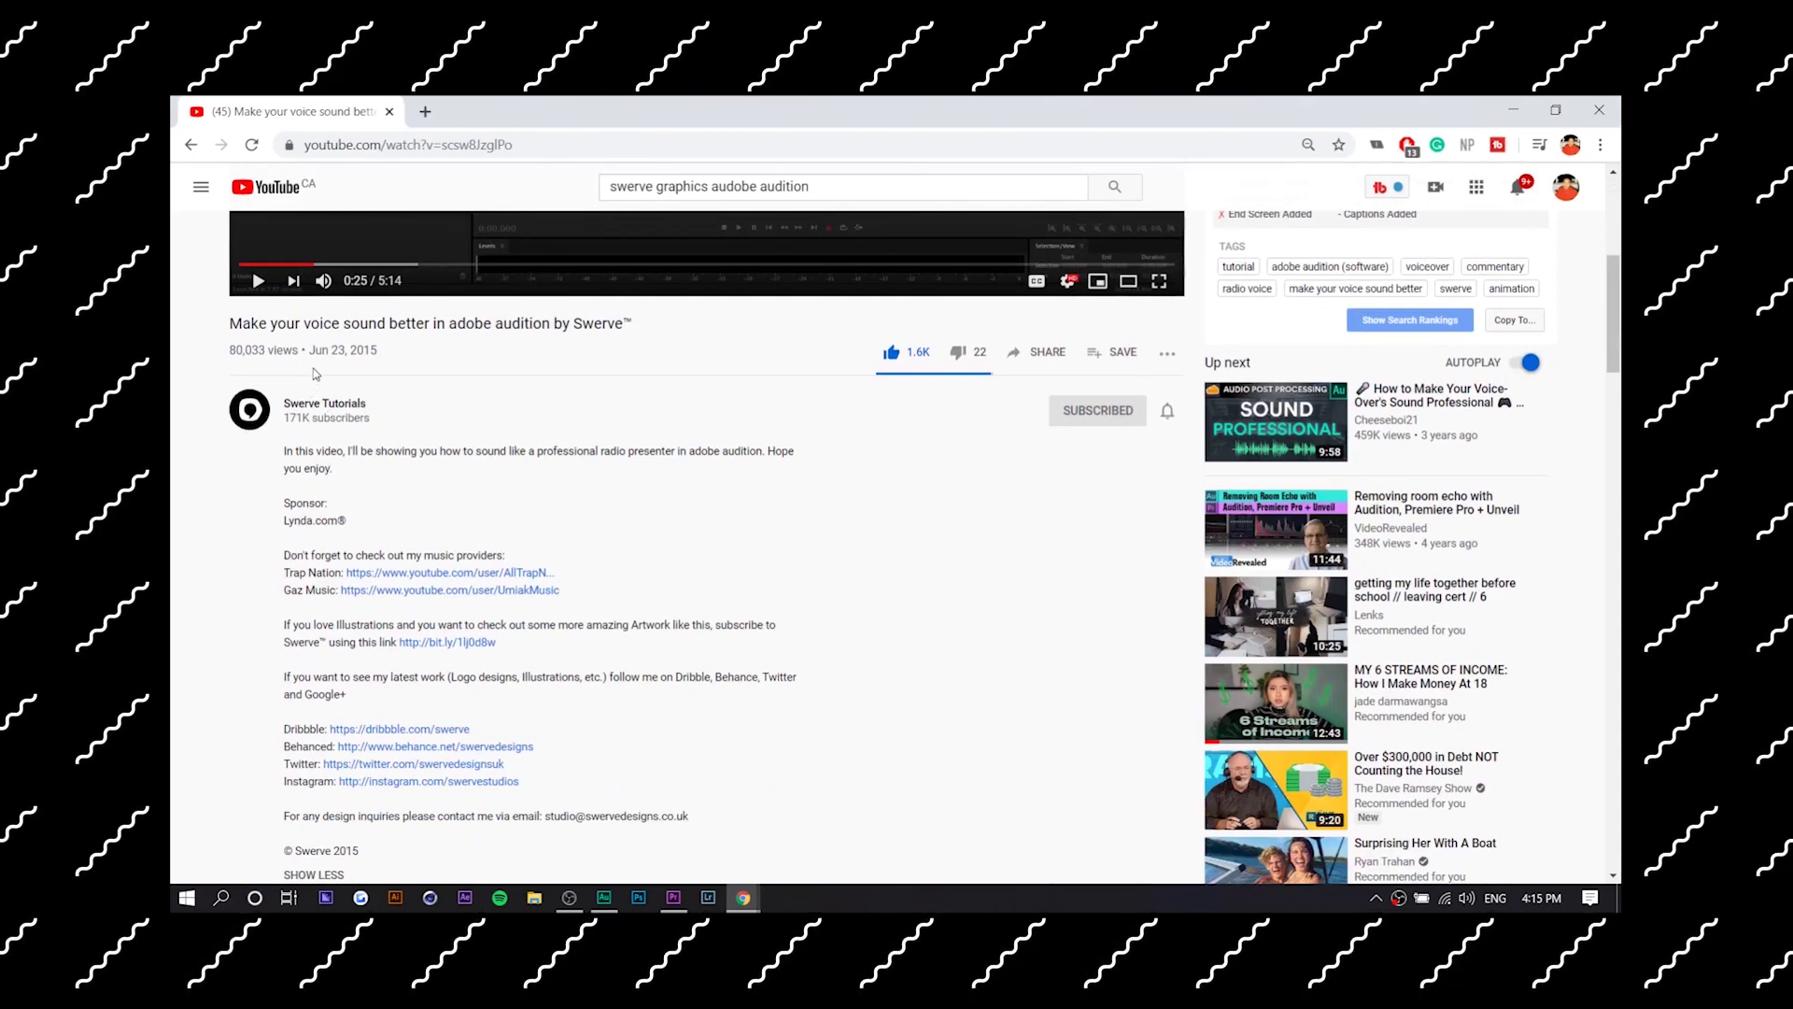
drag(312, 351, 392, 355)
click(400, 355)
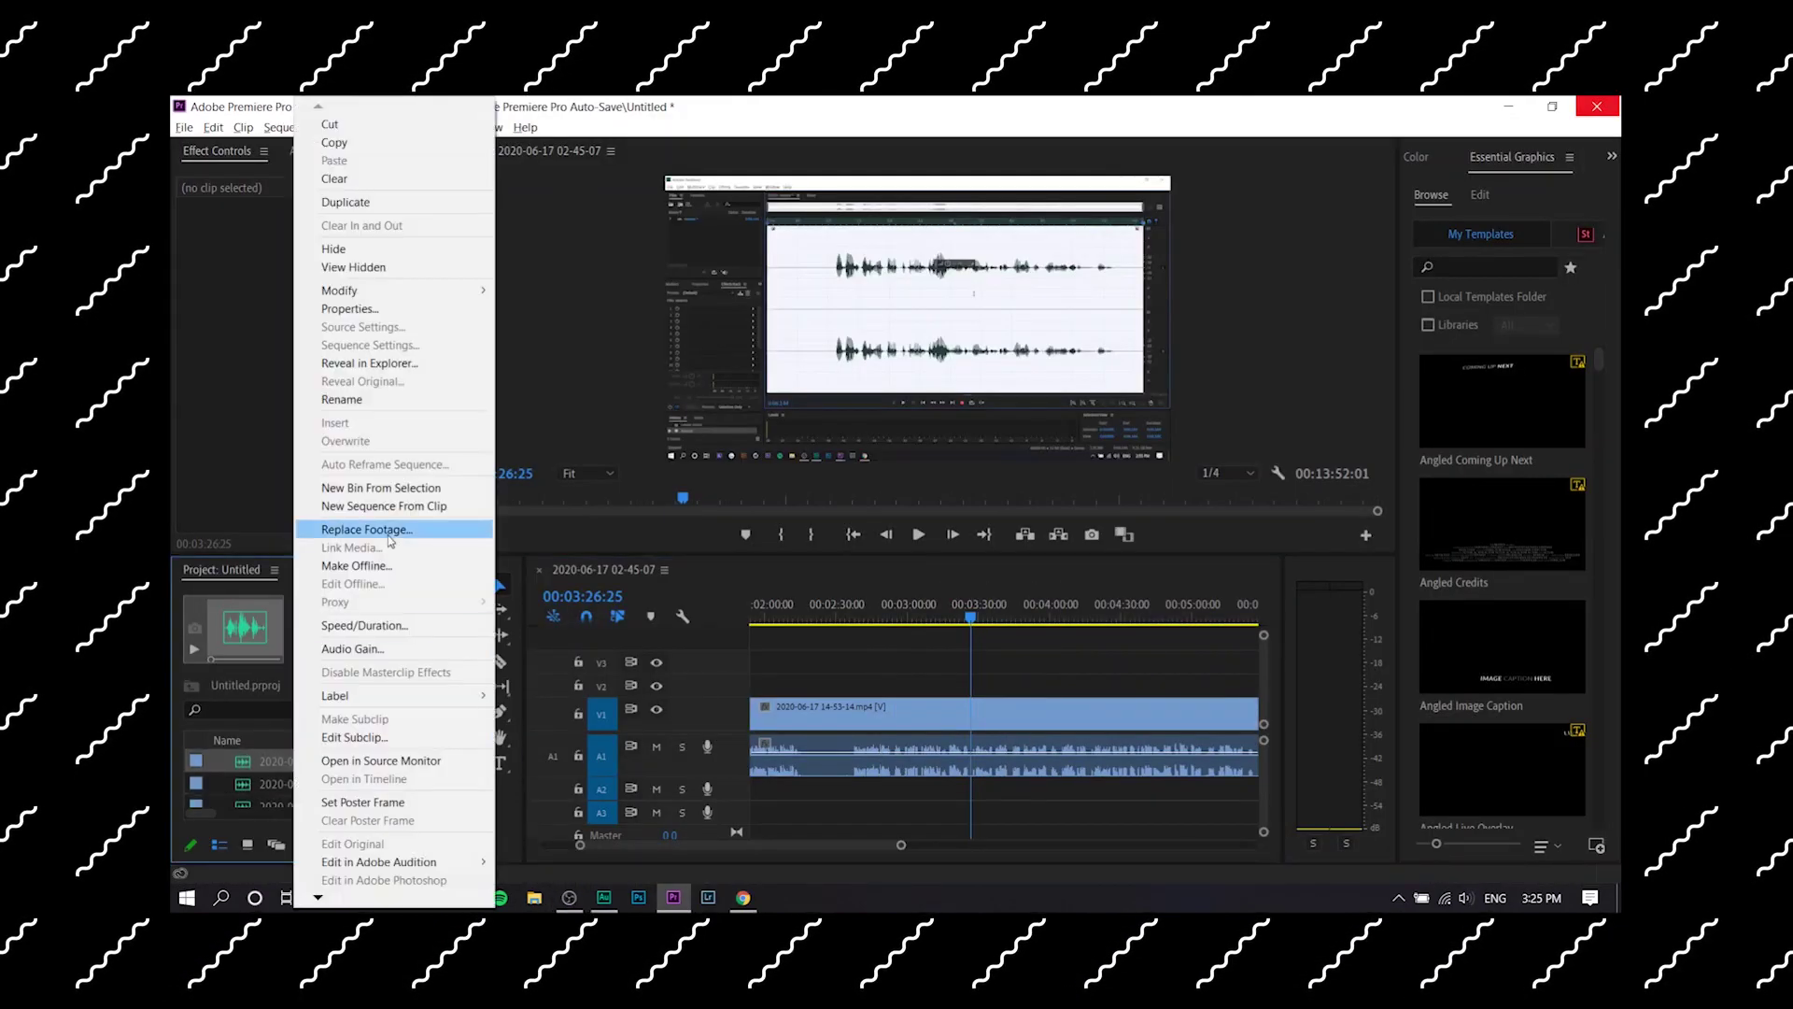
click(390, 530)
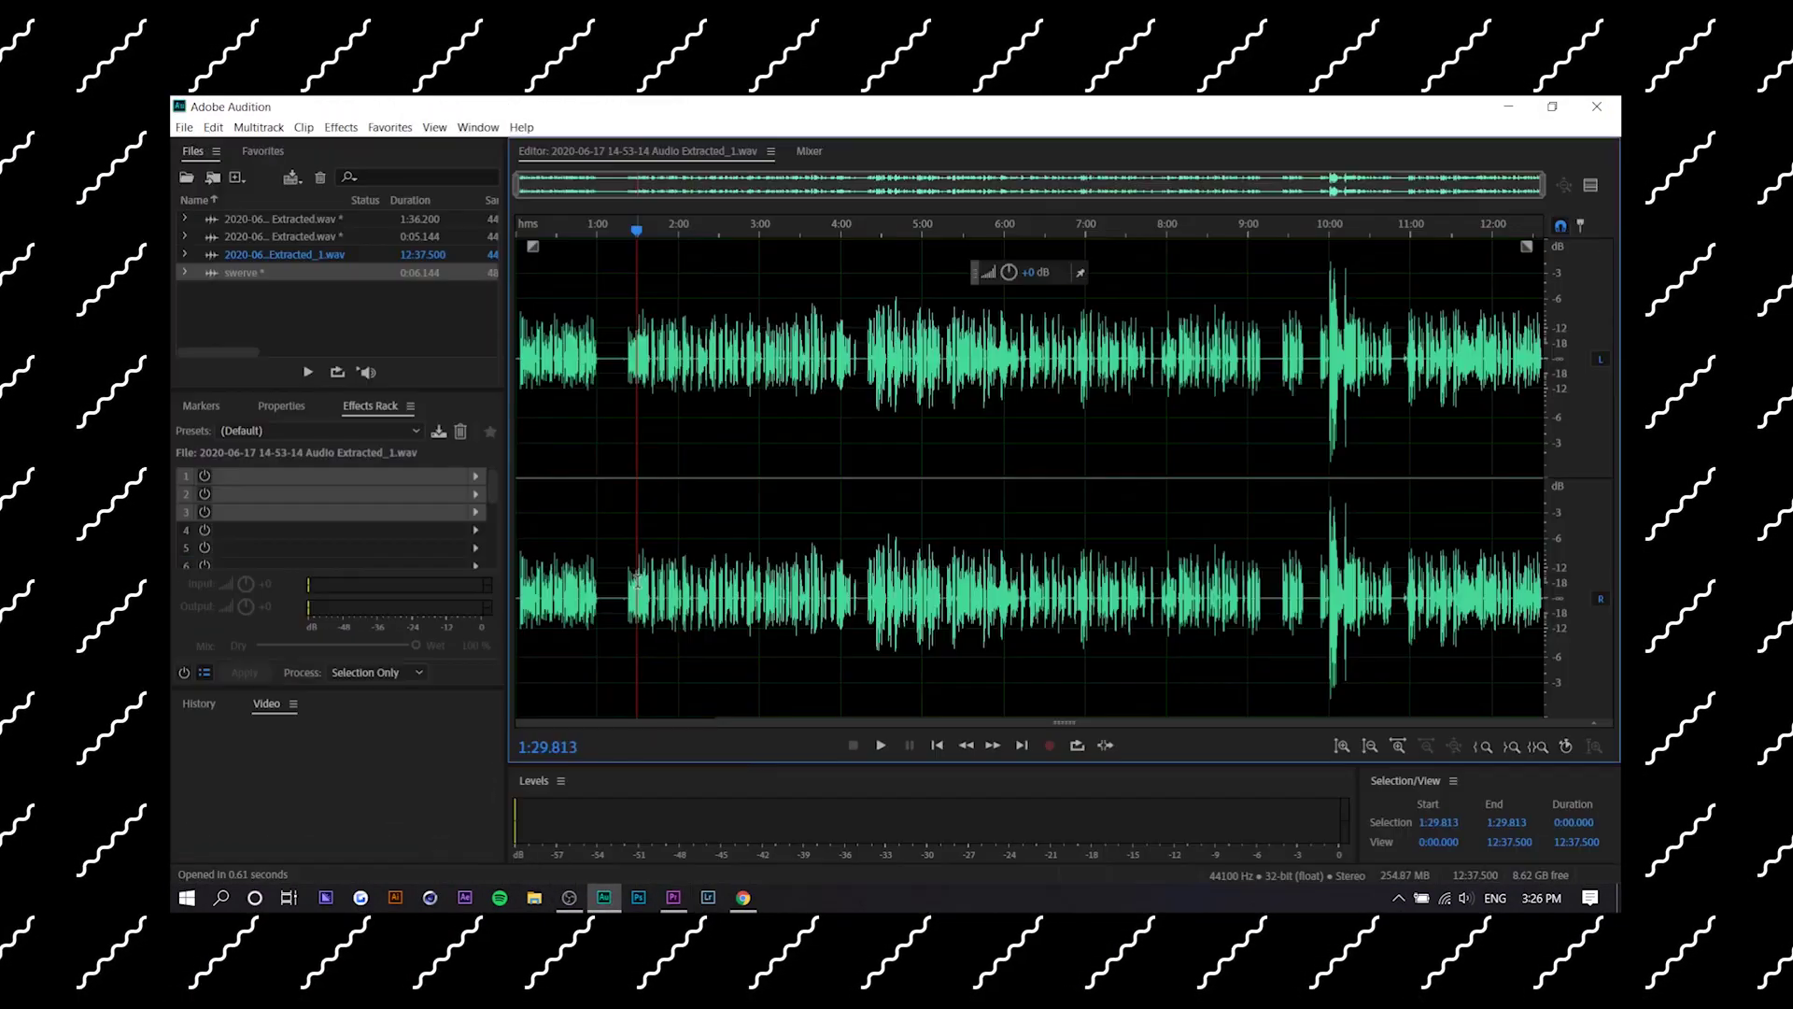
Play the audio briefly, then open Windows Sound settings from the taskbar speaker icon.
key(space)
right_click(1465, 897)
click(1456, 777)
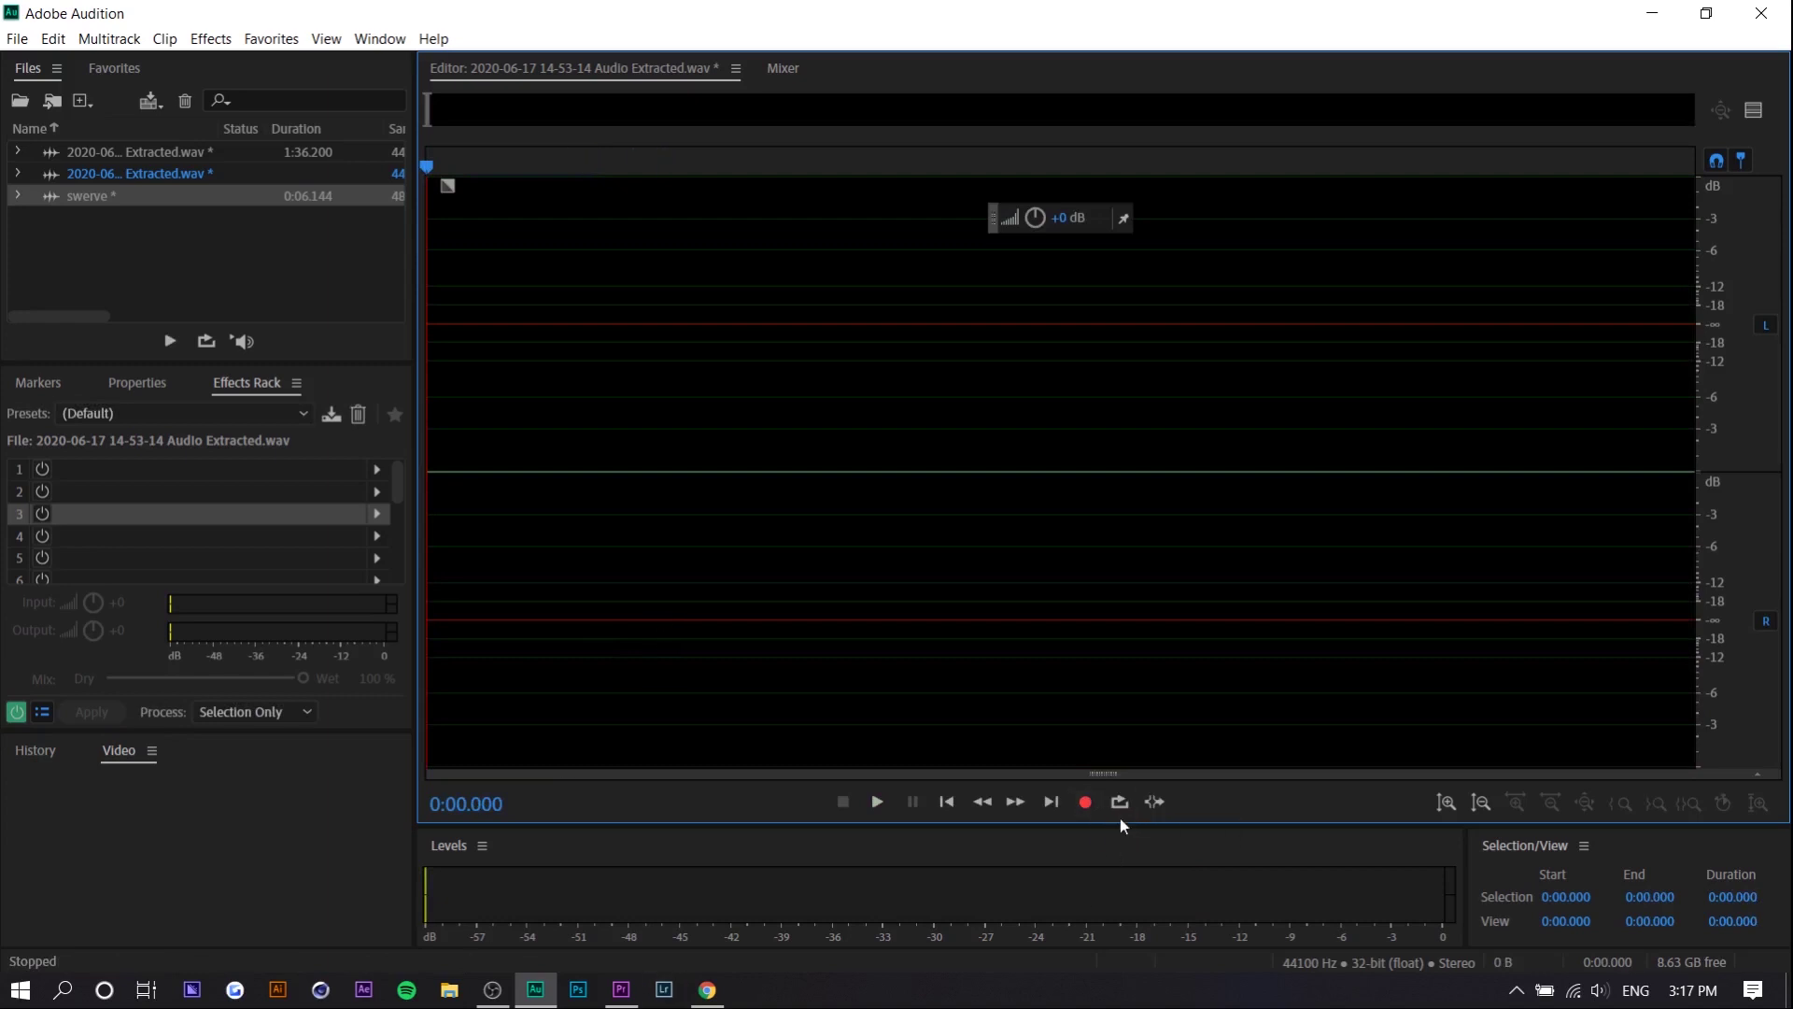
Record a voice take of about 6.9 seconds into the empty audio file.
key(shift+space)
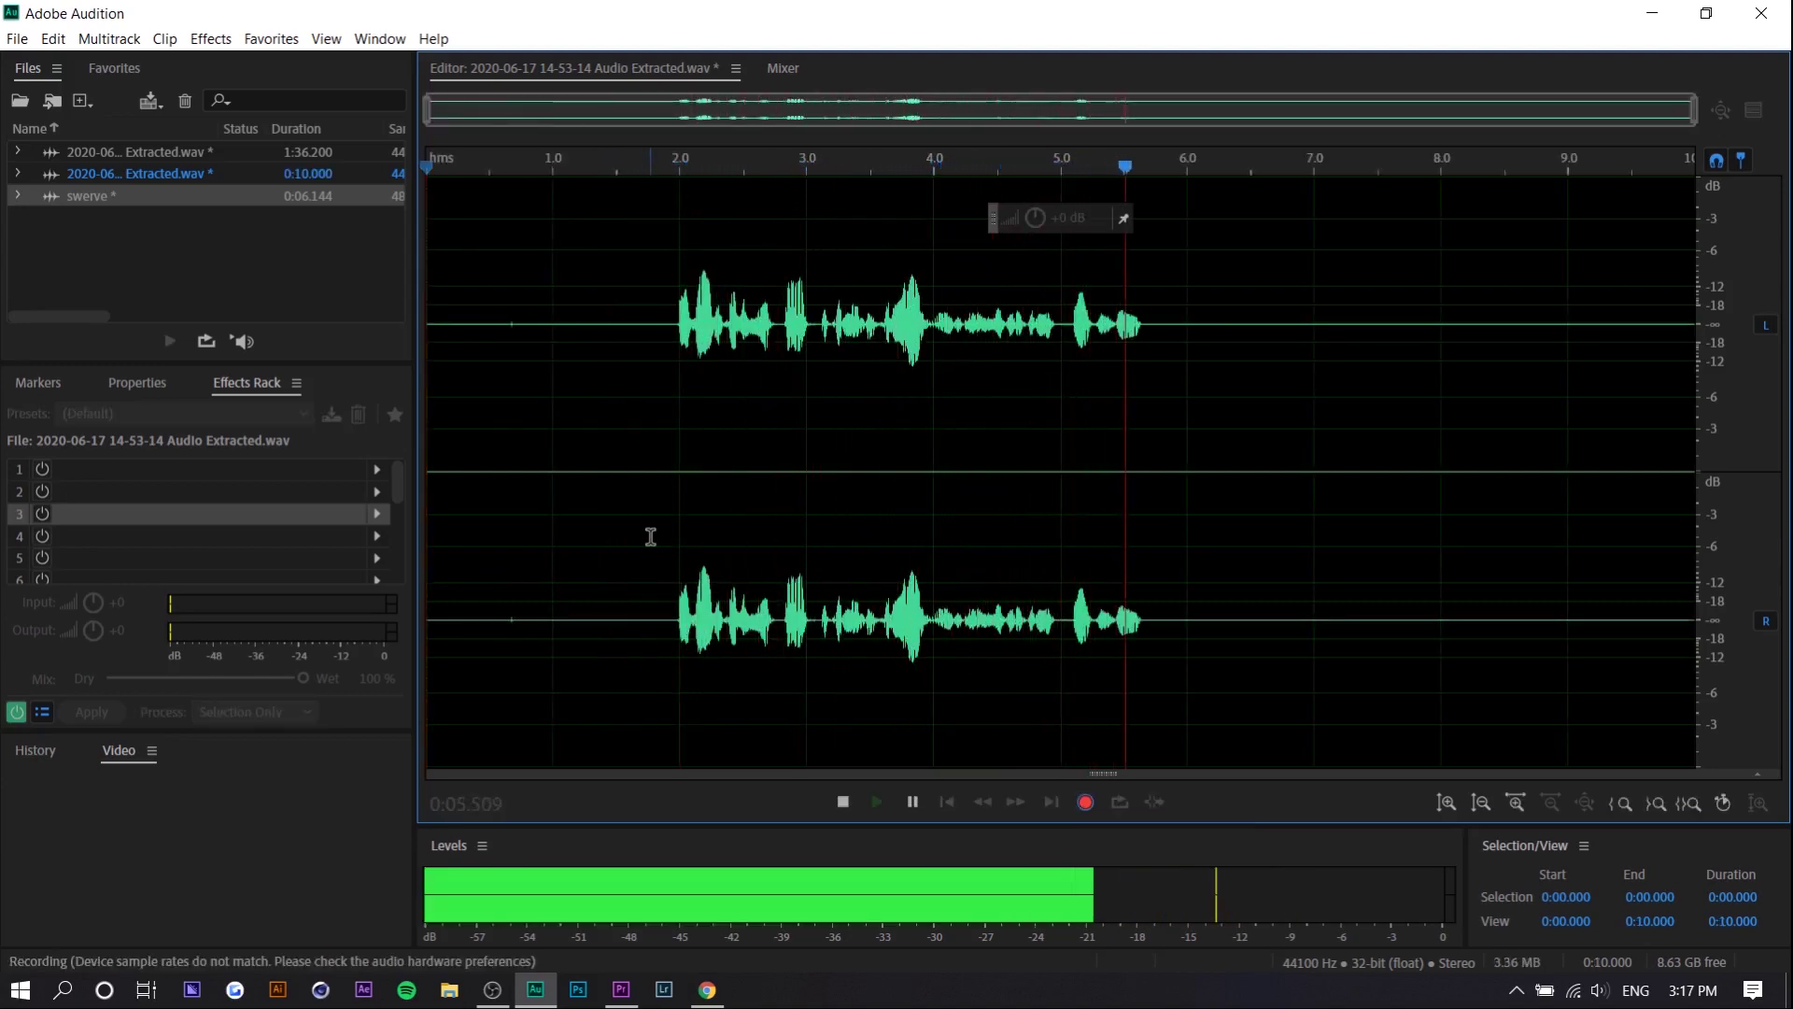
key(space)
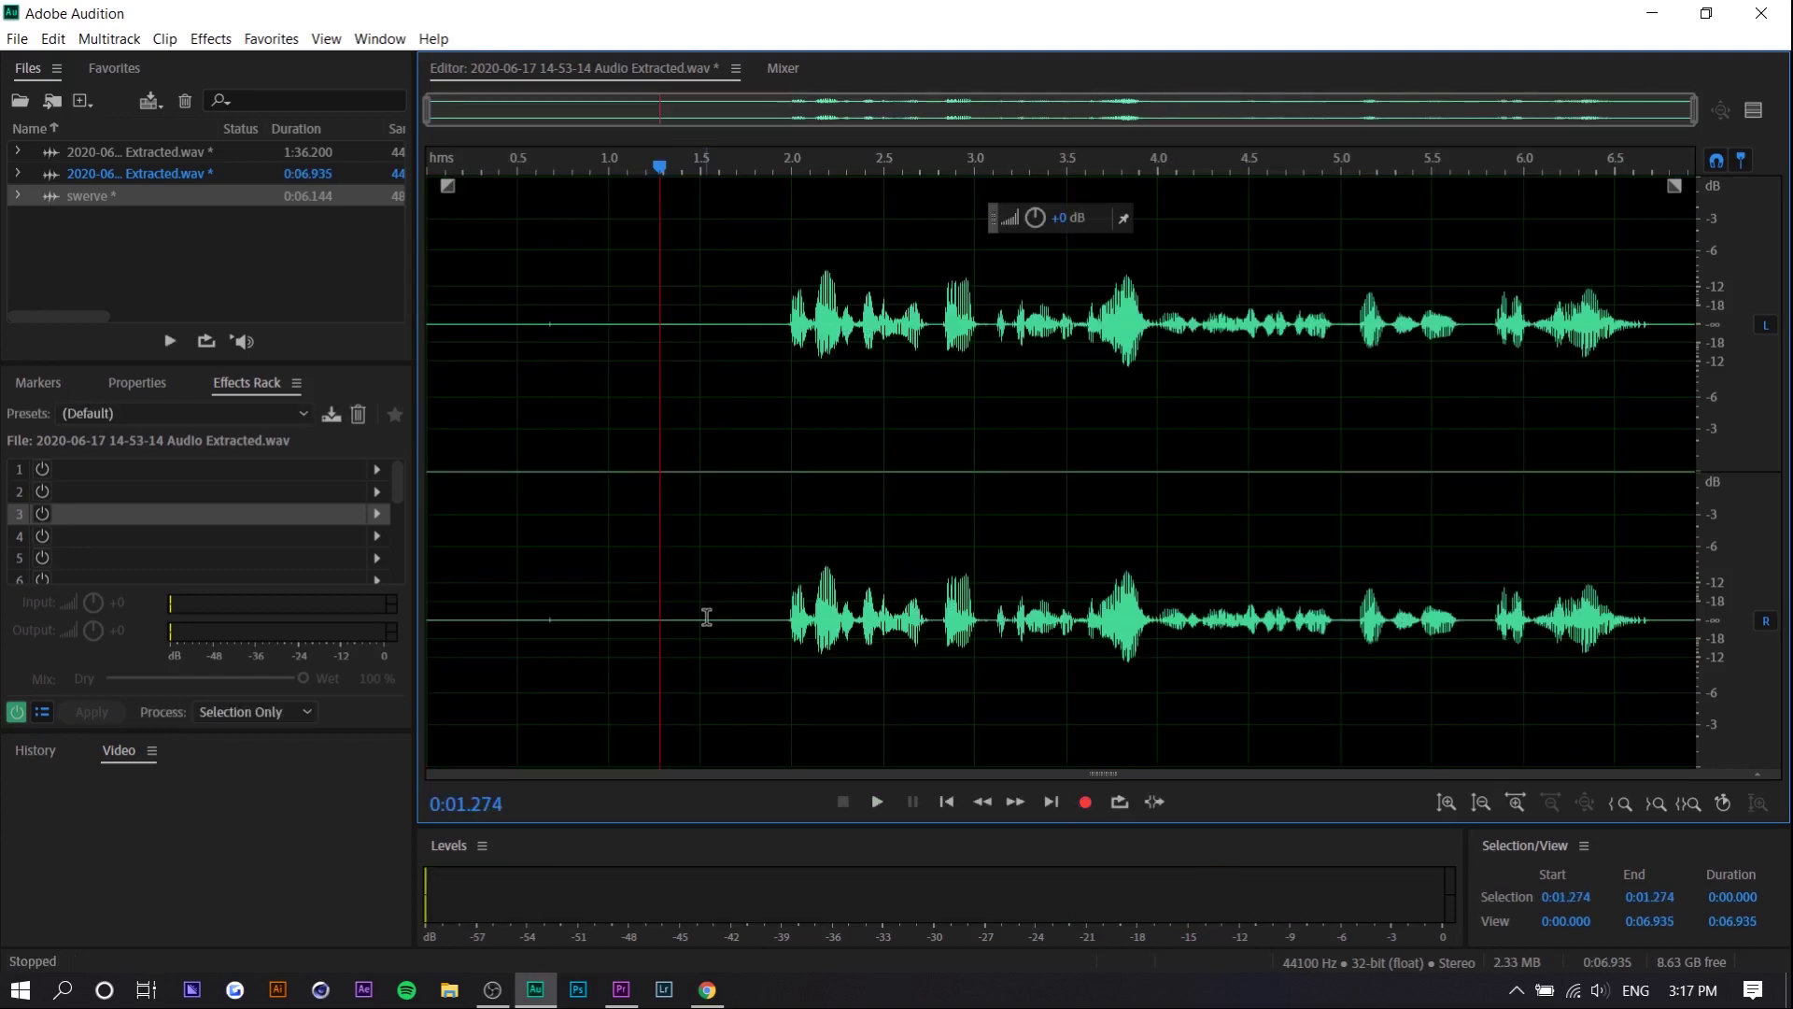
With the playhead near 1.8 s, put Graphic Equalizer (20 Bands) in slot 1 and Parametric Equalizer in slot 2.
click(758, 357)
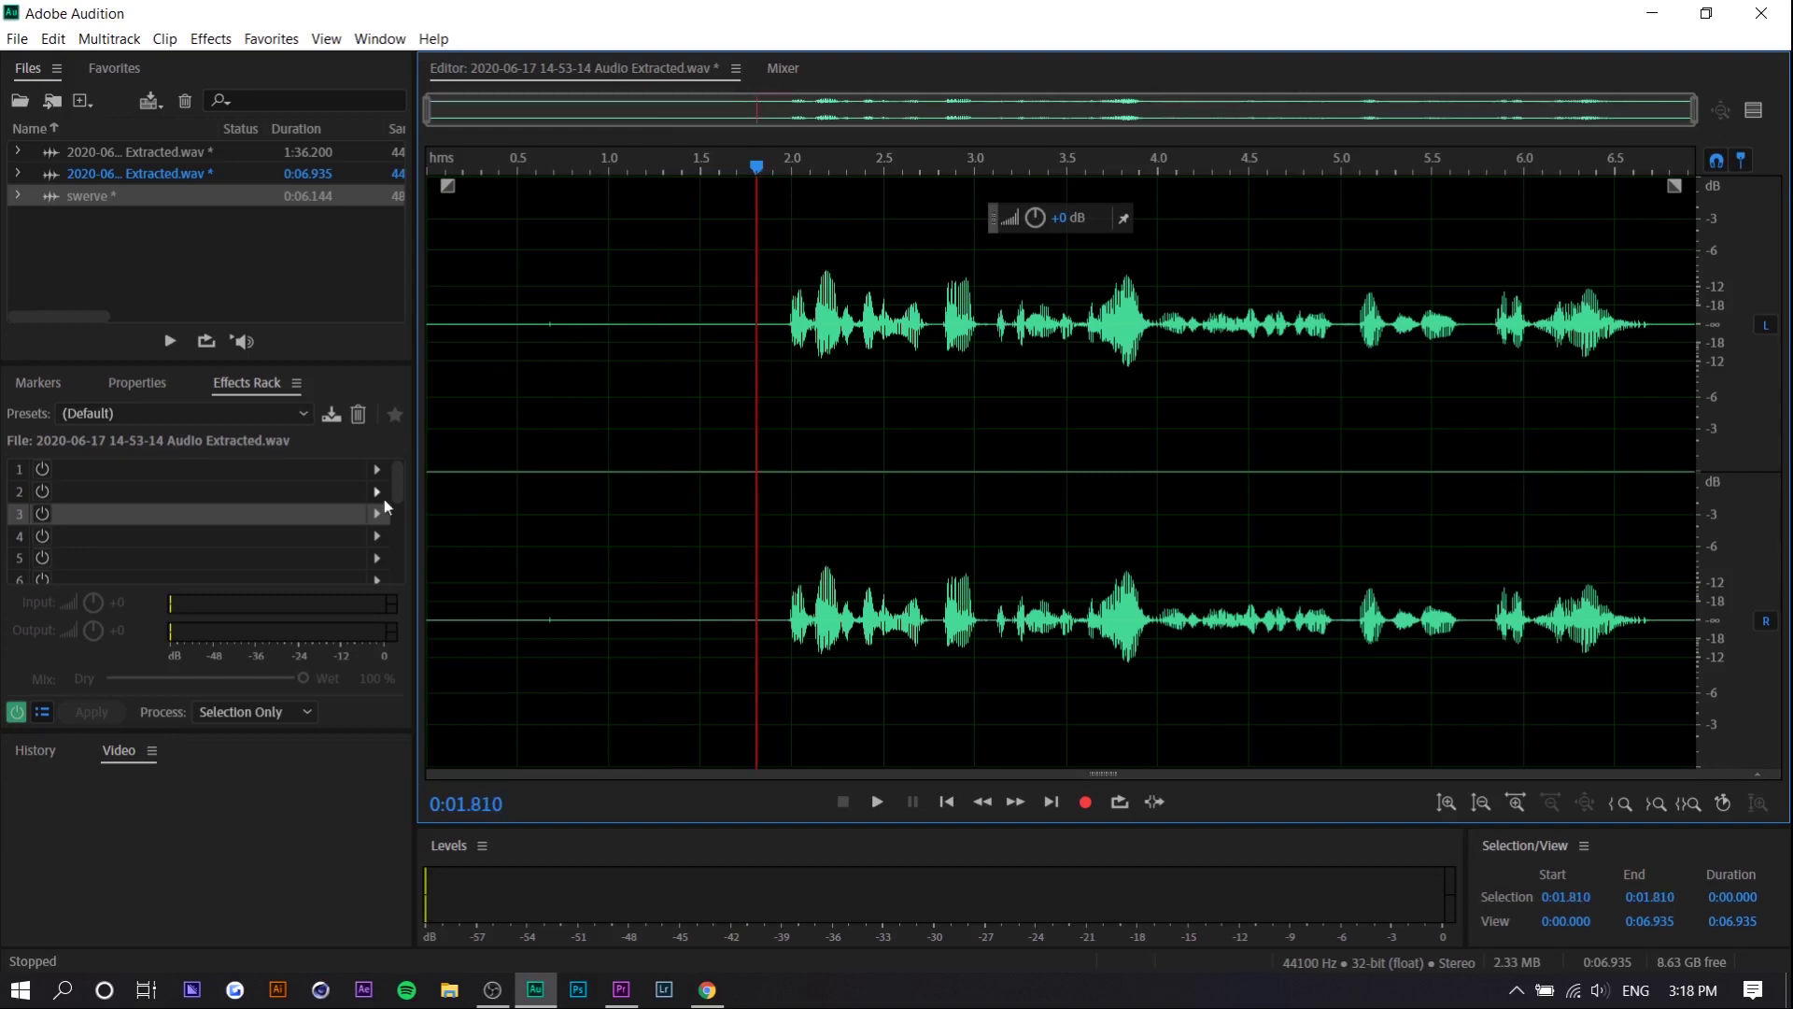
click(378, 478)
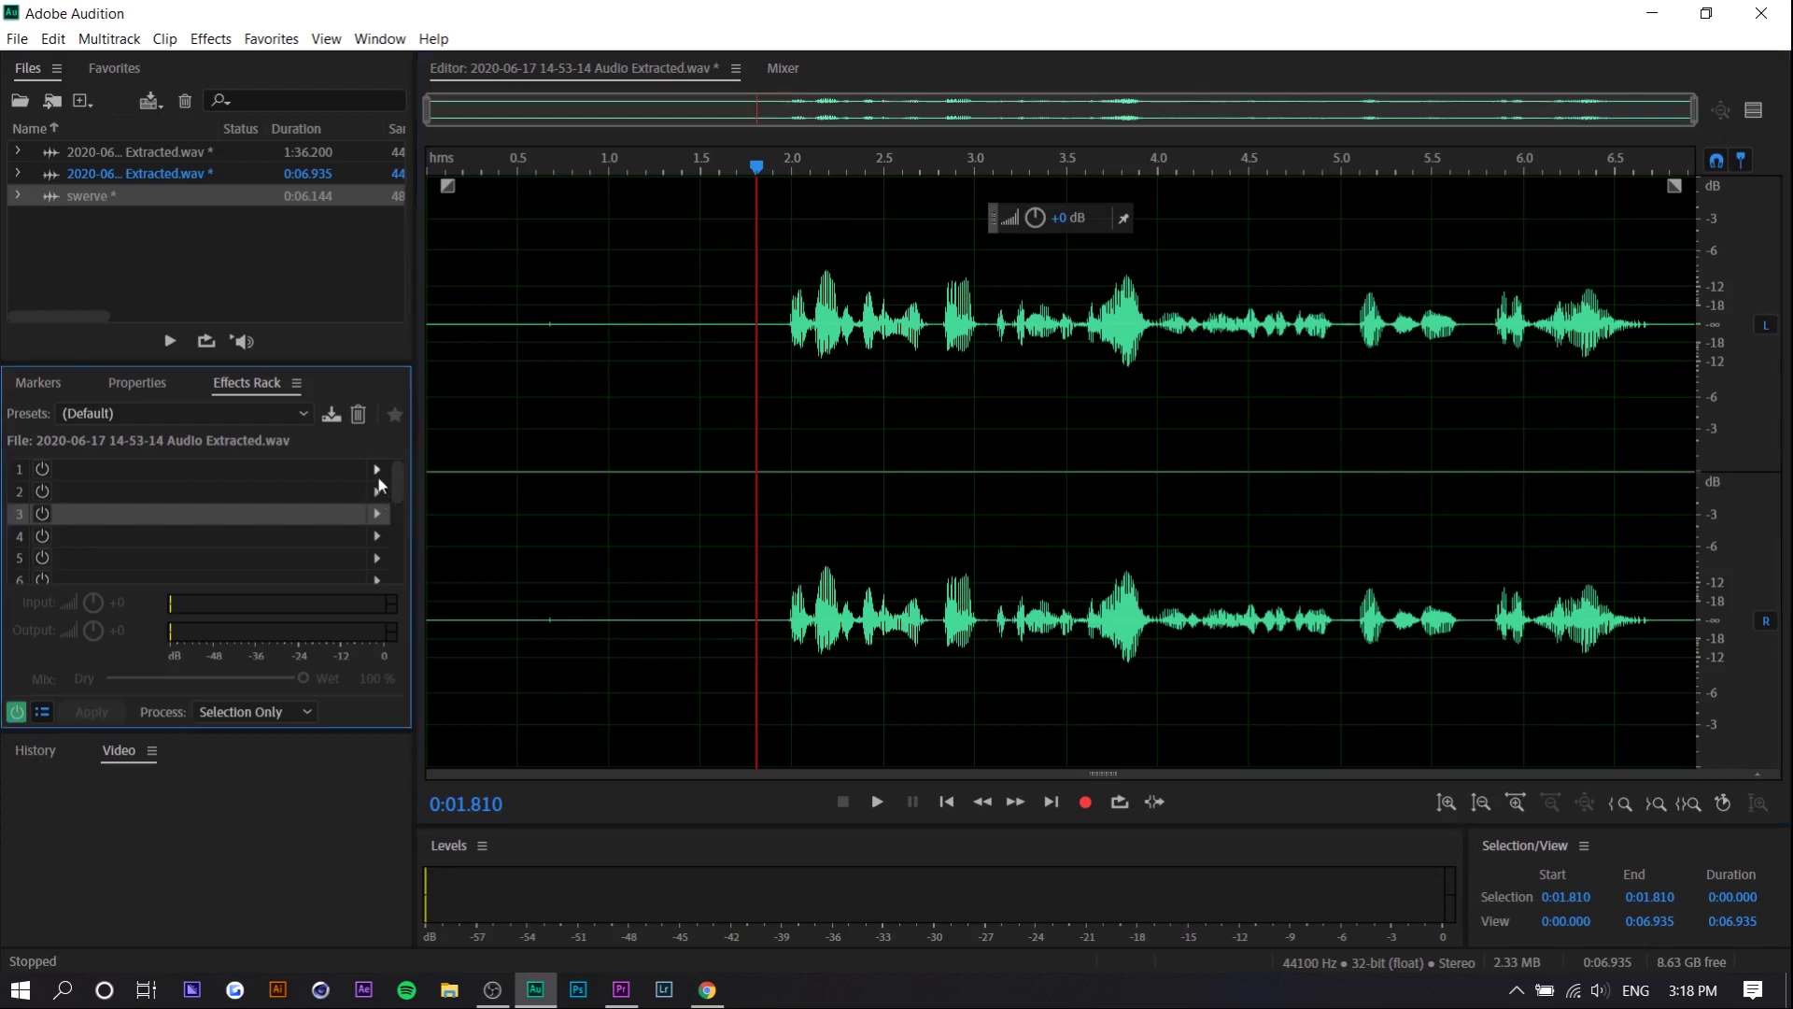
mouse_move(464, 596)
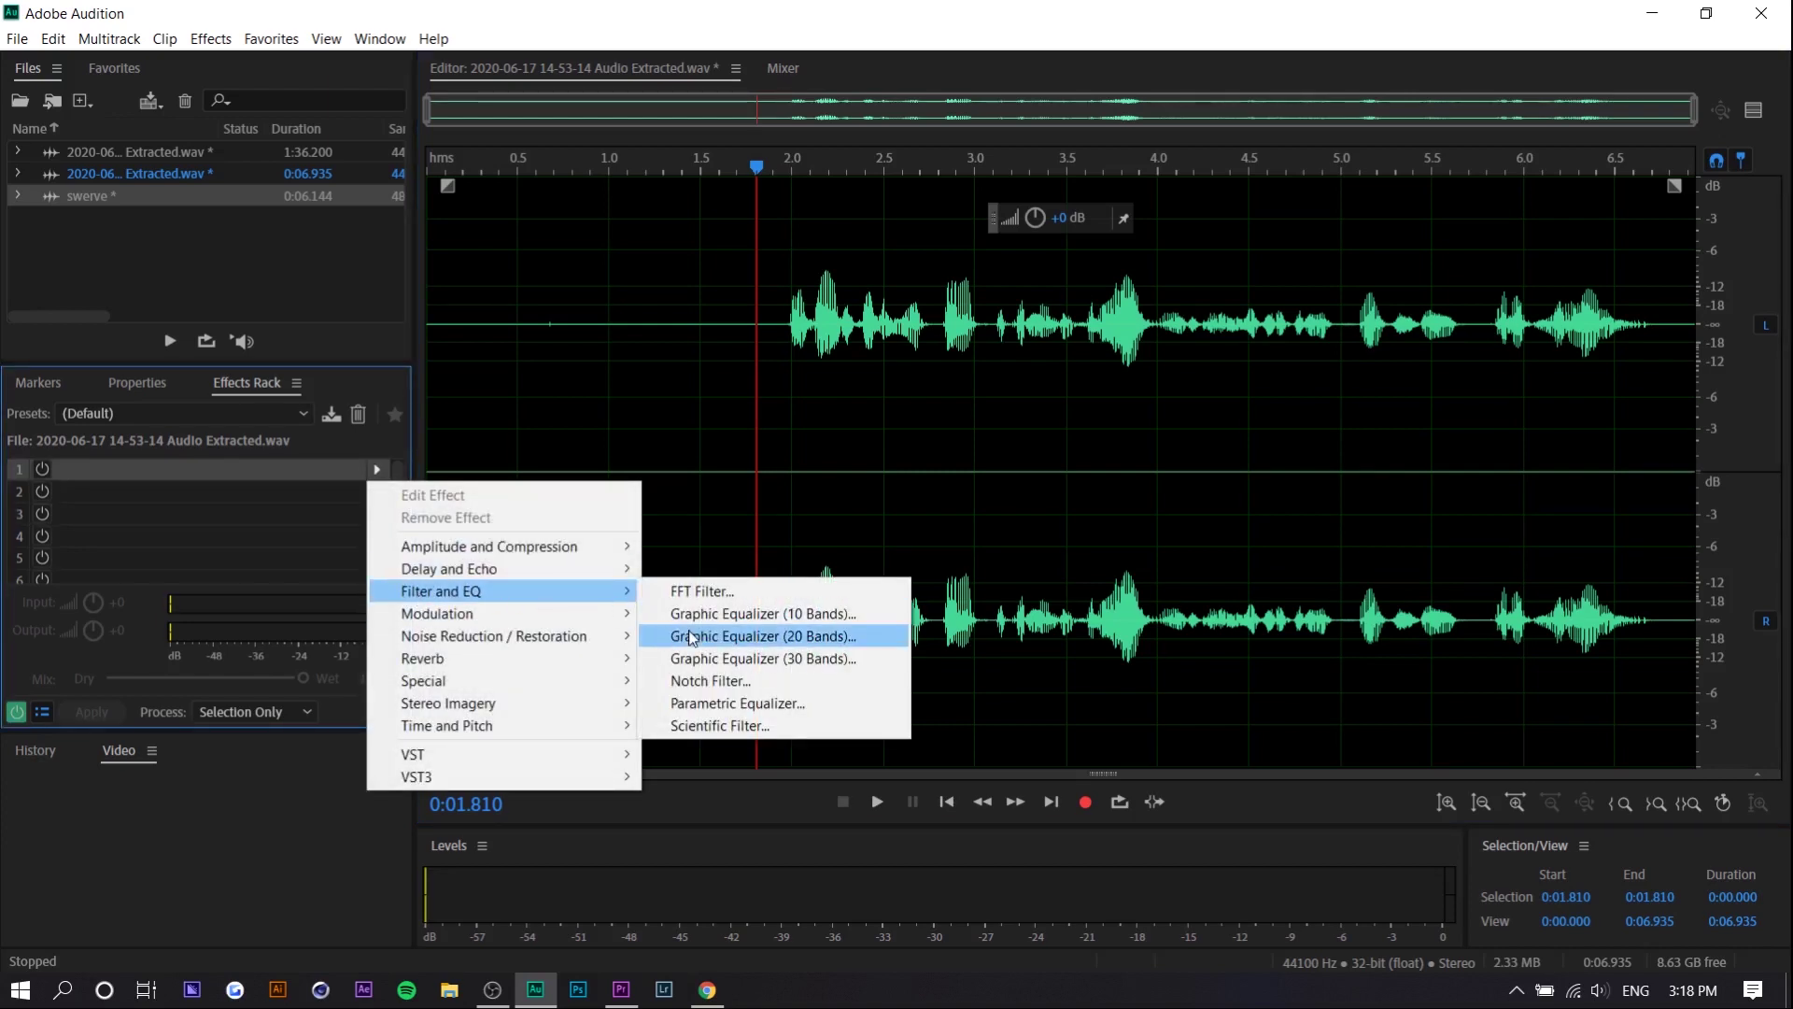
click(799, 645)
click(377, 491)
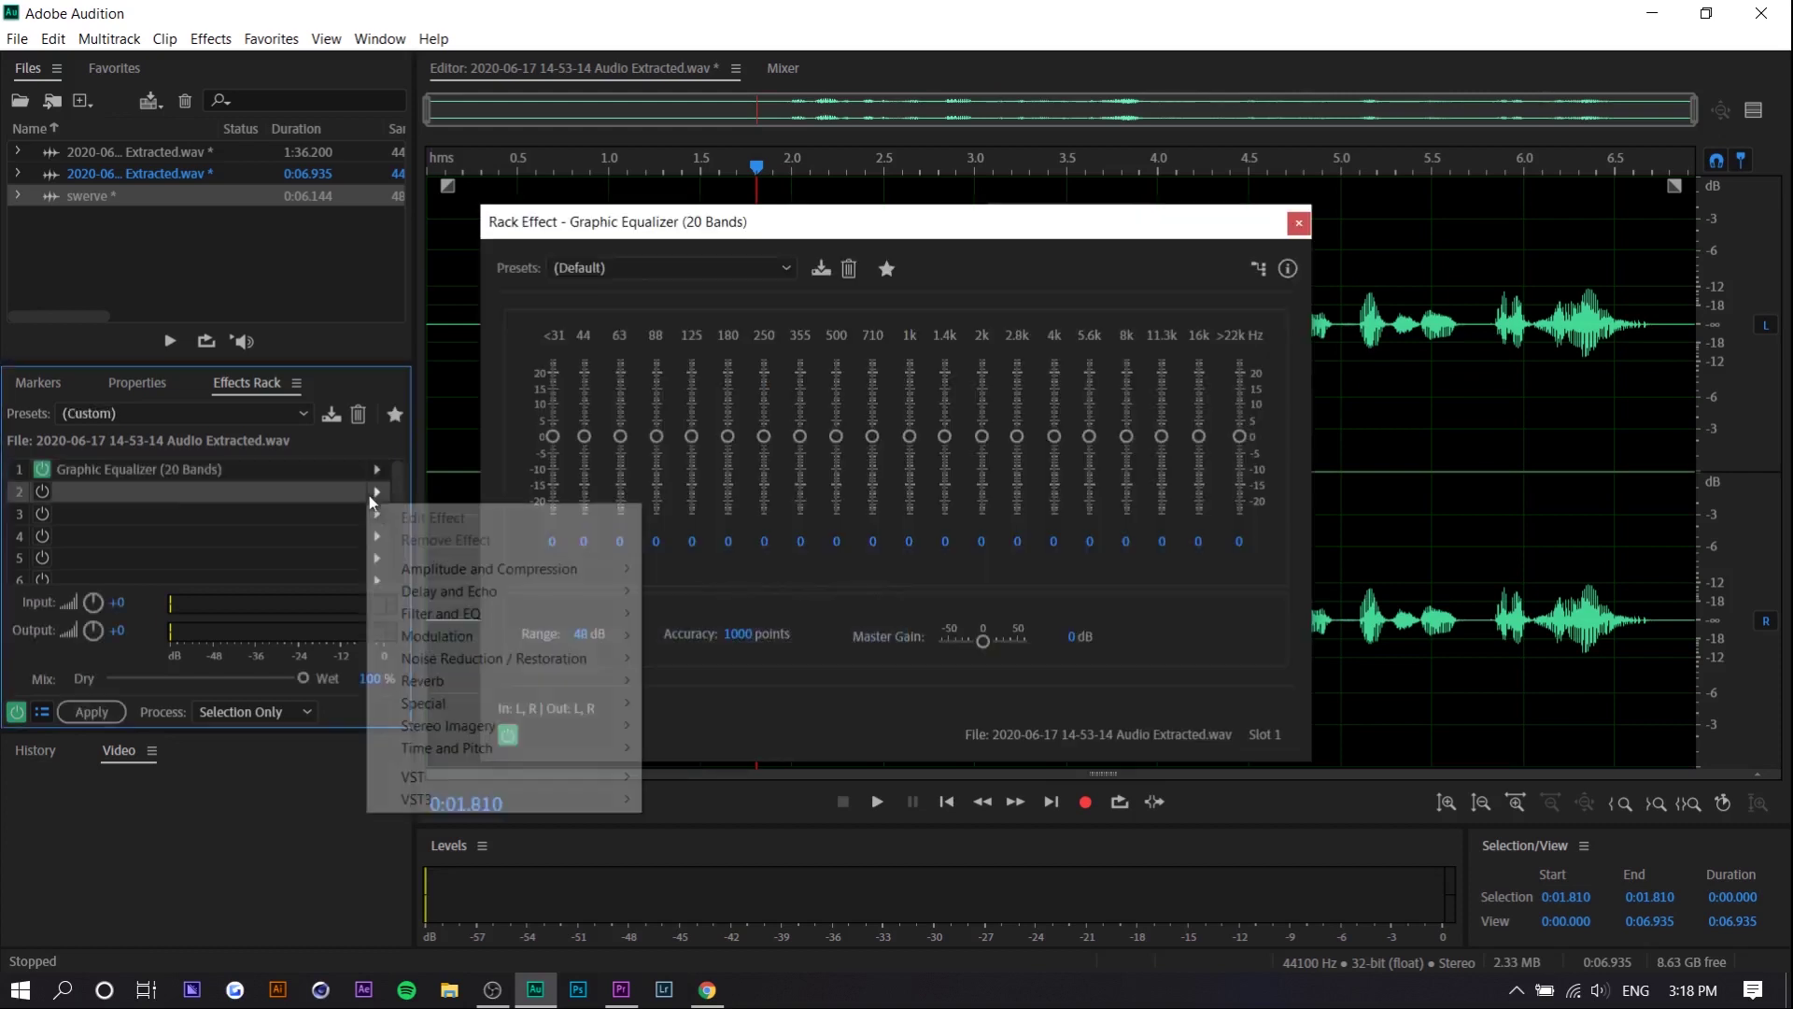
mouse_move(615, 618)
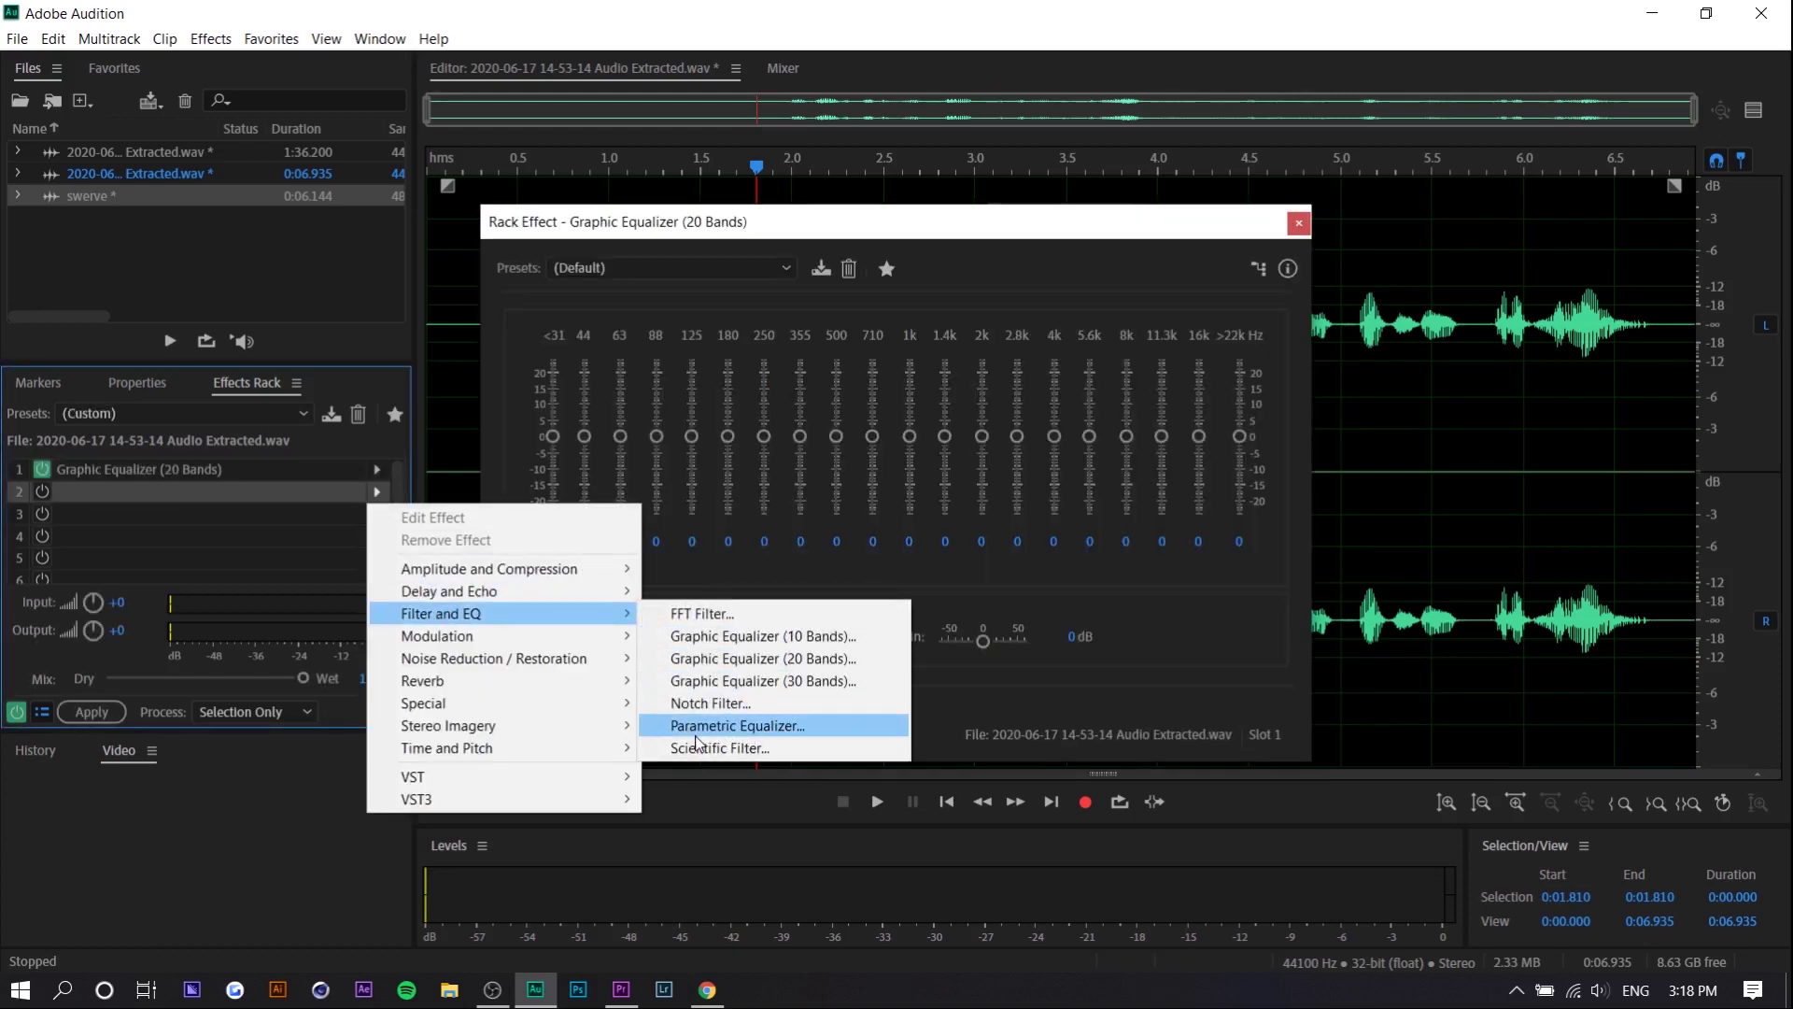
click(756, 734)
click(334, 513)
mouse_move(411, 591)
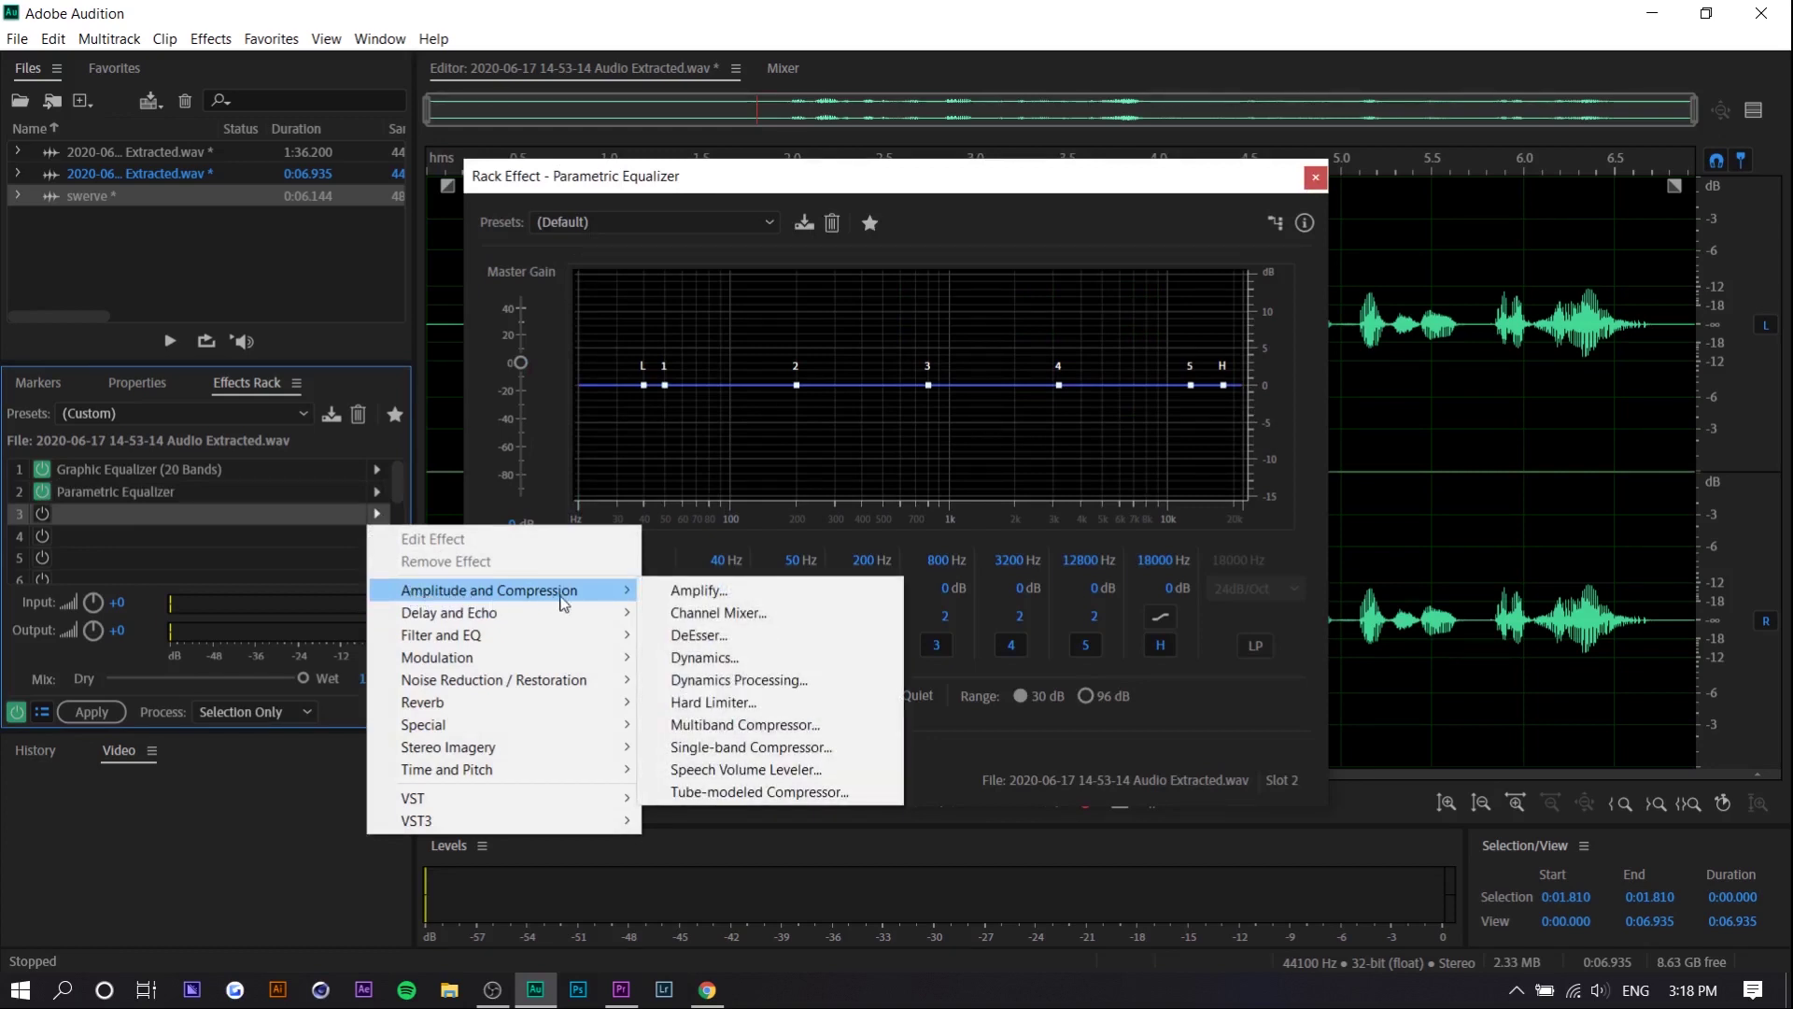
Add a Hard Limiter to slot 3 and arrange the limiter and both EQ settings windows.
click(714, 703)
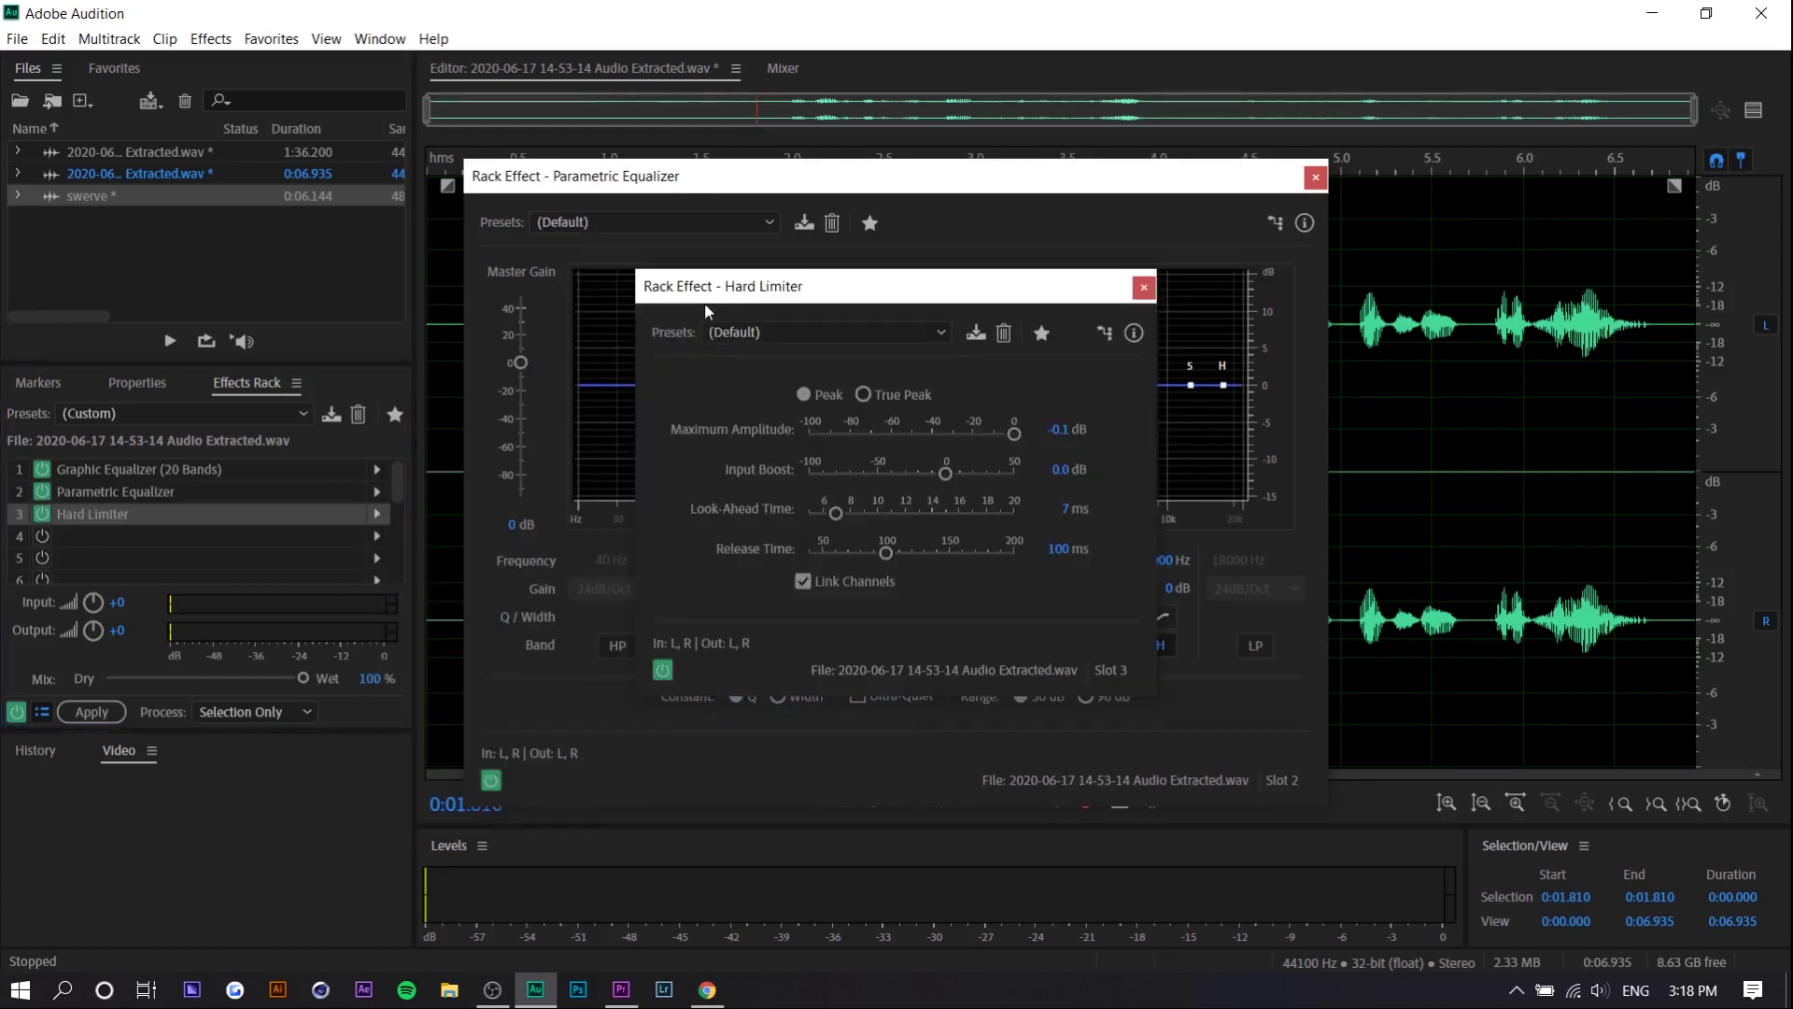
drag(708, 301, 1387, 298)
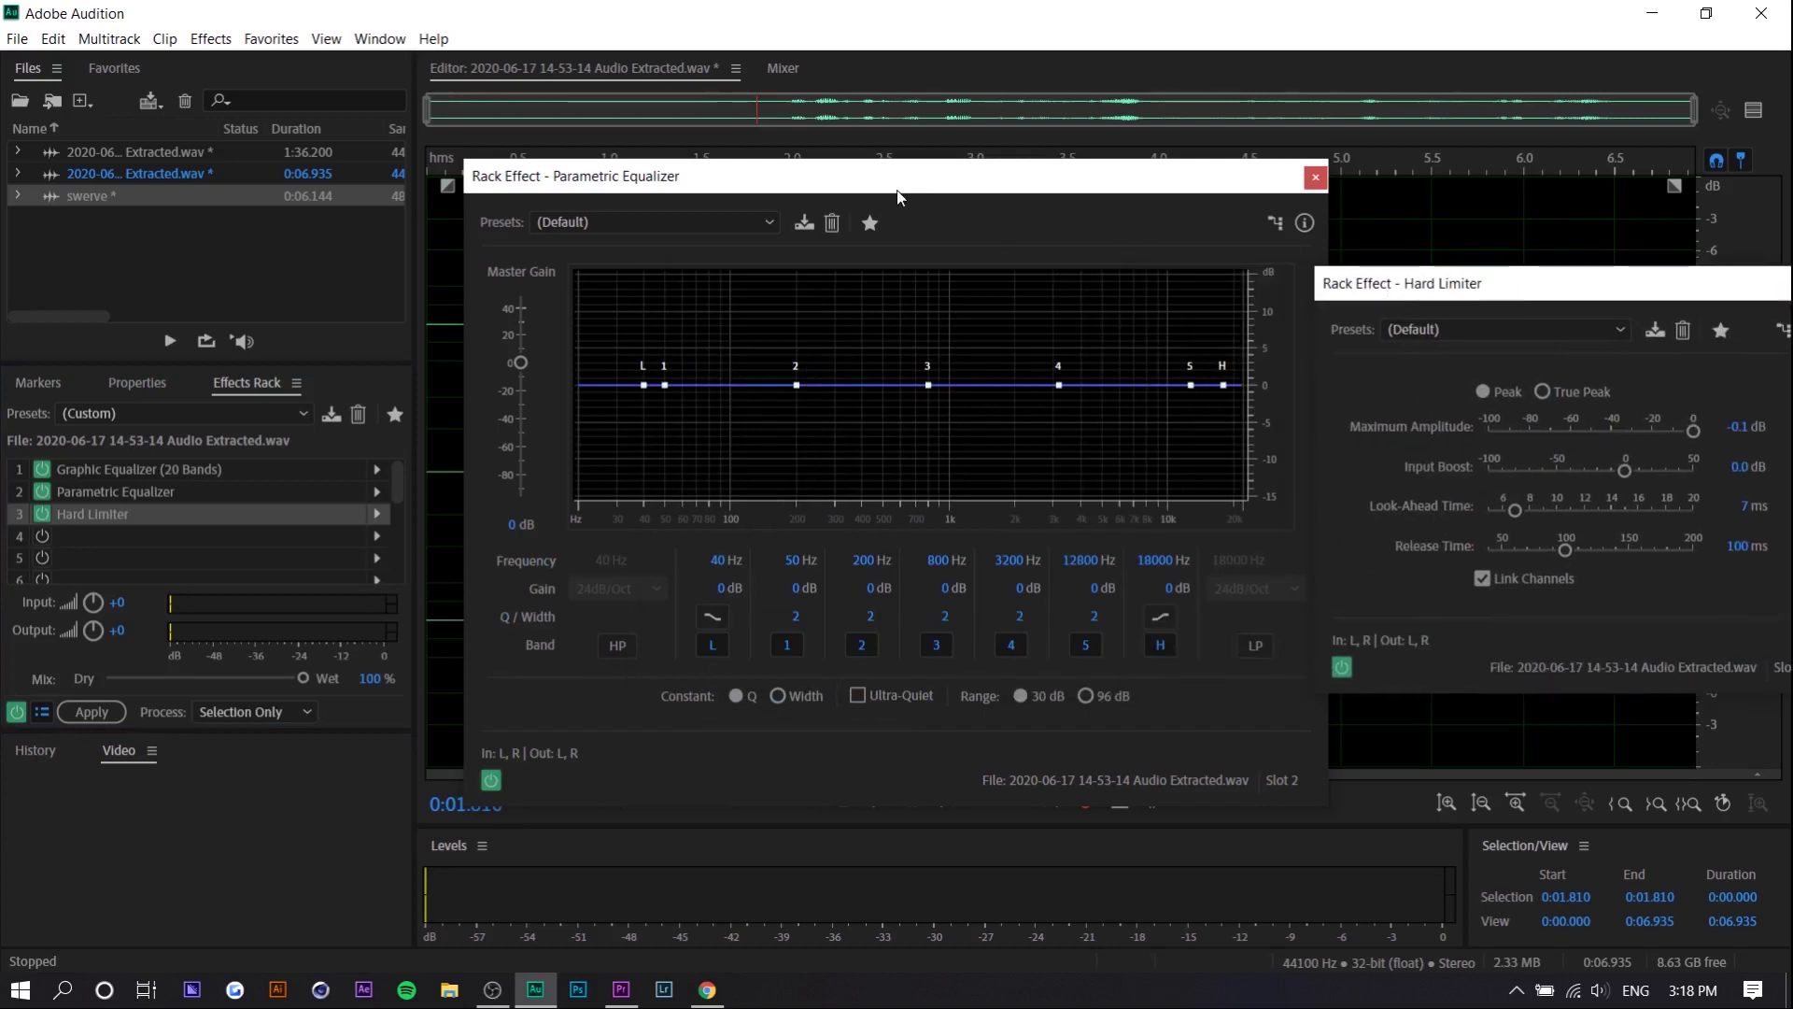
drag(746, 192, 462, 422)
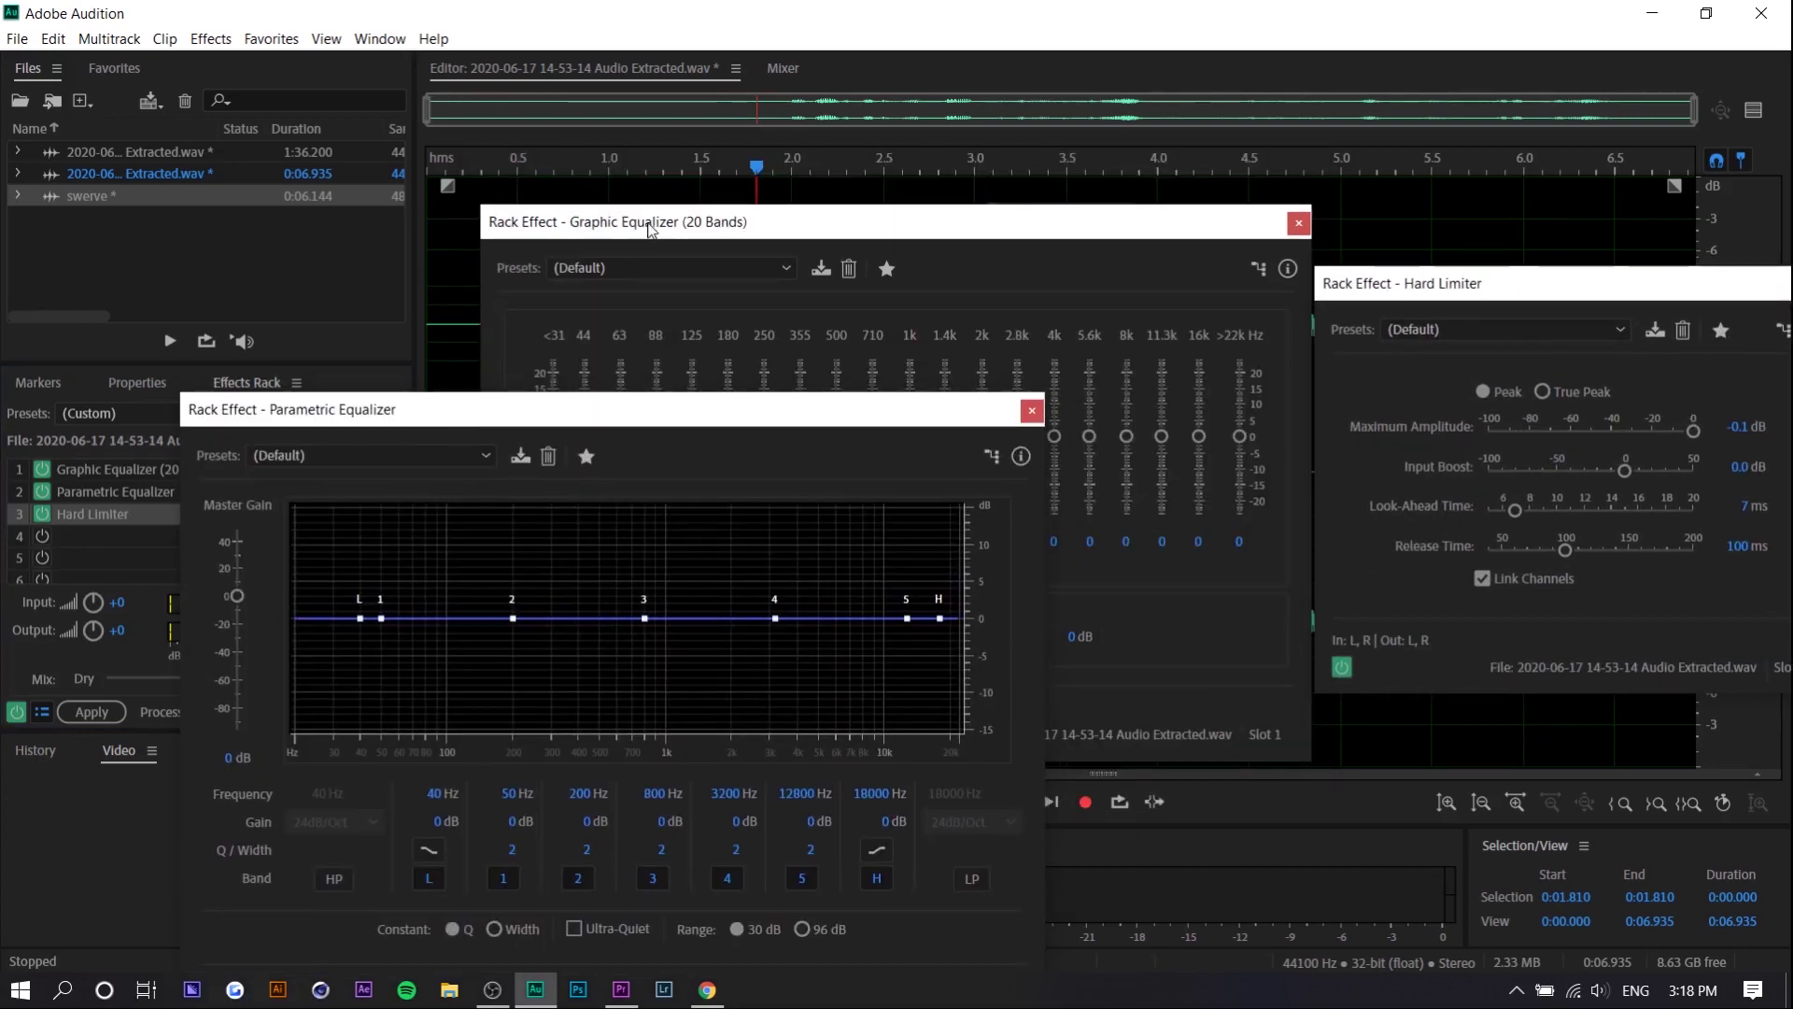
drag(649, 228, 694, 136)
click(392, 419)
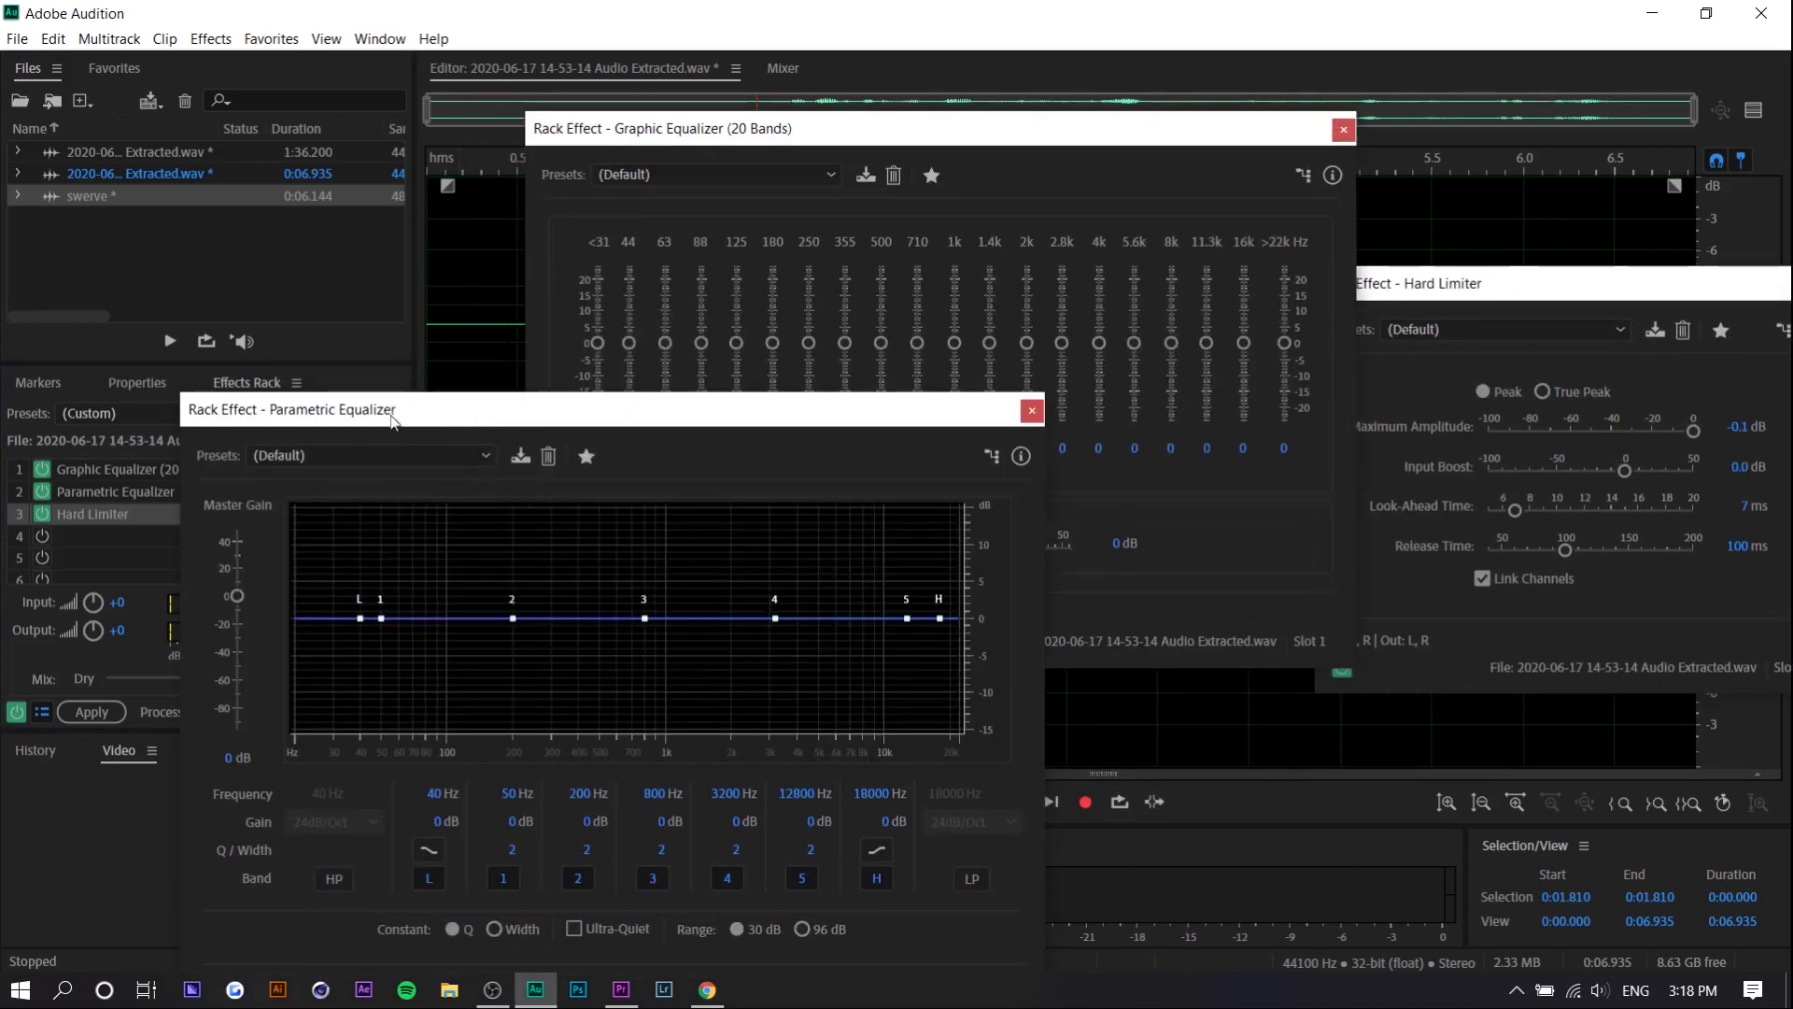
drag(416, 418, 452, 287)
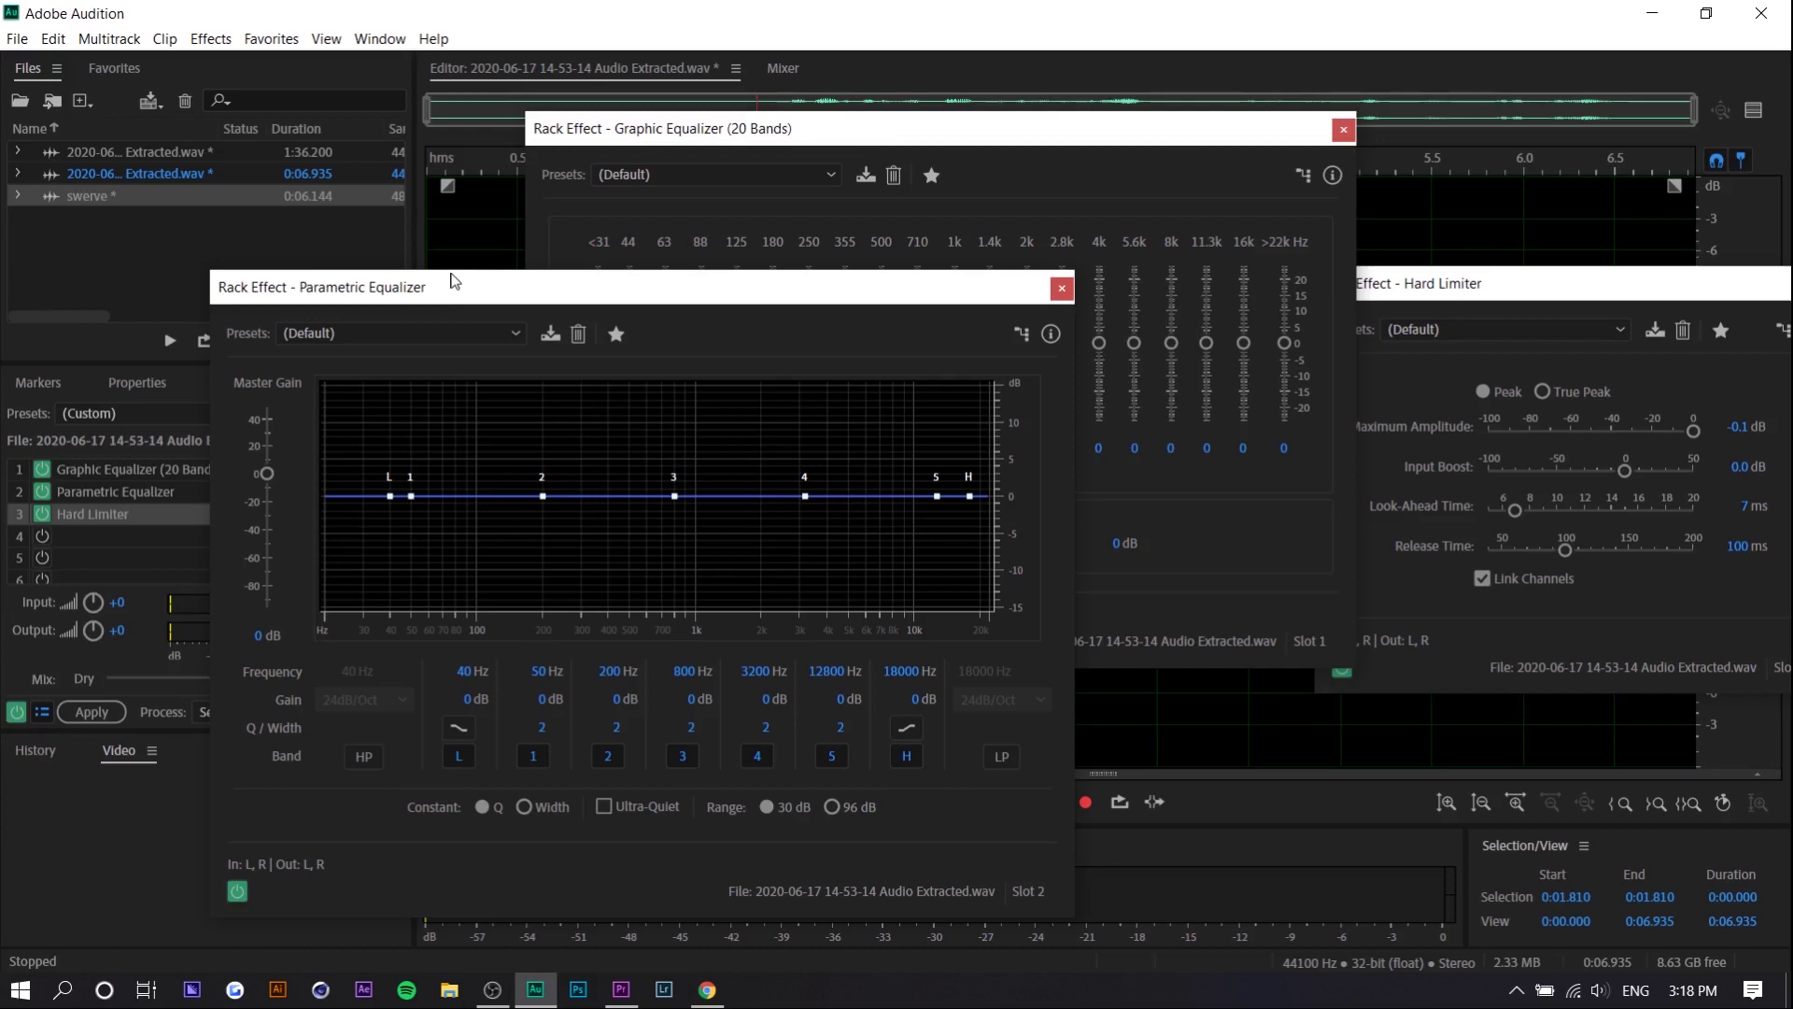
drag(834, 67, 550, 393)
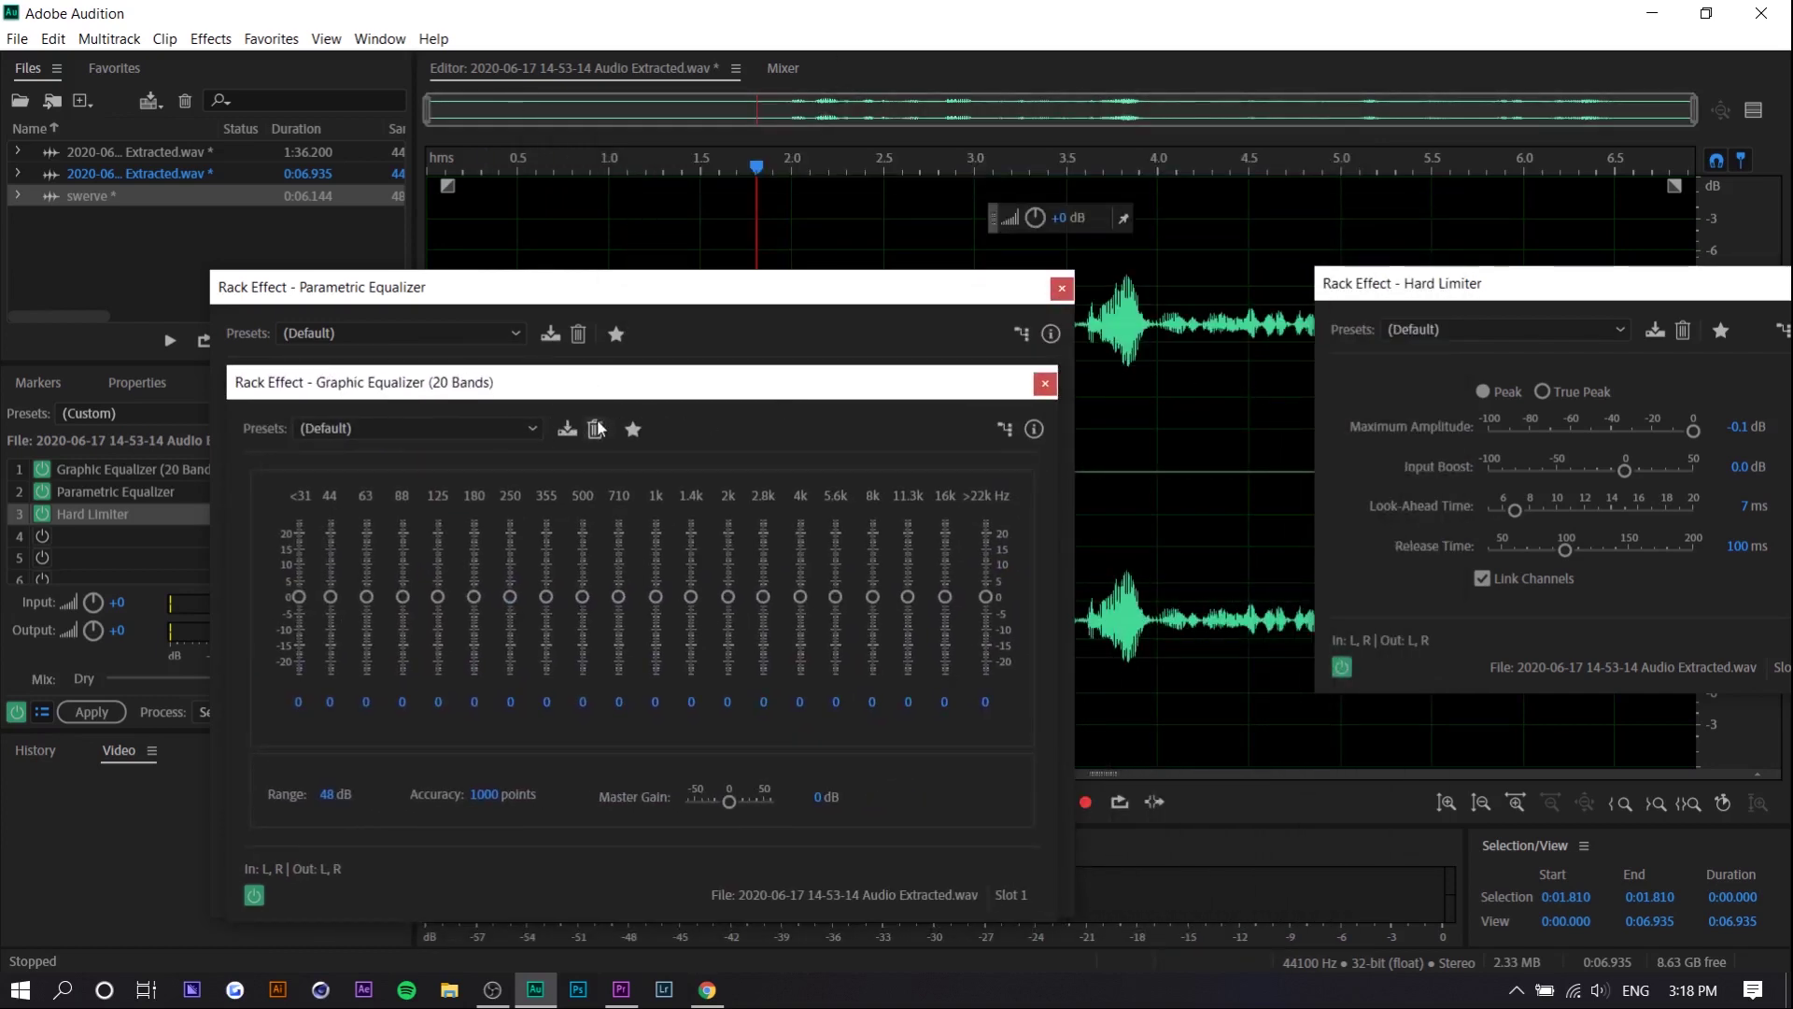
drag(826, 391, 1162, 303)
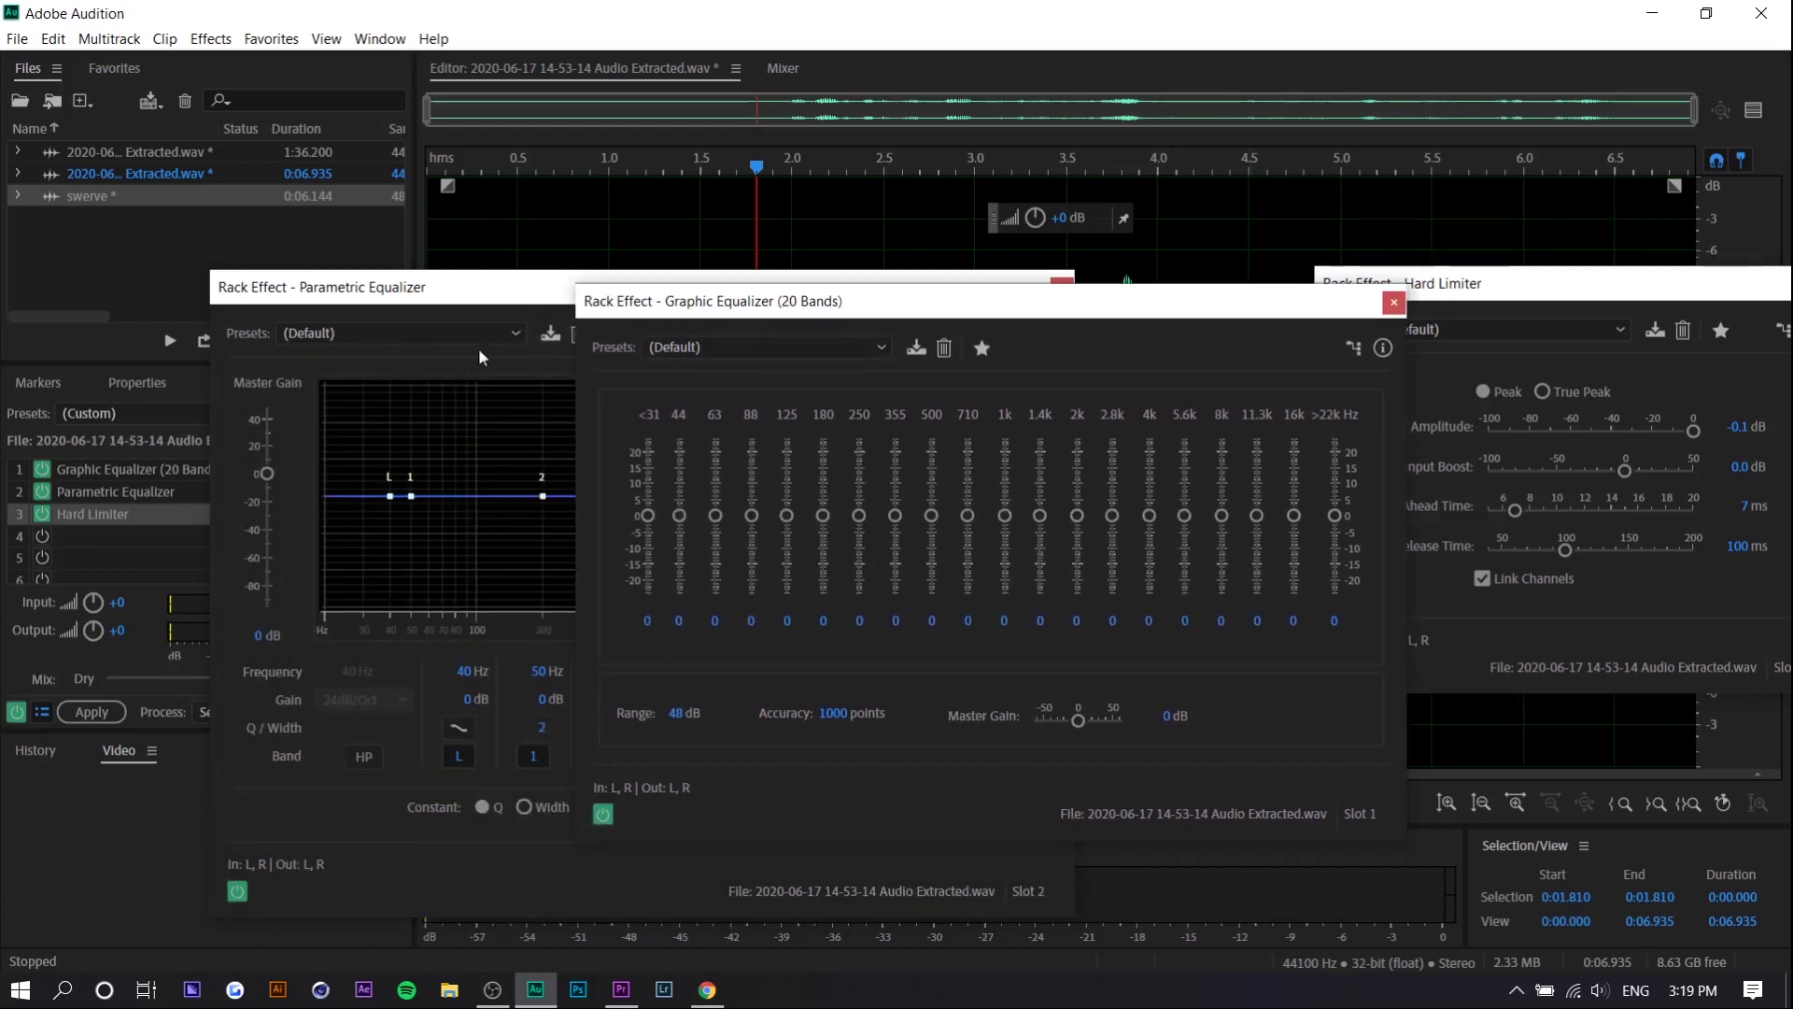
Set both equalizers to the Audio preset, then delete the Parametric Equalizer and Hard Limiter slots.
click(668, 347)
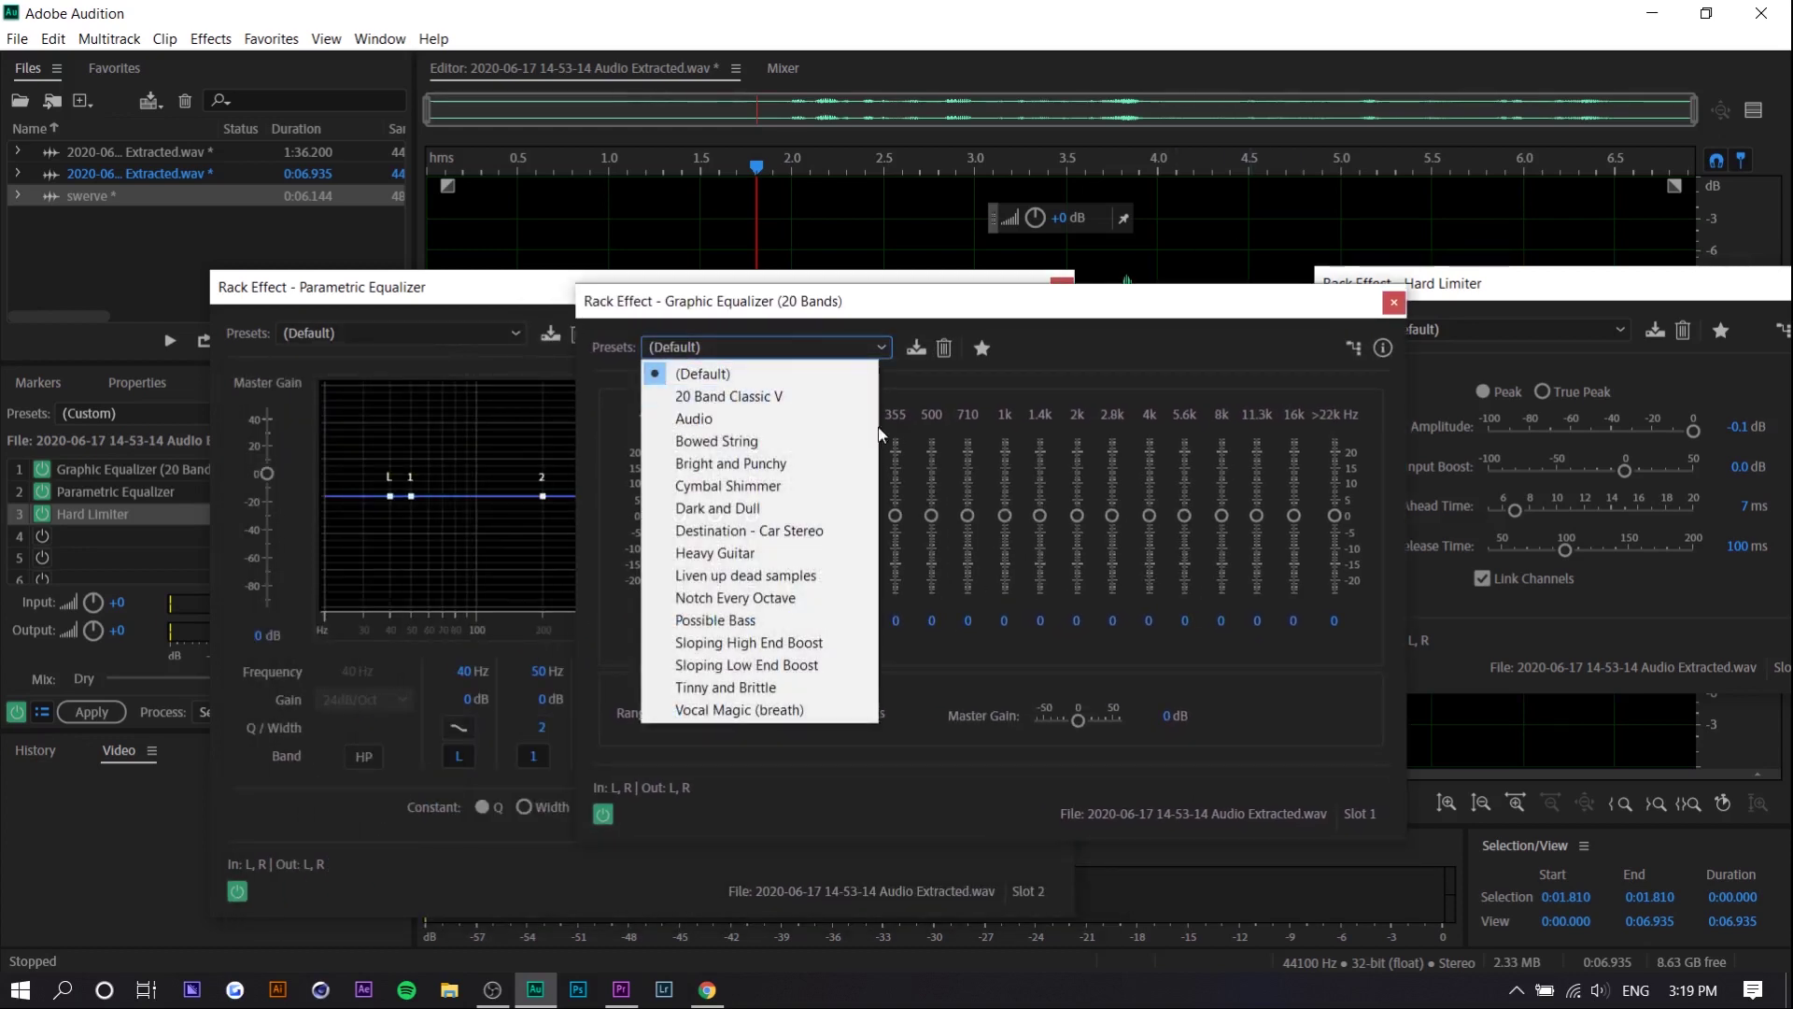
click(715, 417)
click(369, 348)
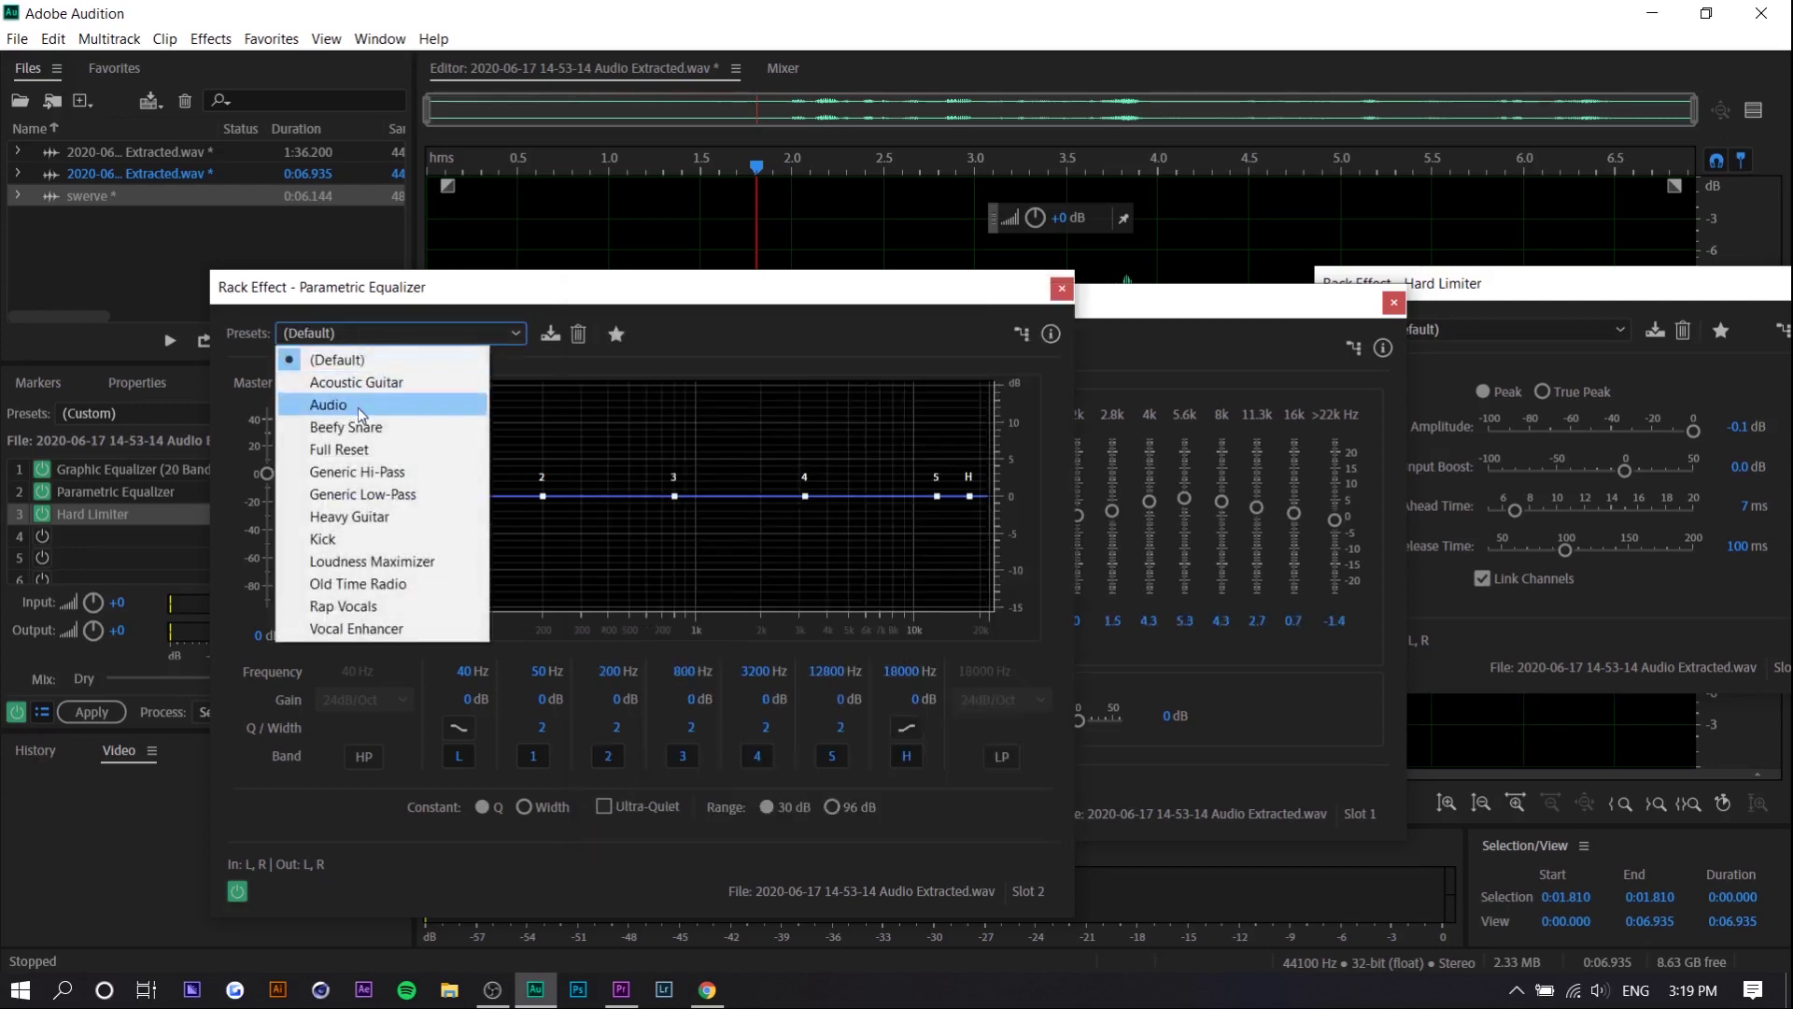
click(361, 406)
click(1035, 310)
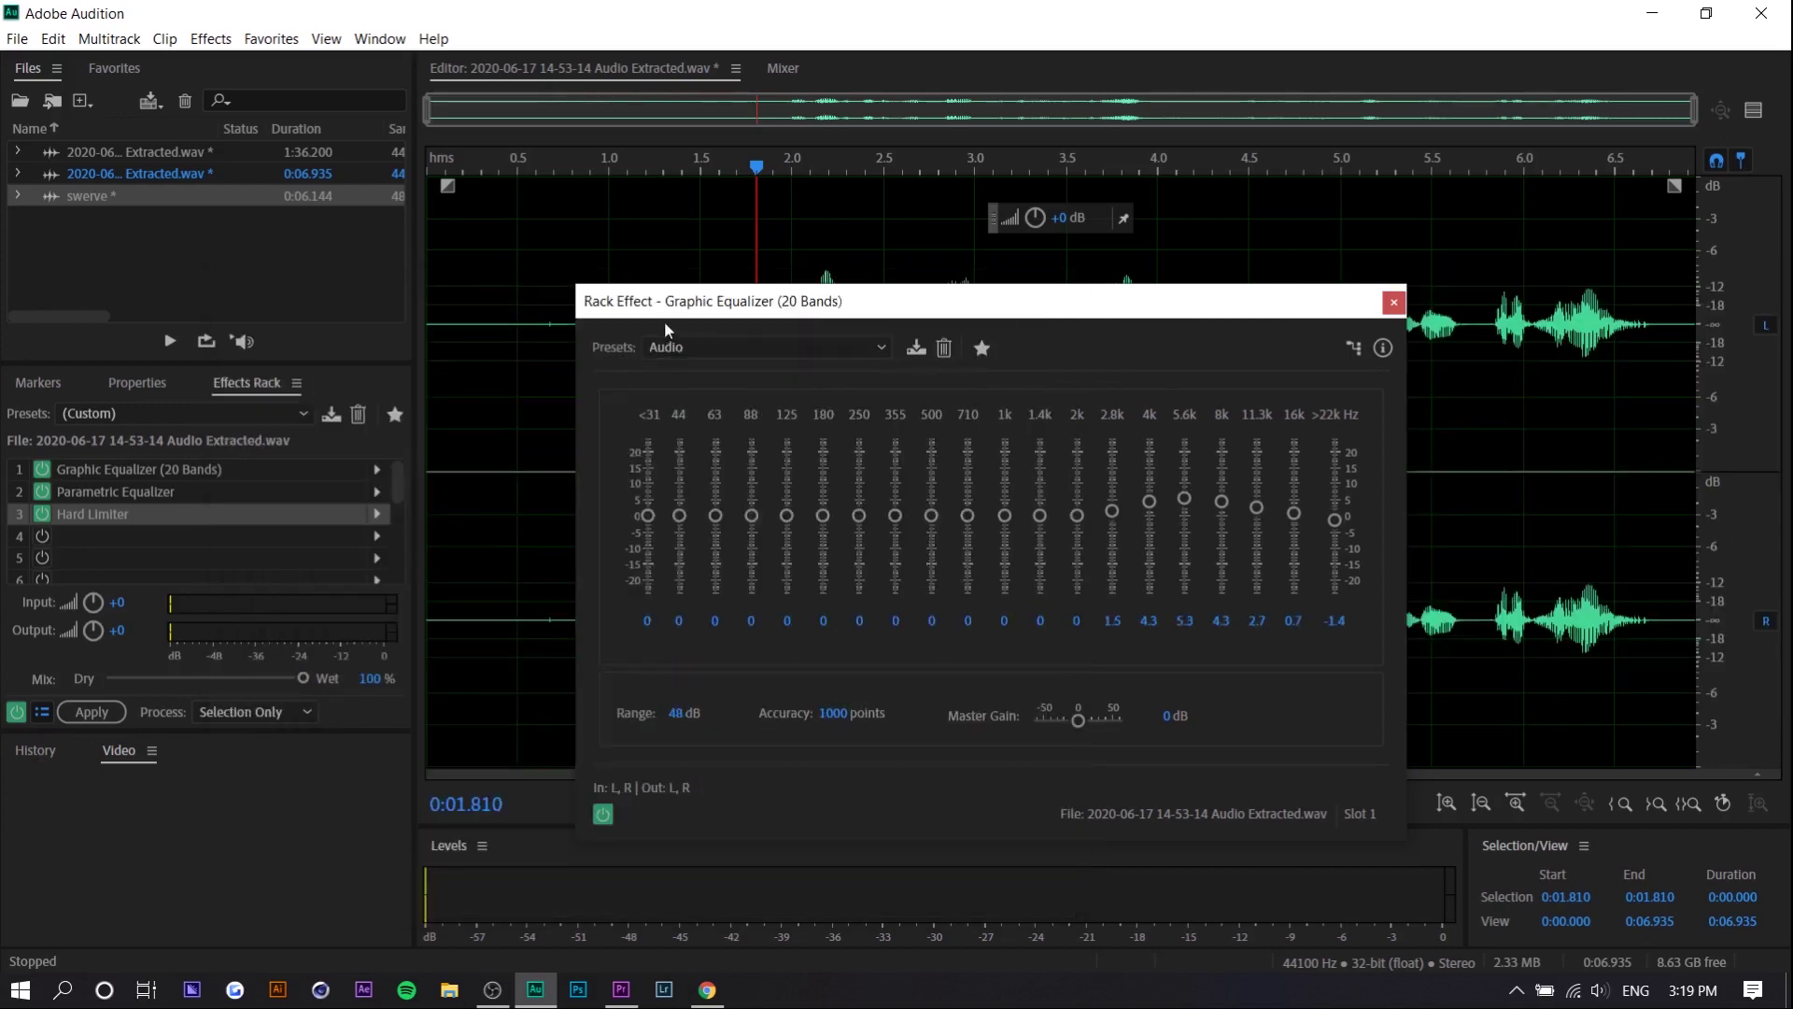
shift+click(120, 497)
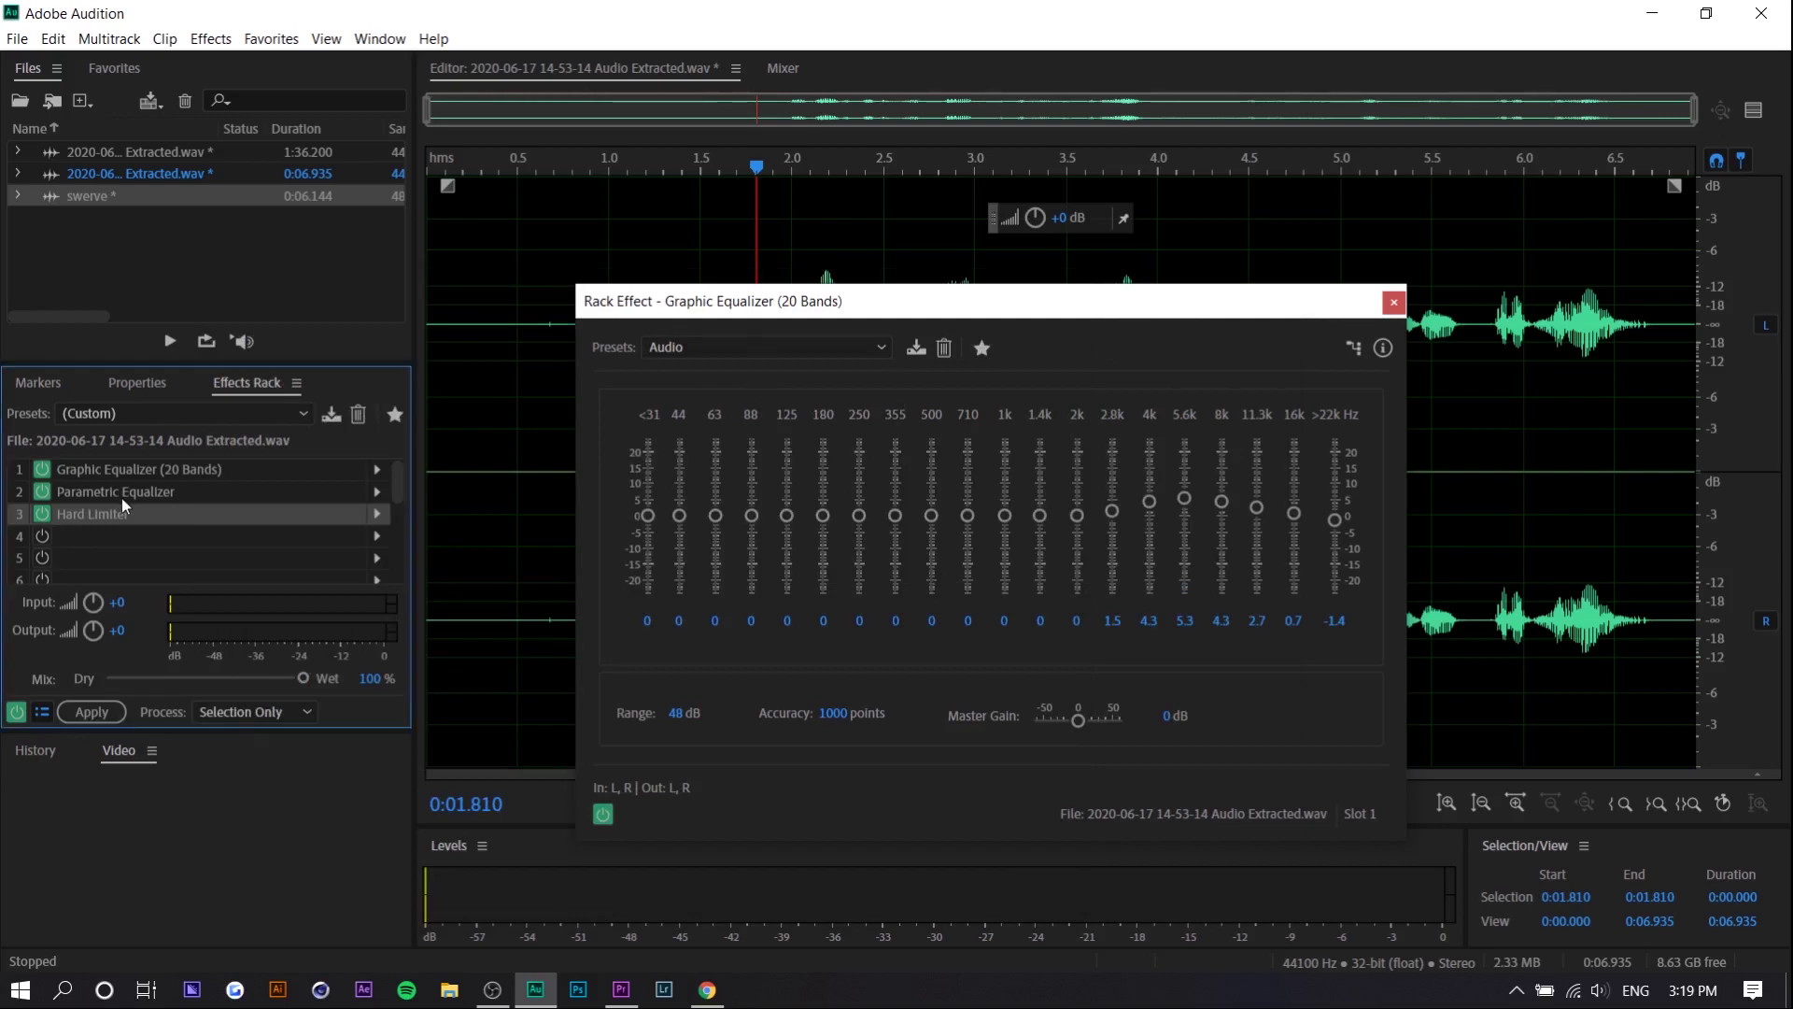
key(Delete)
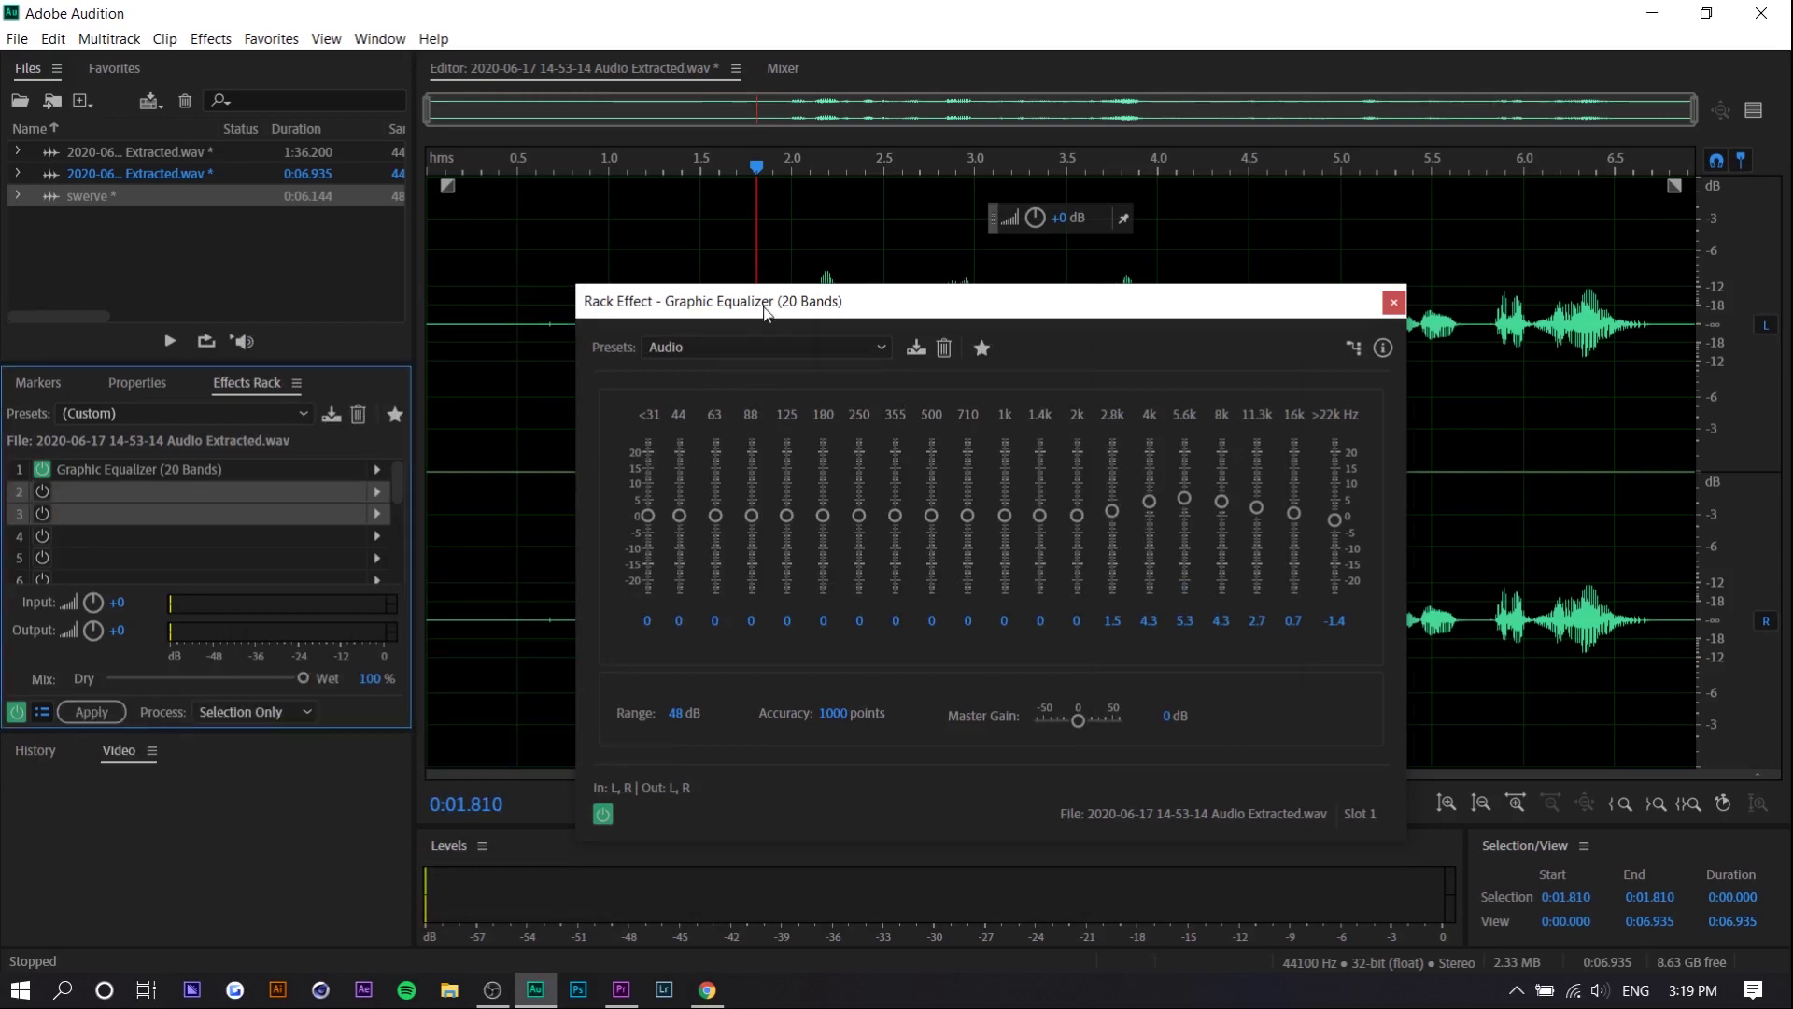
drag(763, 311, 1013, 394)
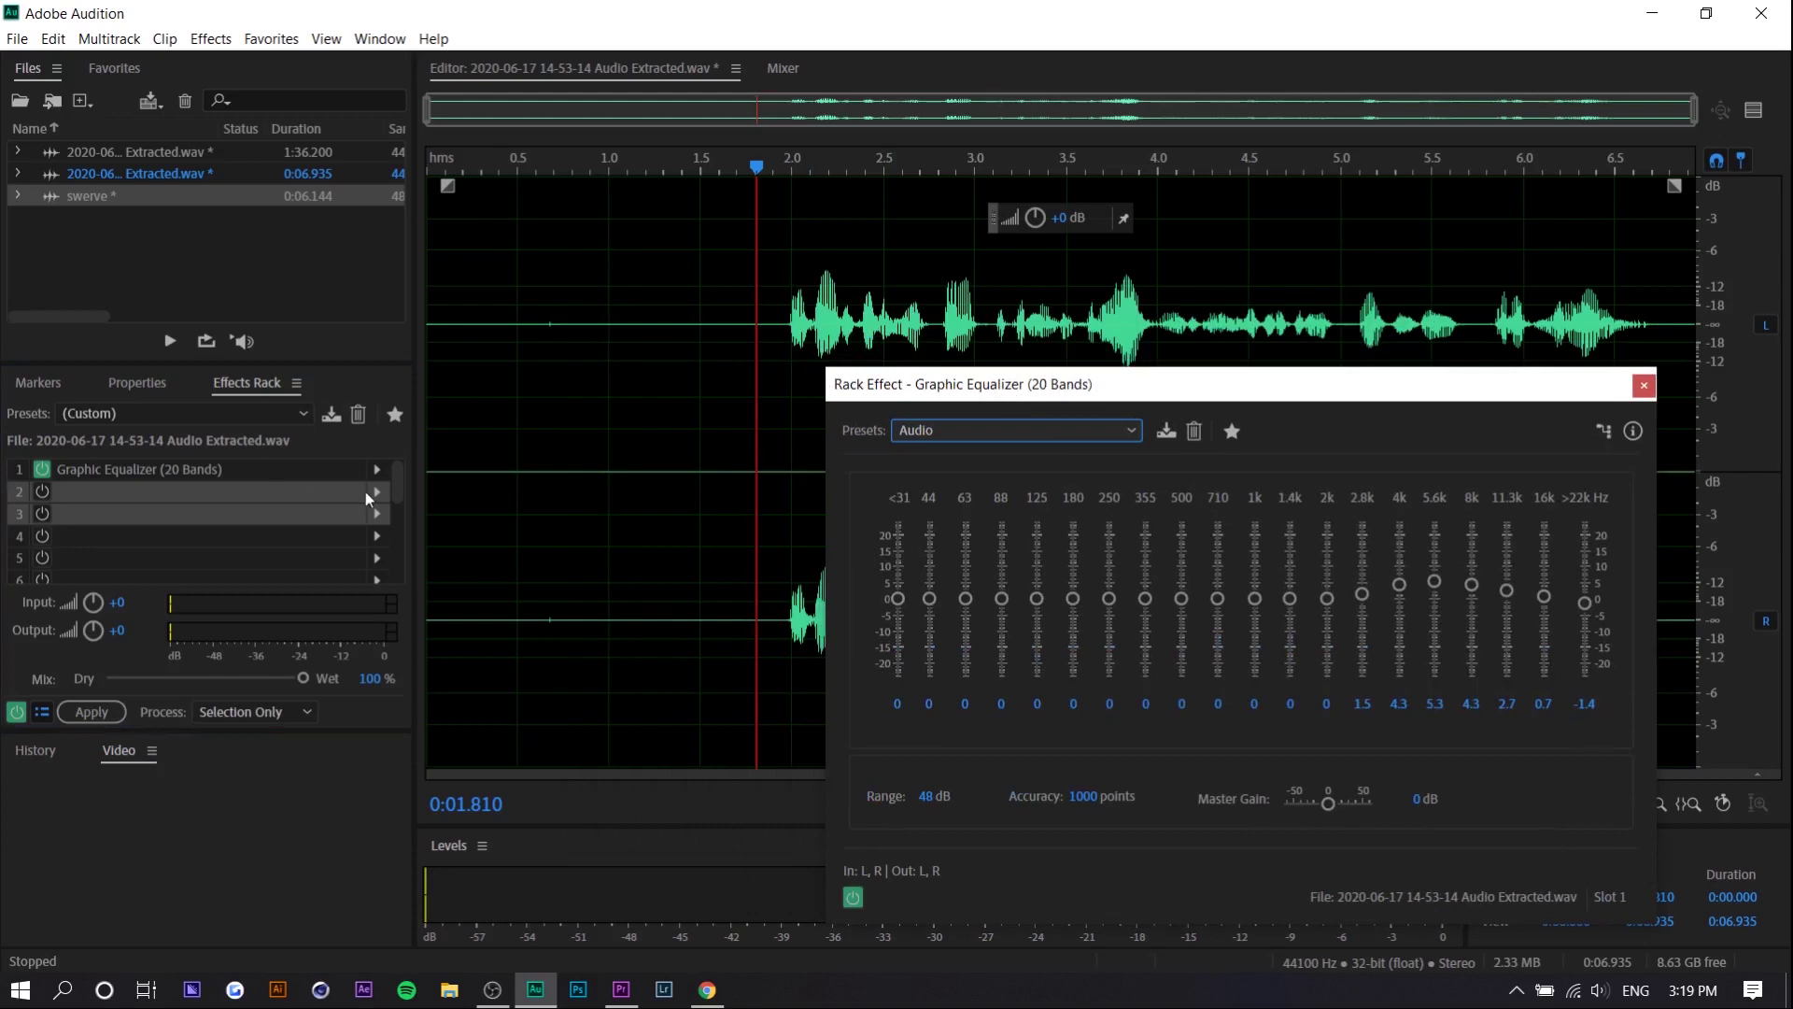
Delete the Graphic Equalizer from the rack and preview the clip from 2 seconds.
click(126, 471)
key(Delete)
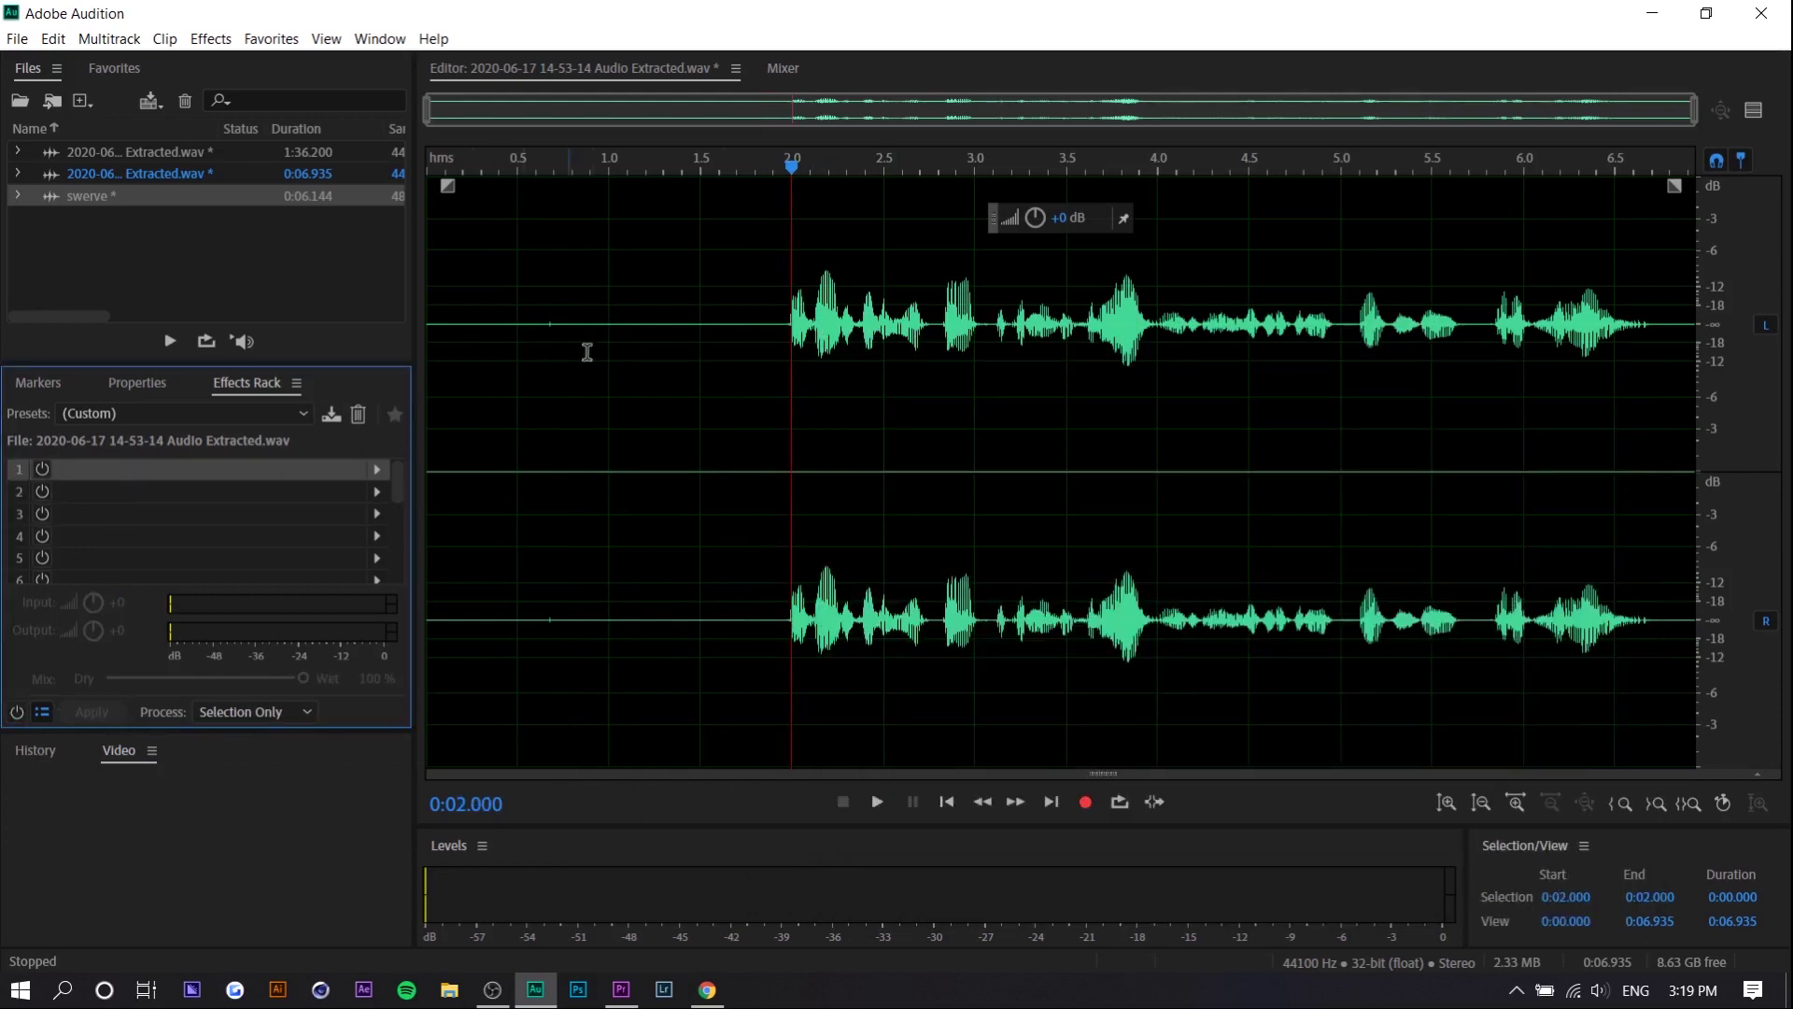
key(space)
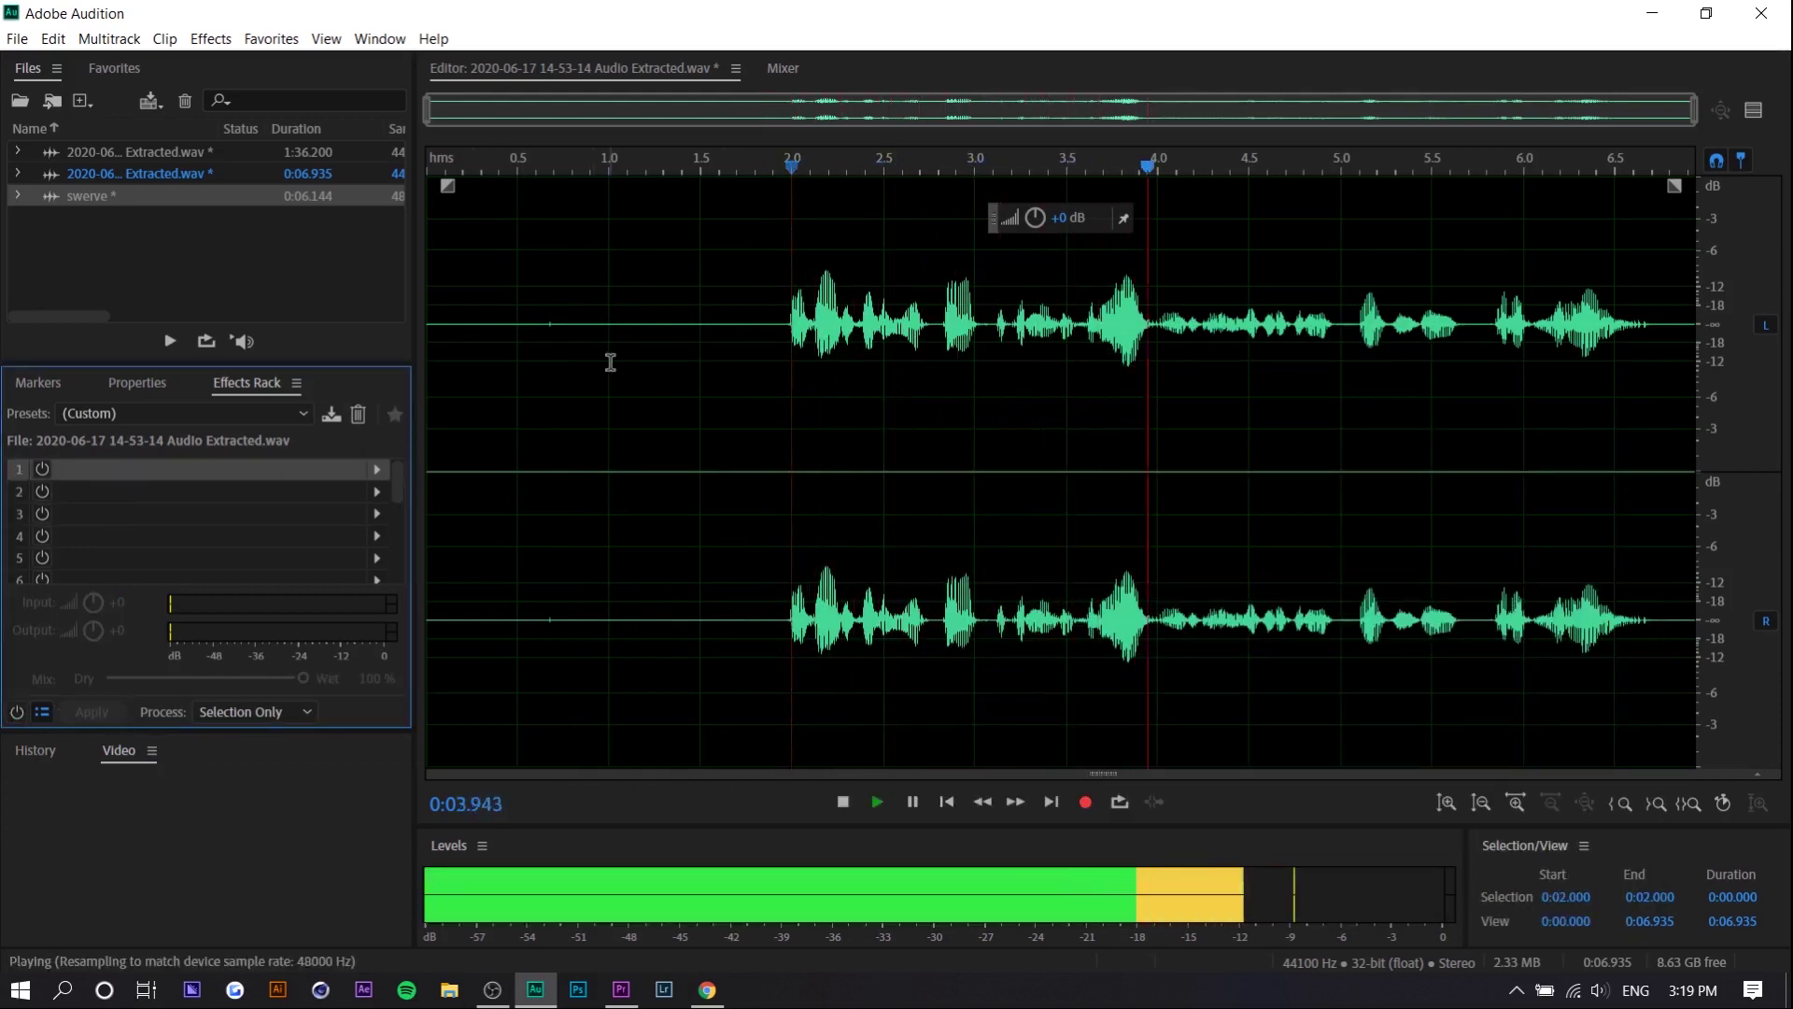
click(789, 322)
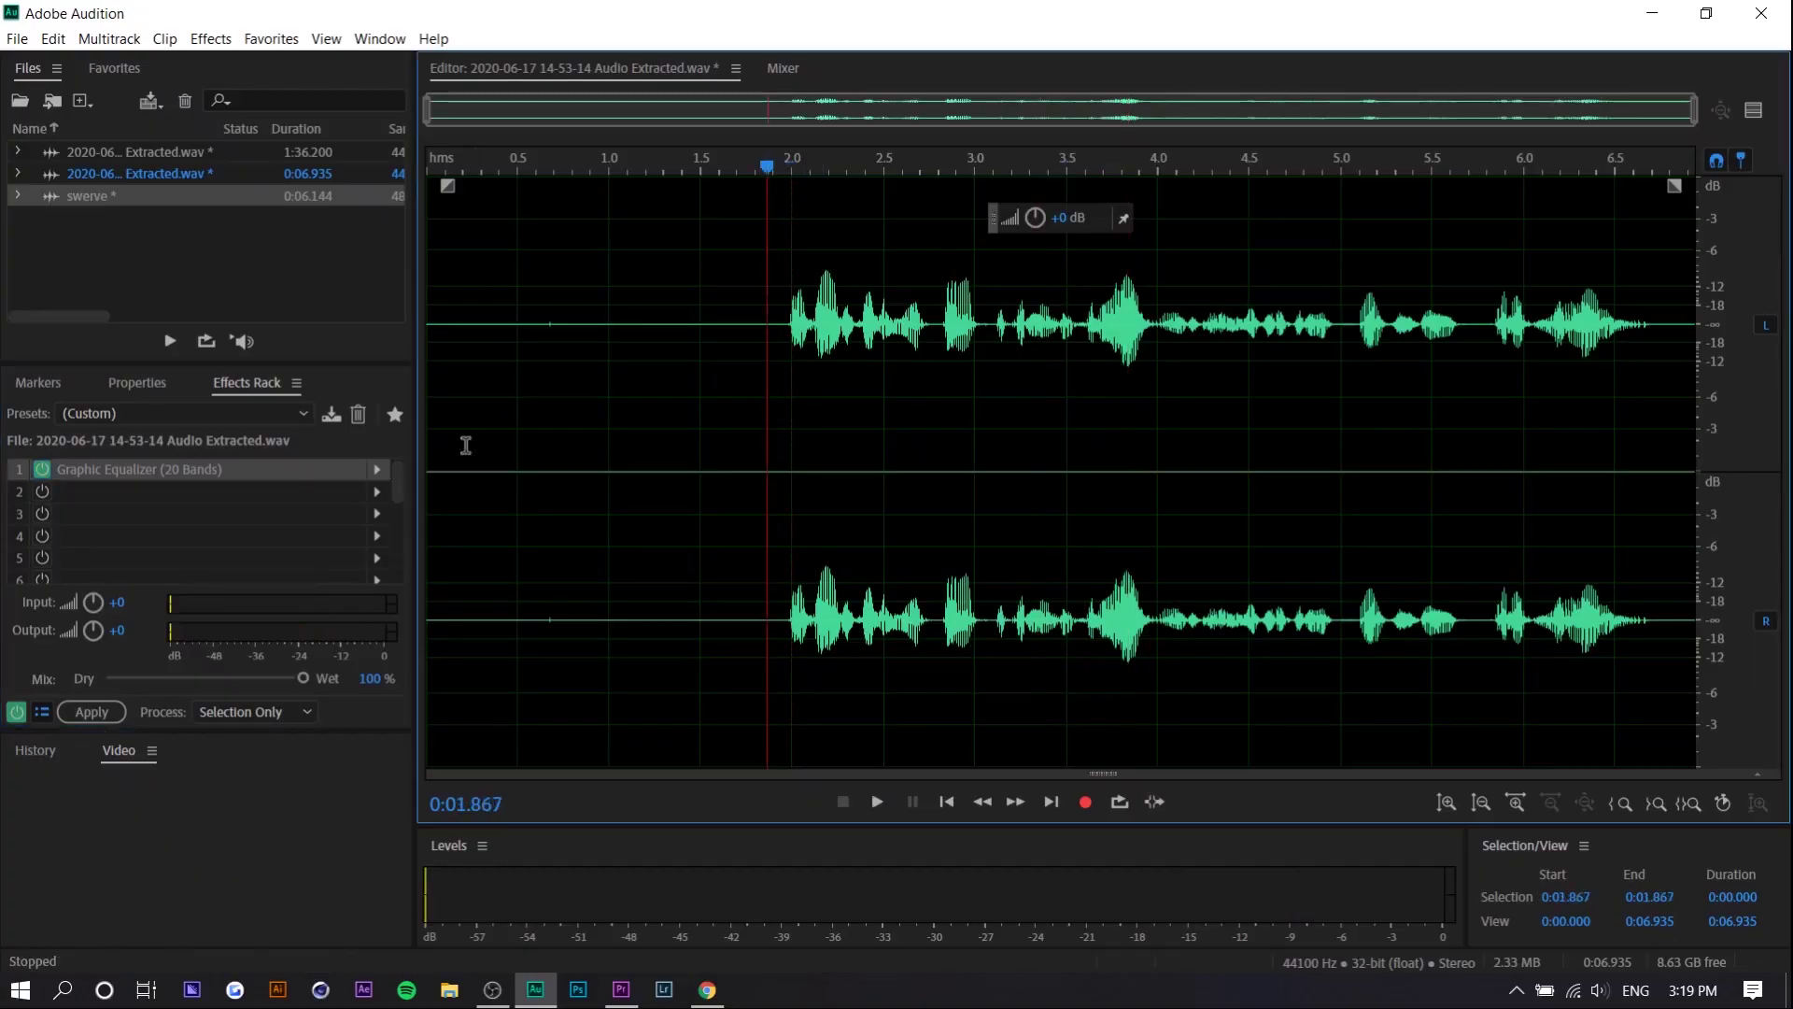
Put a Parametric Equalizer in rack slot 2 using the Audio preset.
click(377, 493)
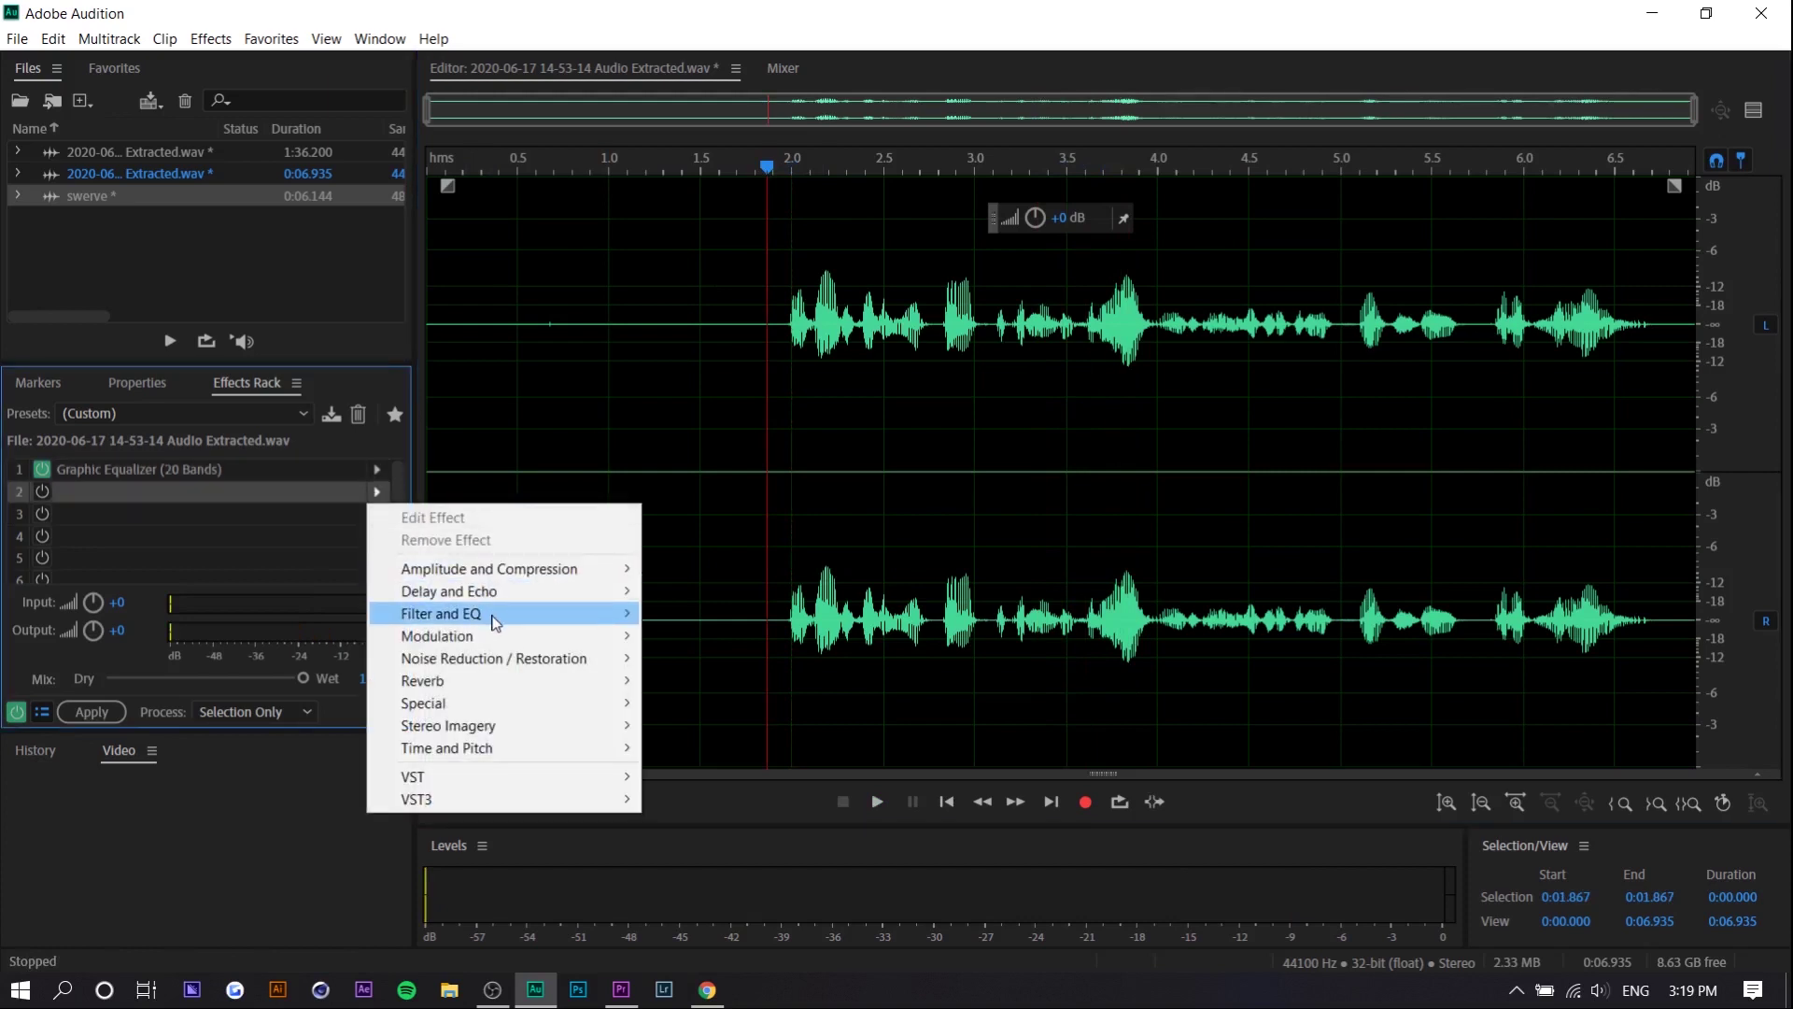
mouse_move(497, 617)
click(812, 726)
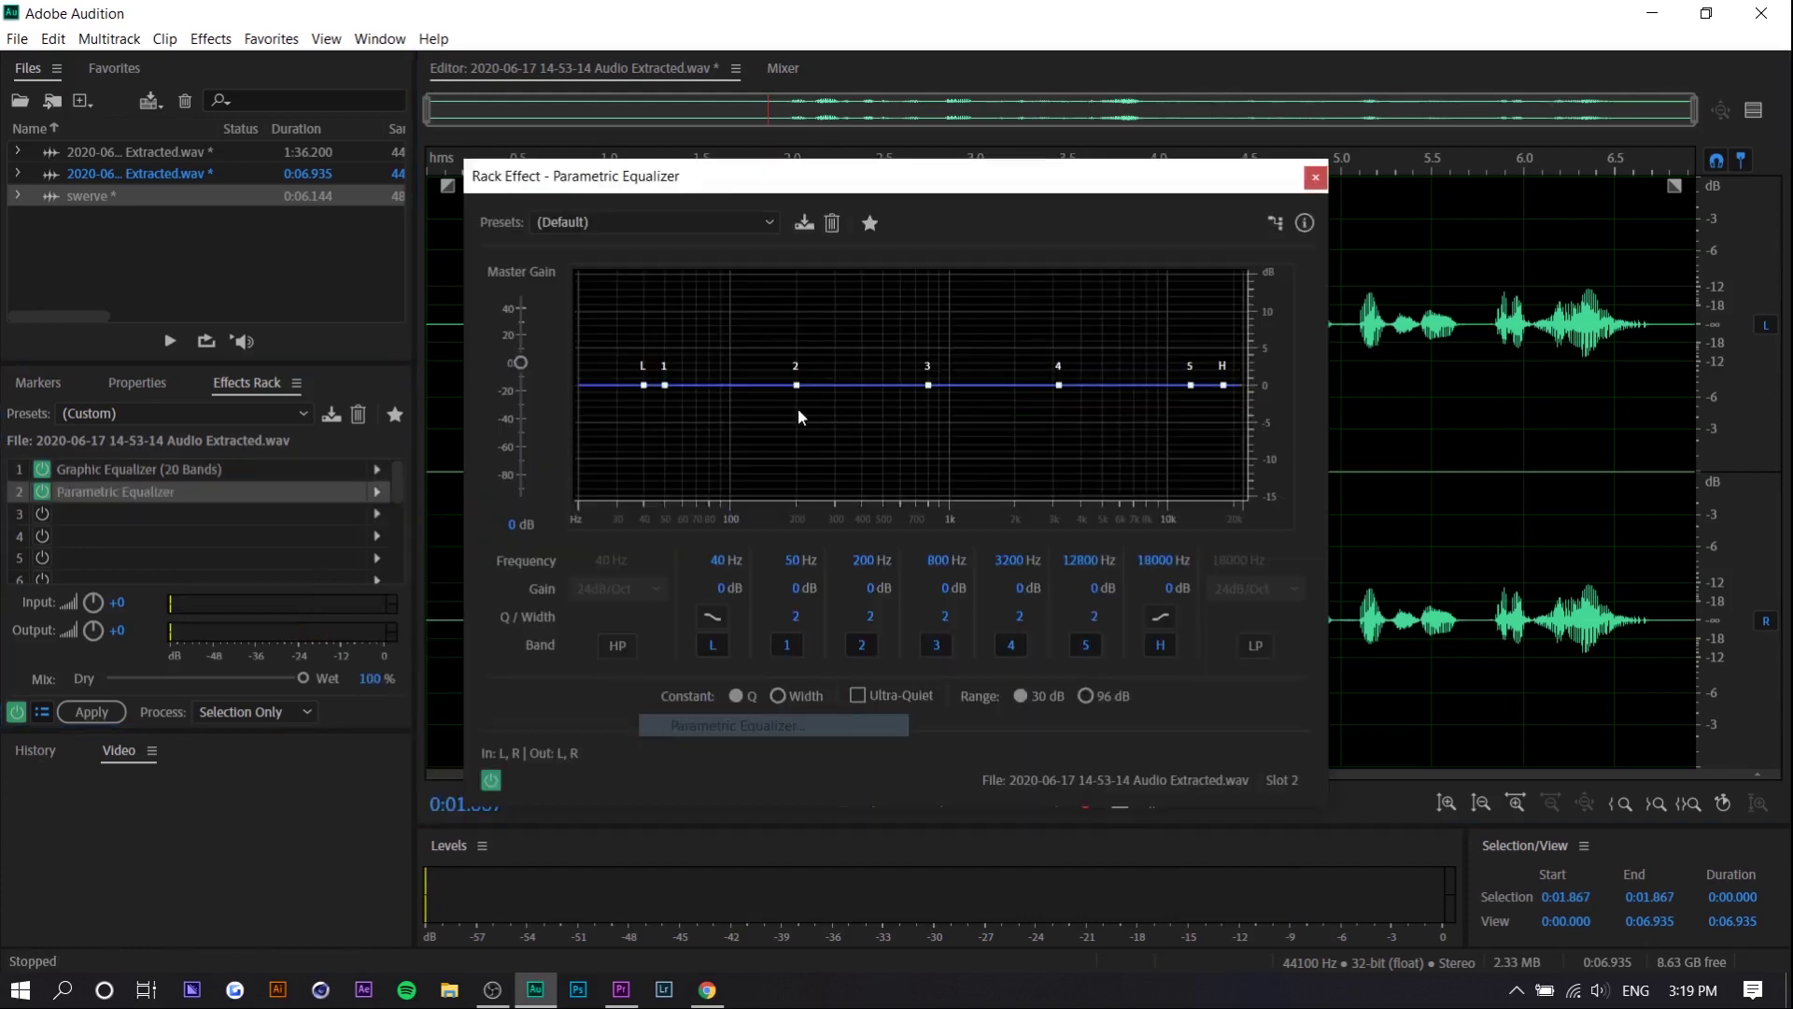
click(612, 222)
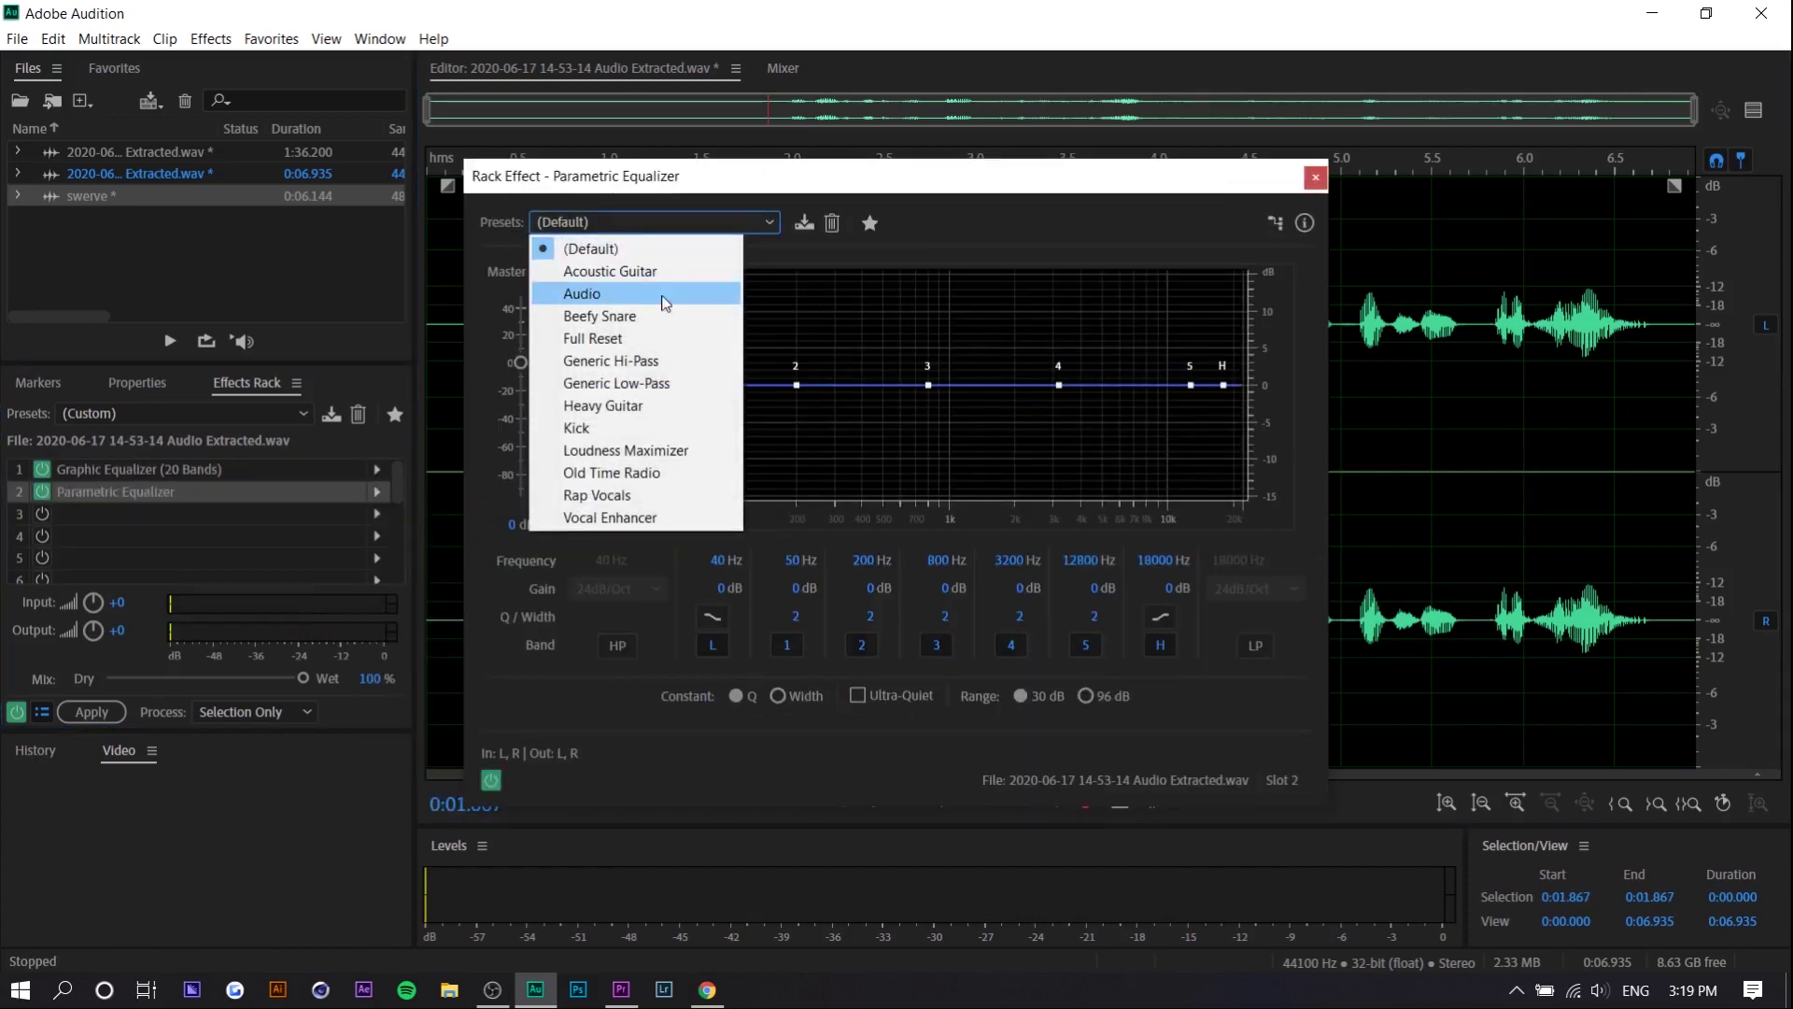
click(658, 296)
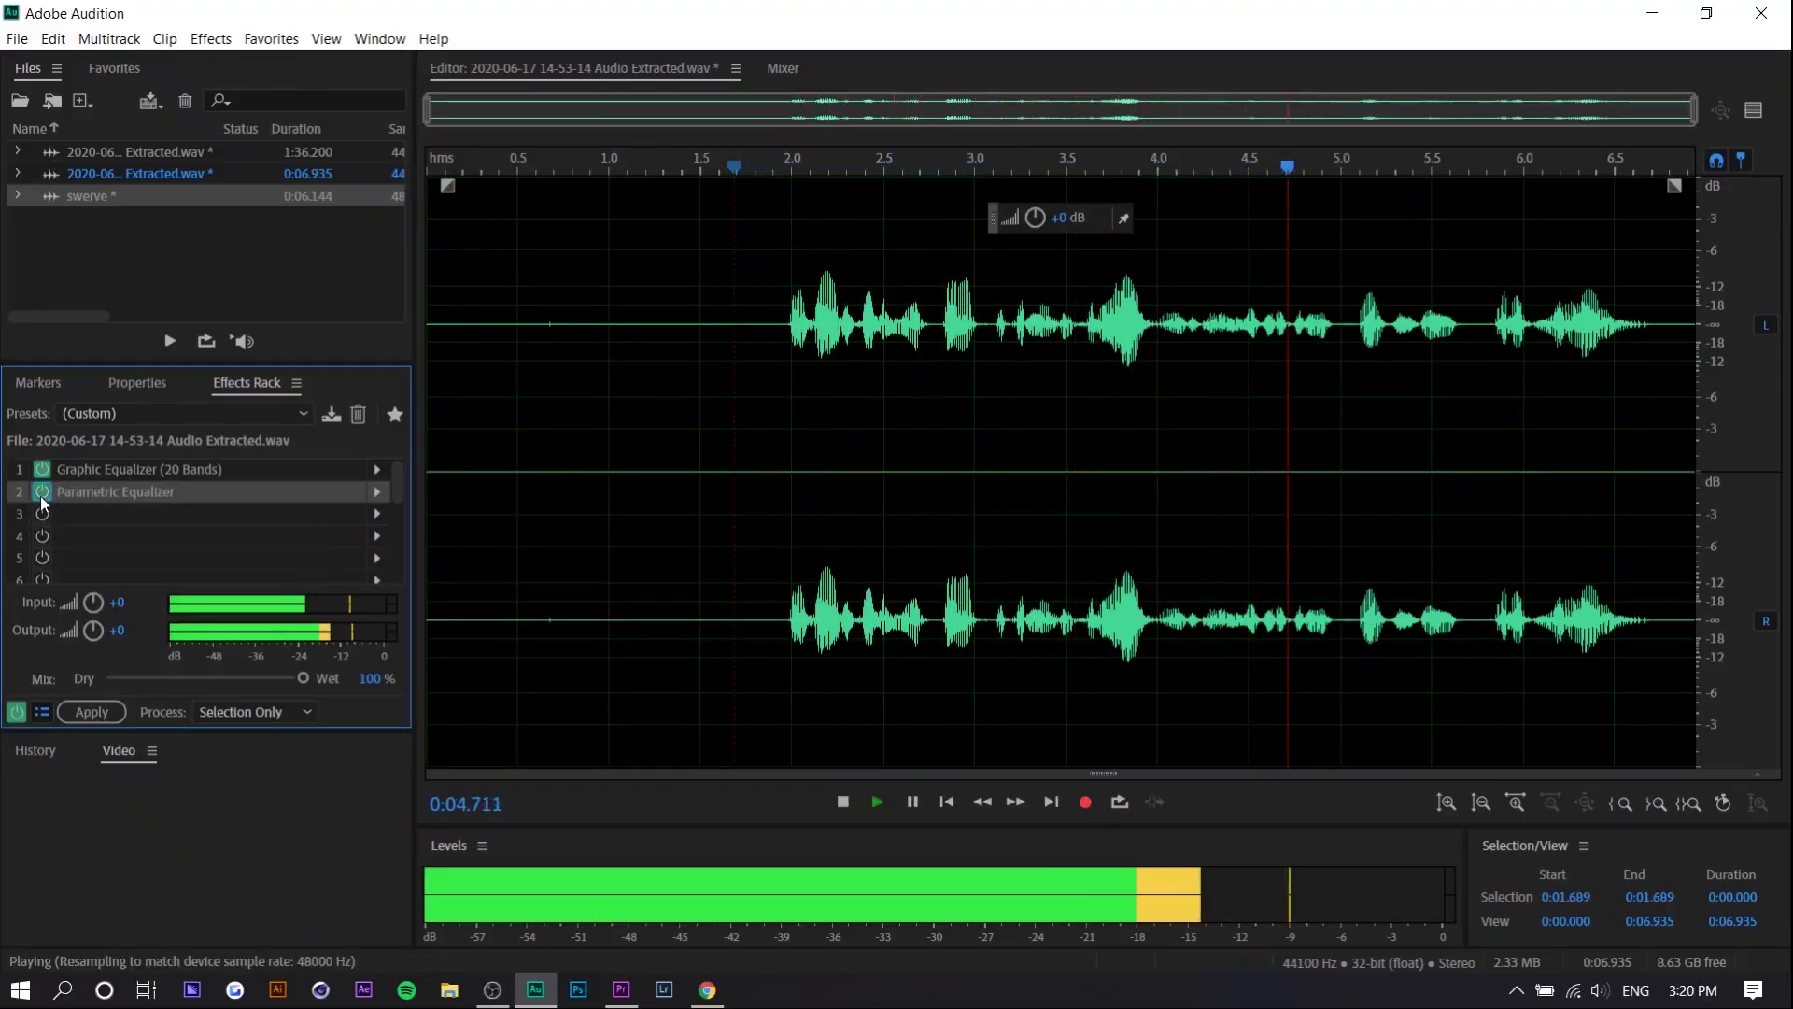
Add a Hard Limiter to slot 3 after briefly bypassing the Parametric EQ to compare.
key(space)
click(378, 514)
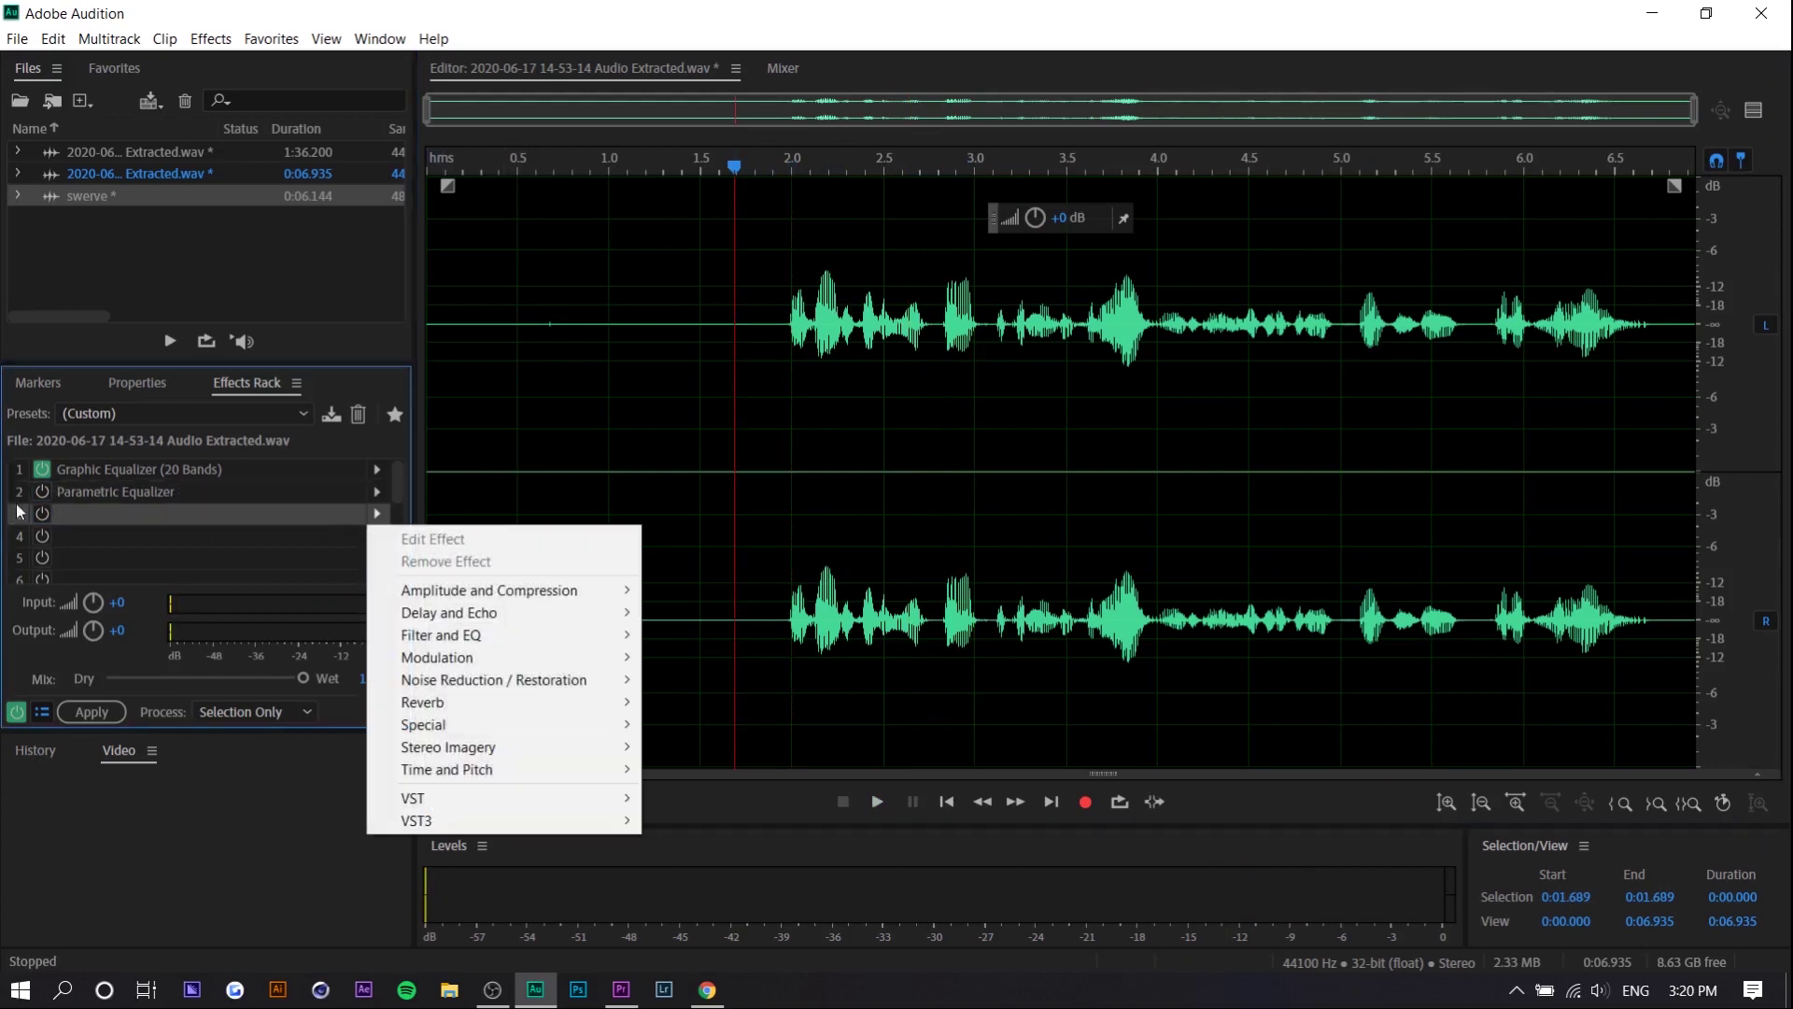
click(40, 495)
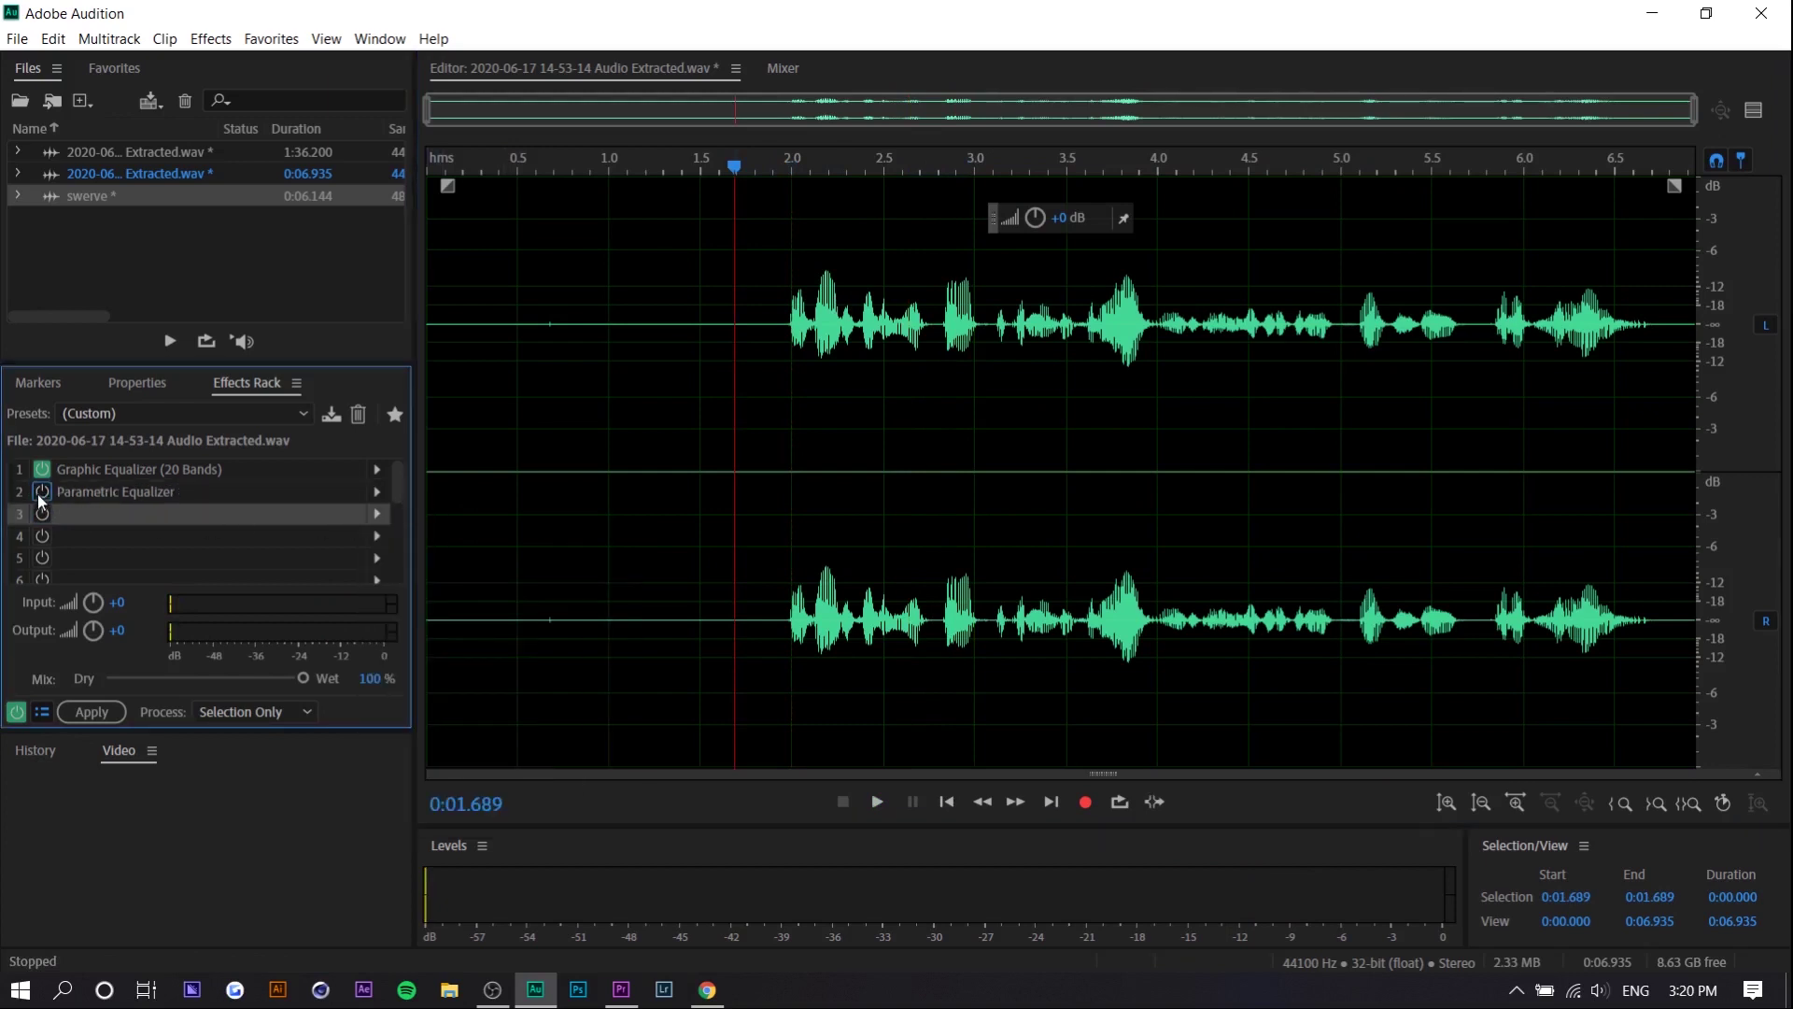
click(378, 513)
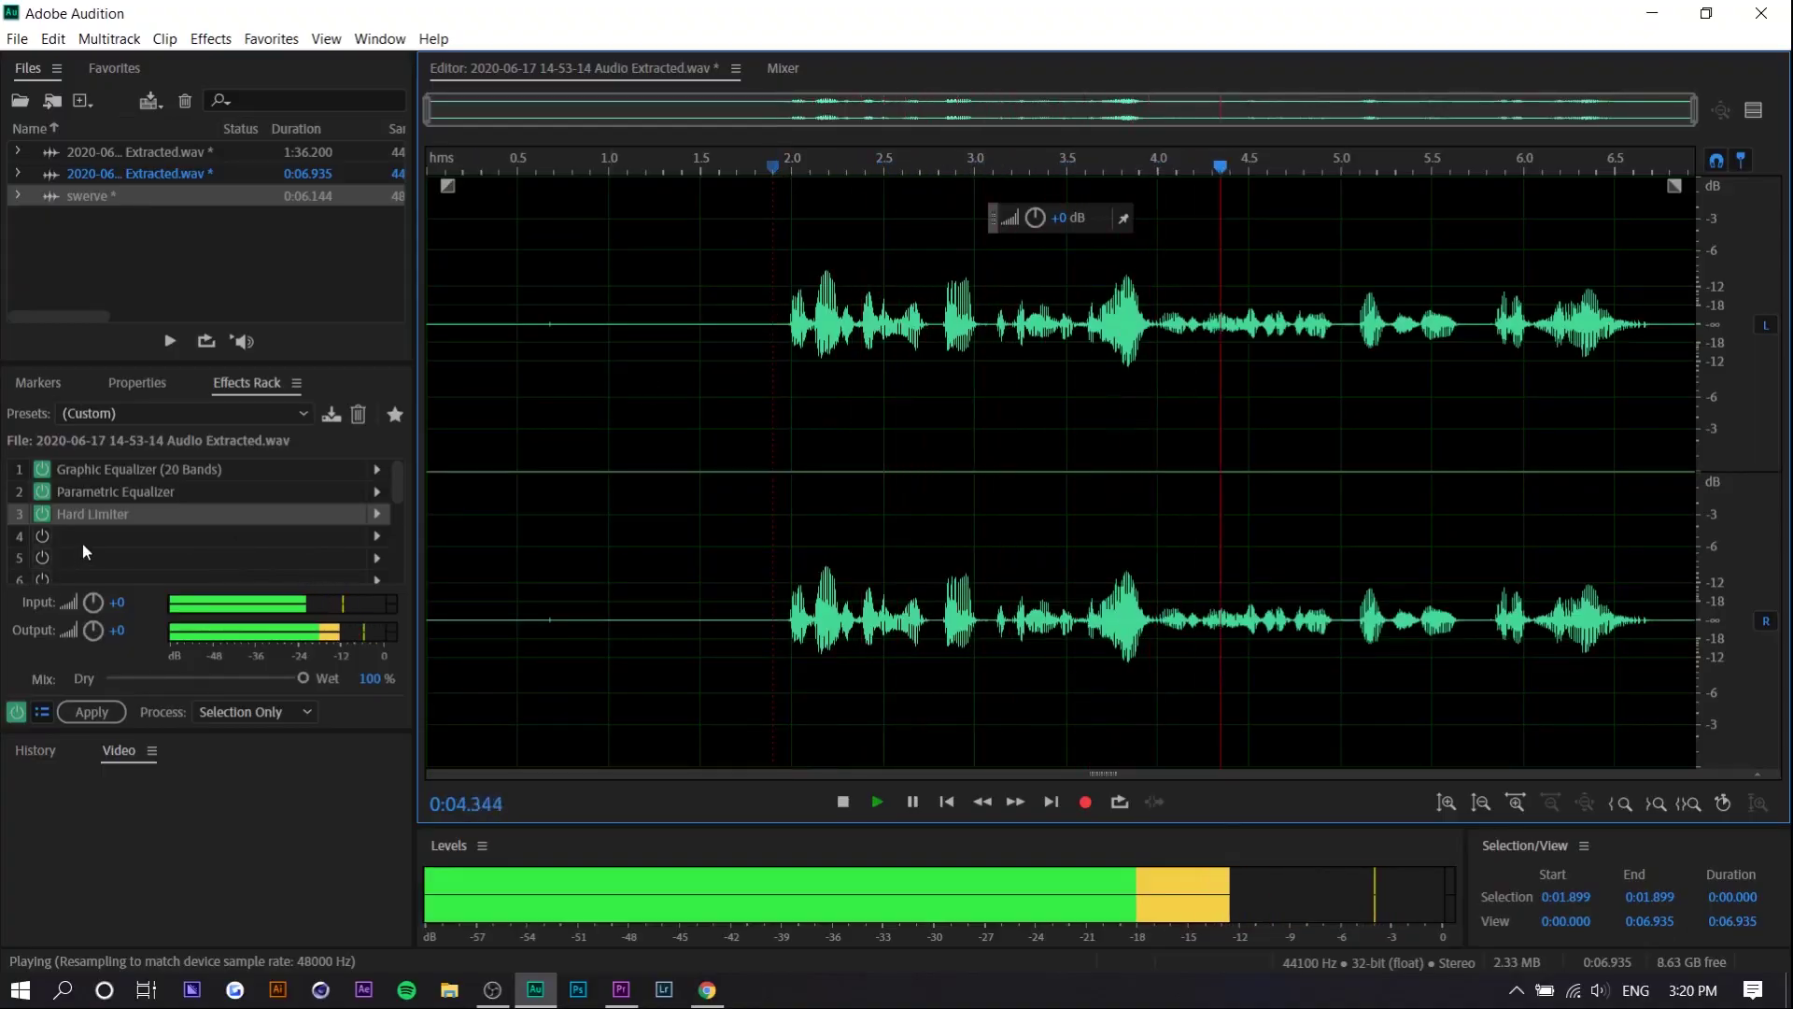
Apply the EQ and Hard Limiter chain to the voice take, with the playhead at 0:01.778.
click(844, 341)
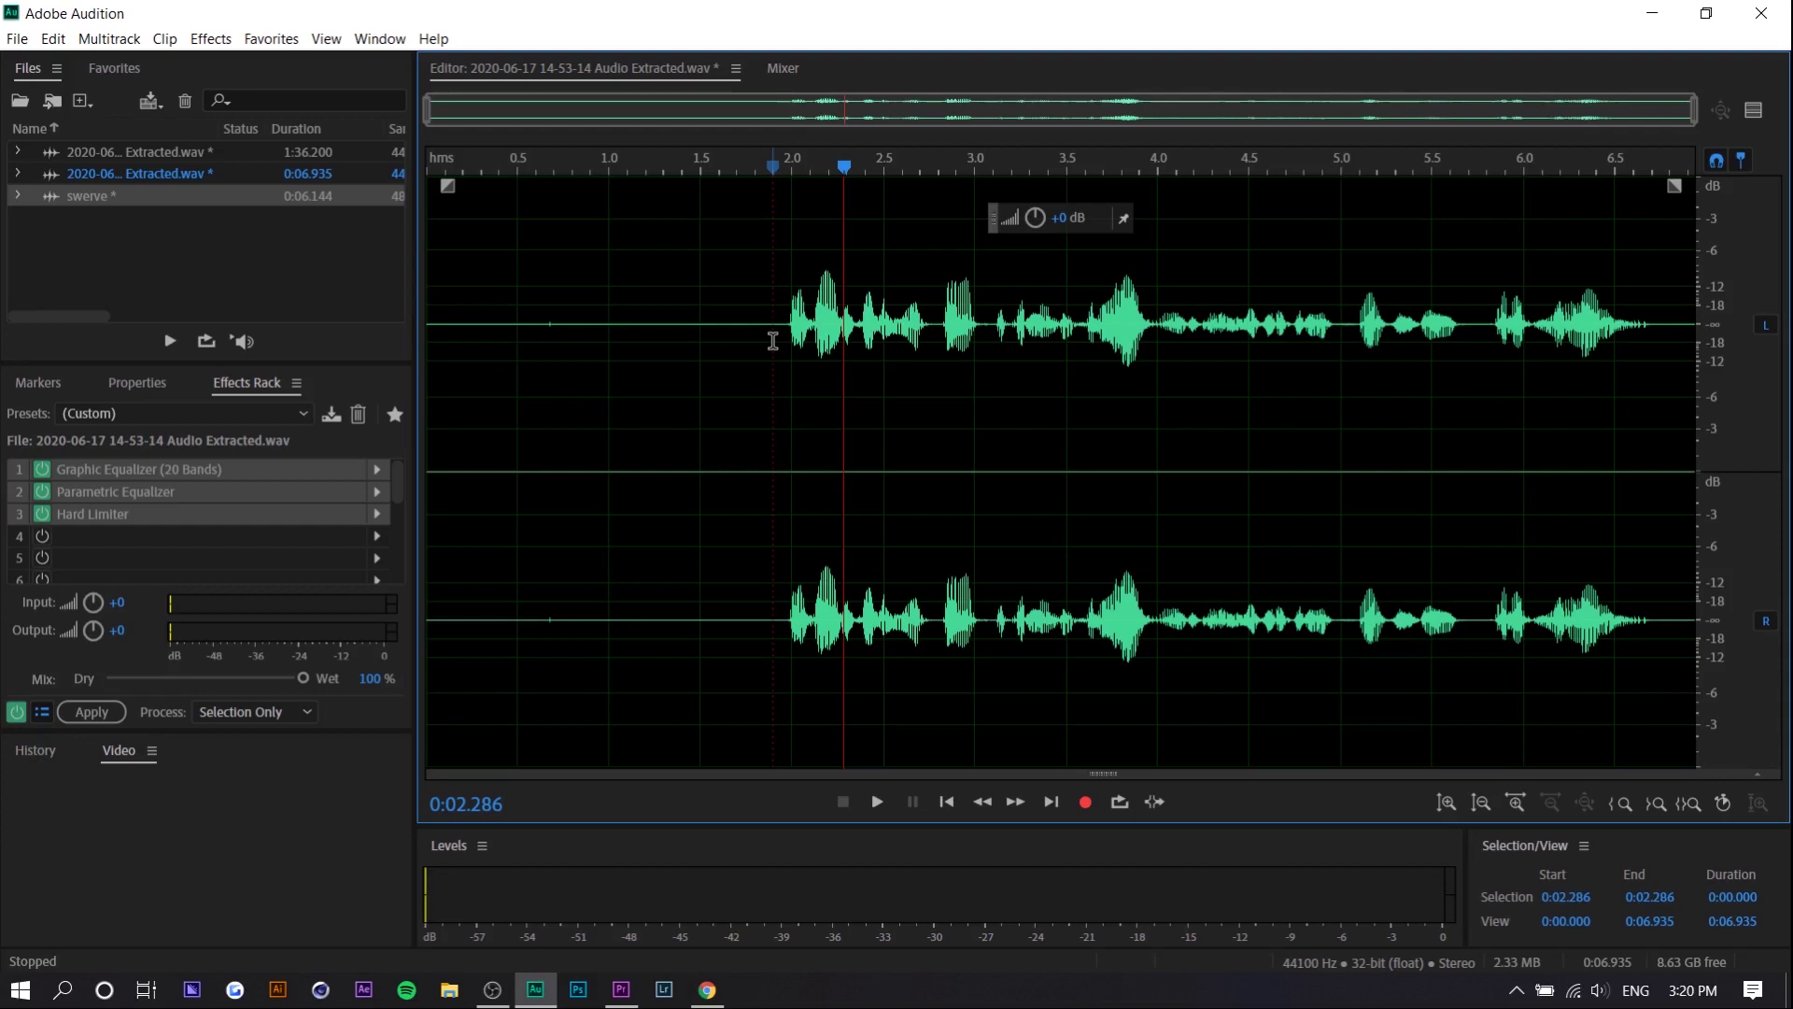
click(752, 346)
click(91, 712)
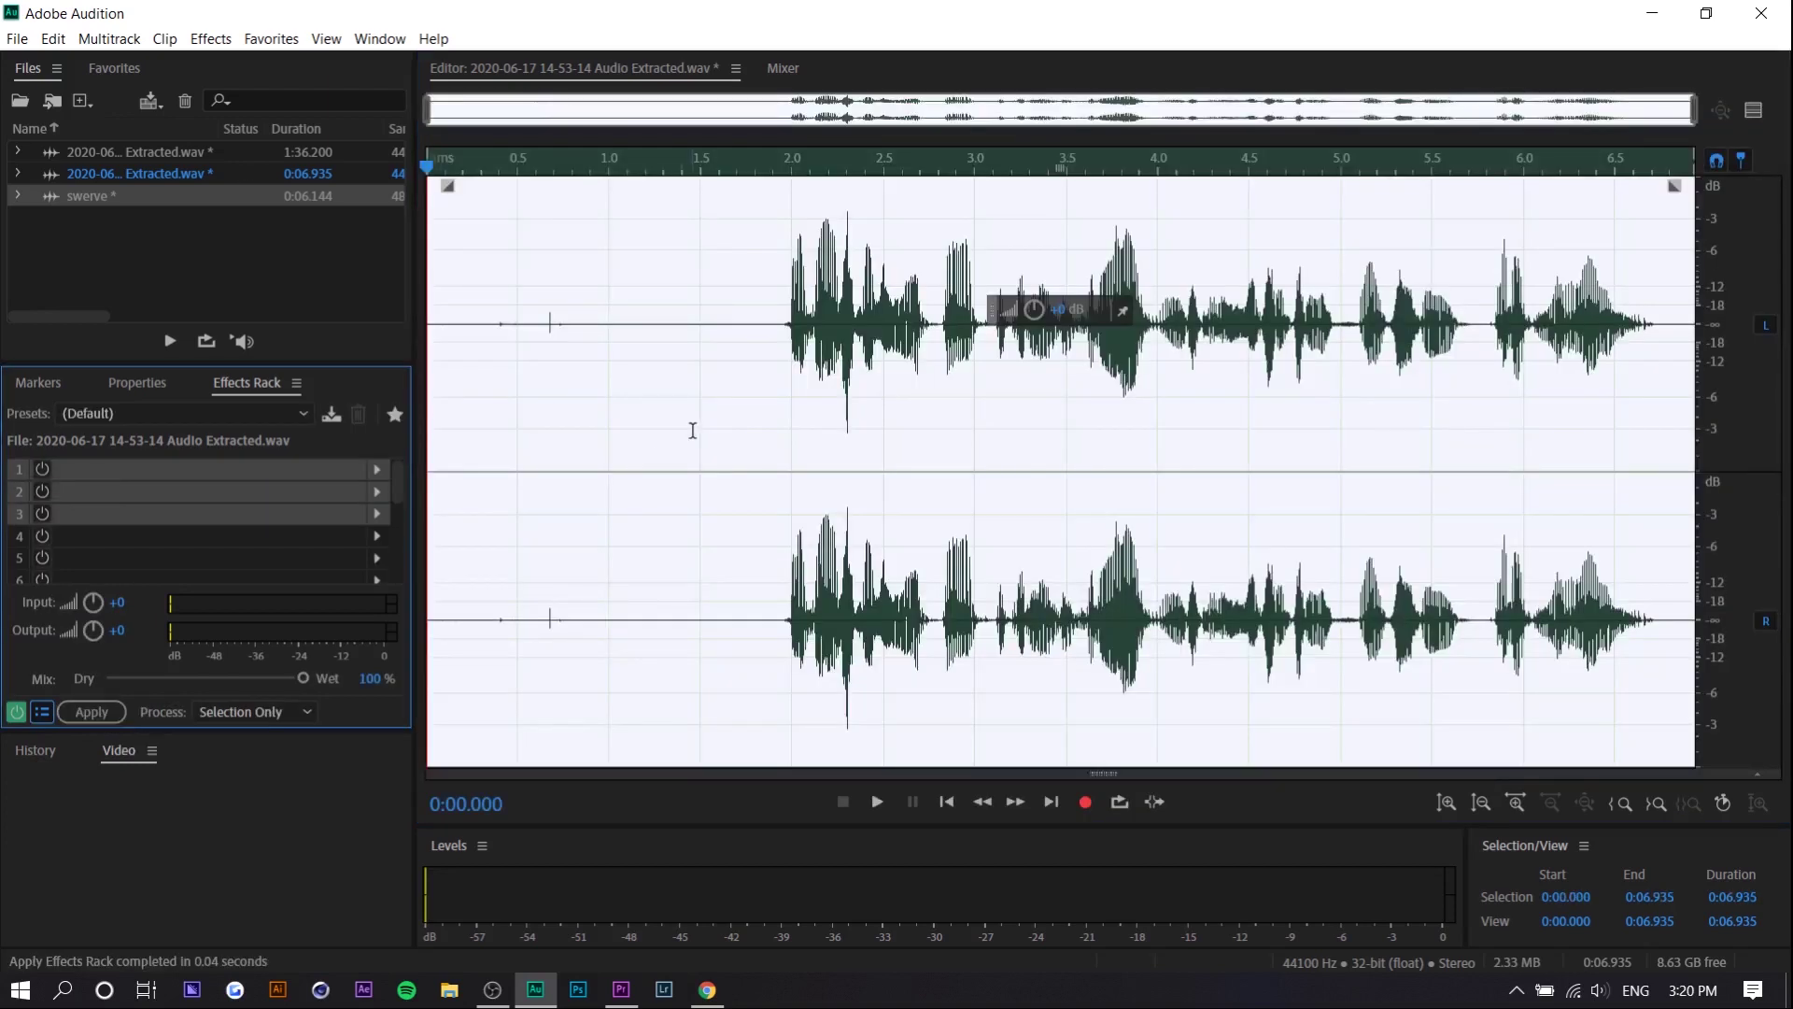
click(693, 430)
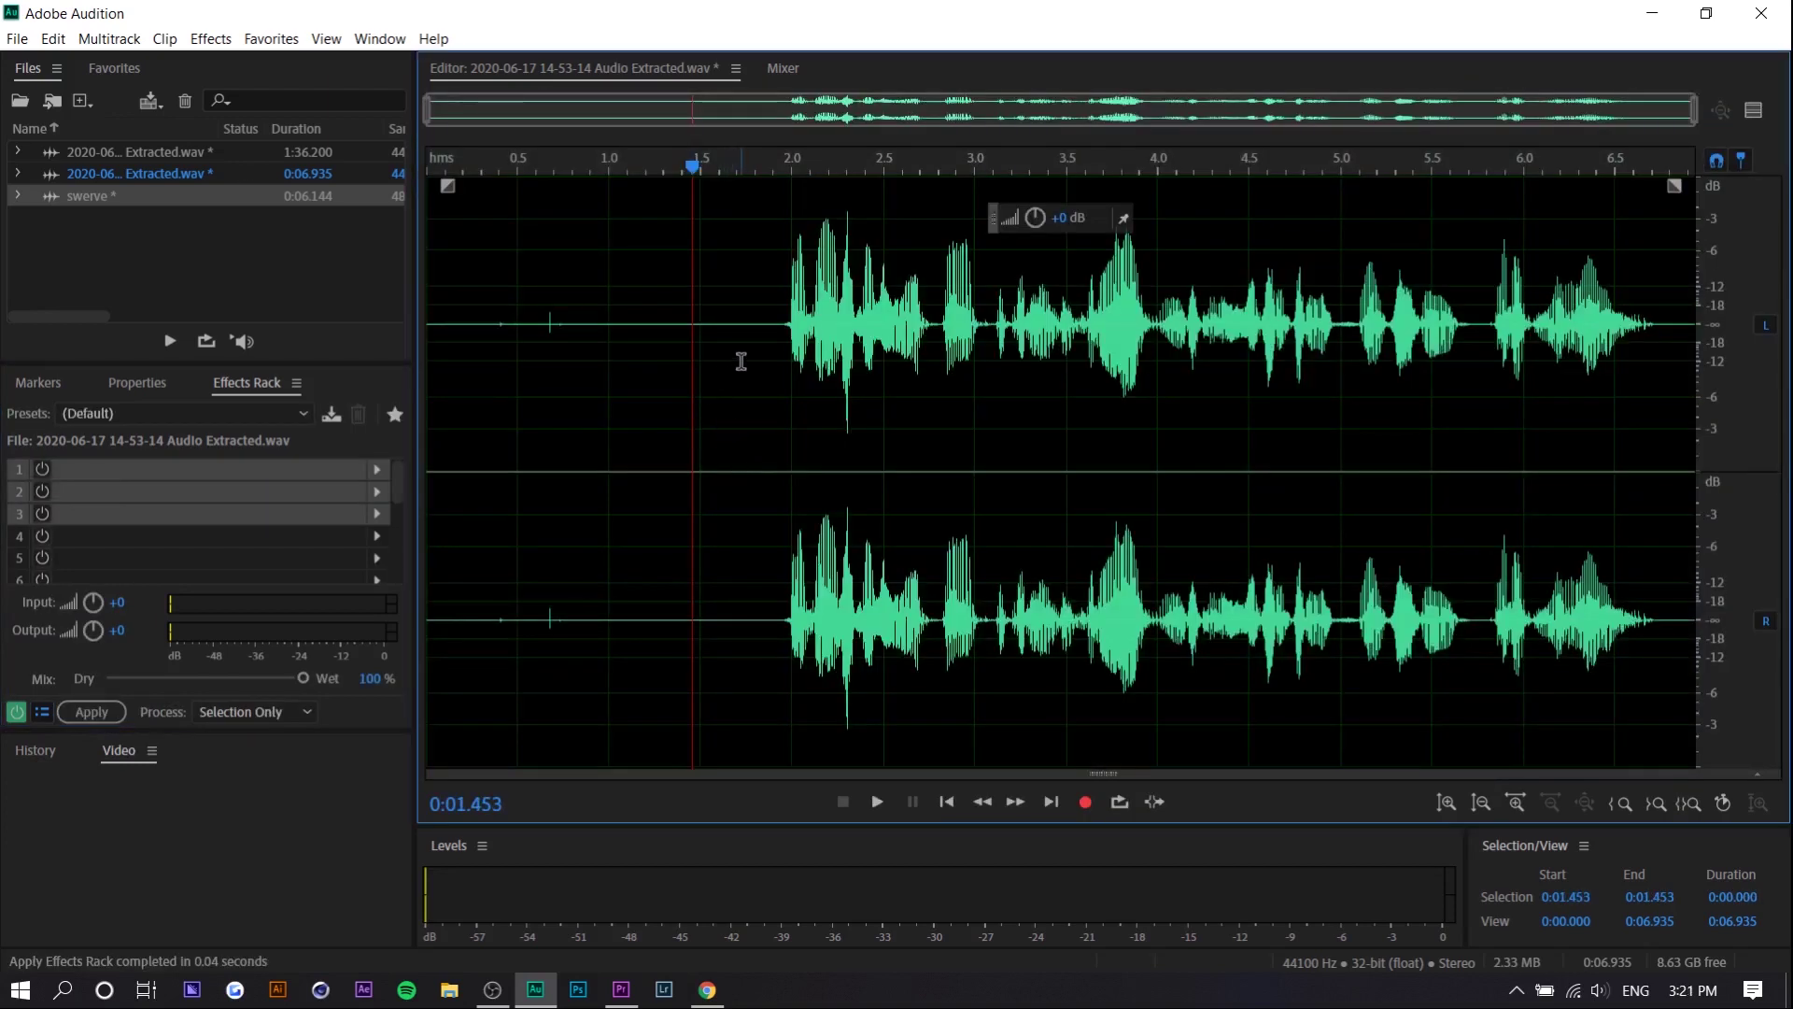
Select the silent stretch just before the speech, around 0:01.5.
drag(581, 332, 763, 365)
drag(763, 364, 646, 397)
click(883, 403)
drag(563, 324, 536, 332)
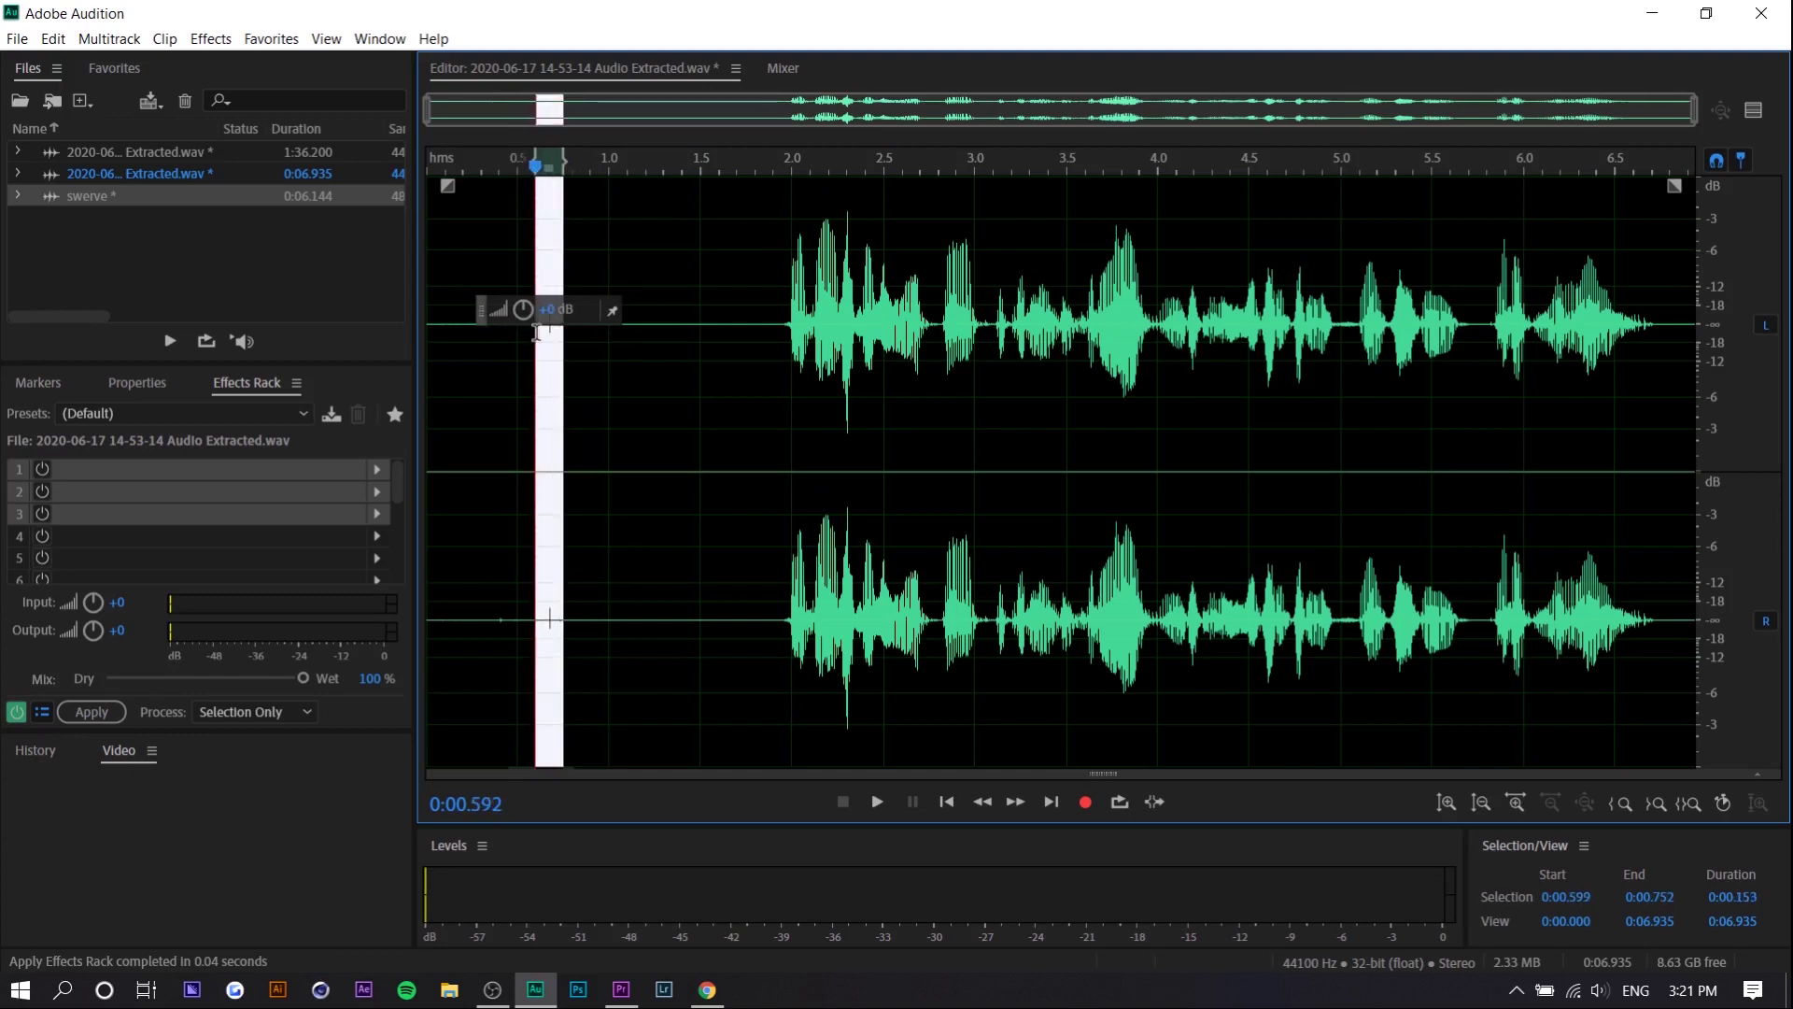
click(740, 327)
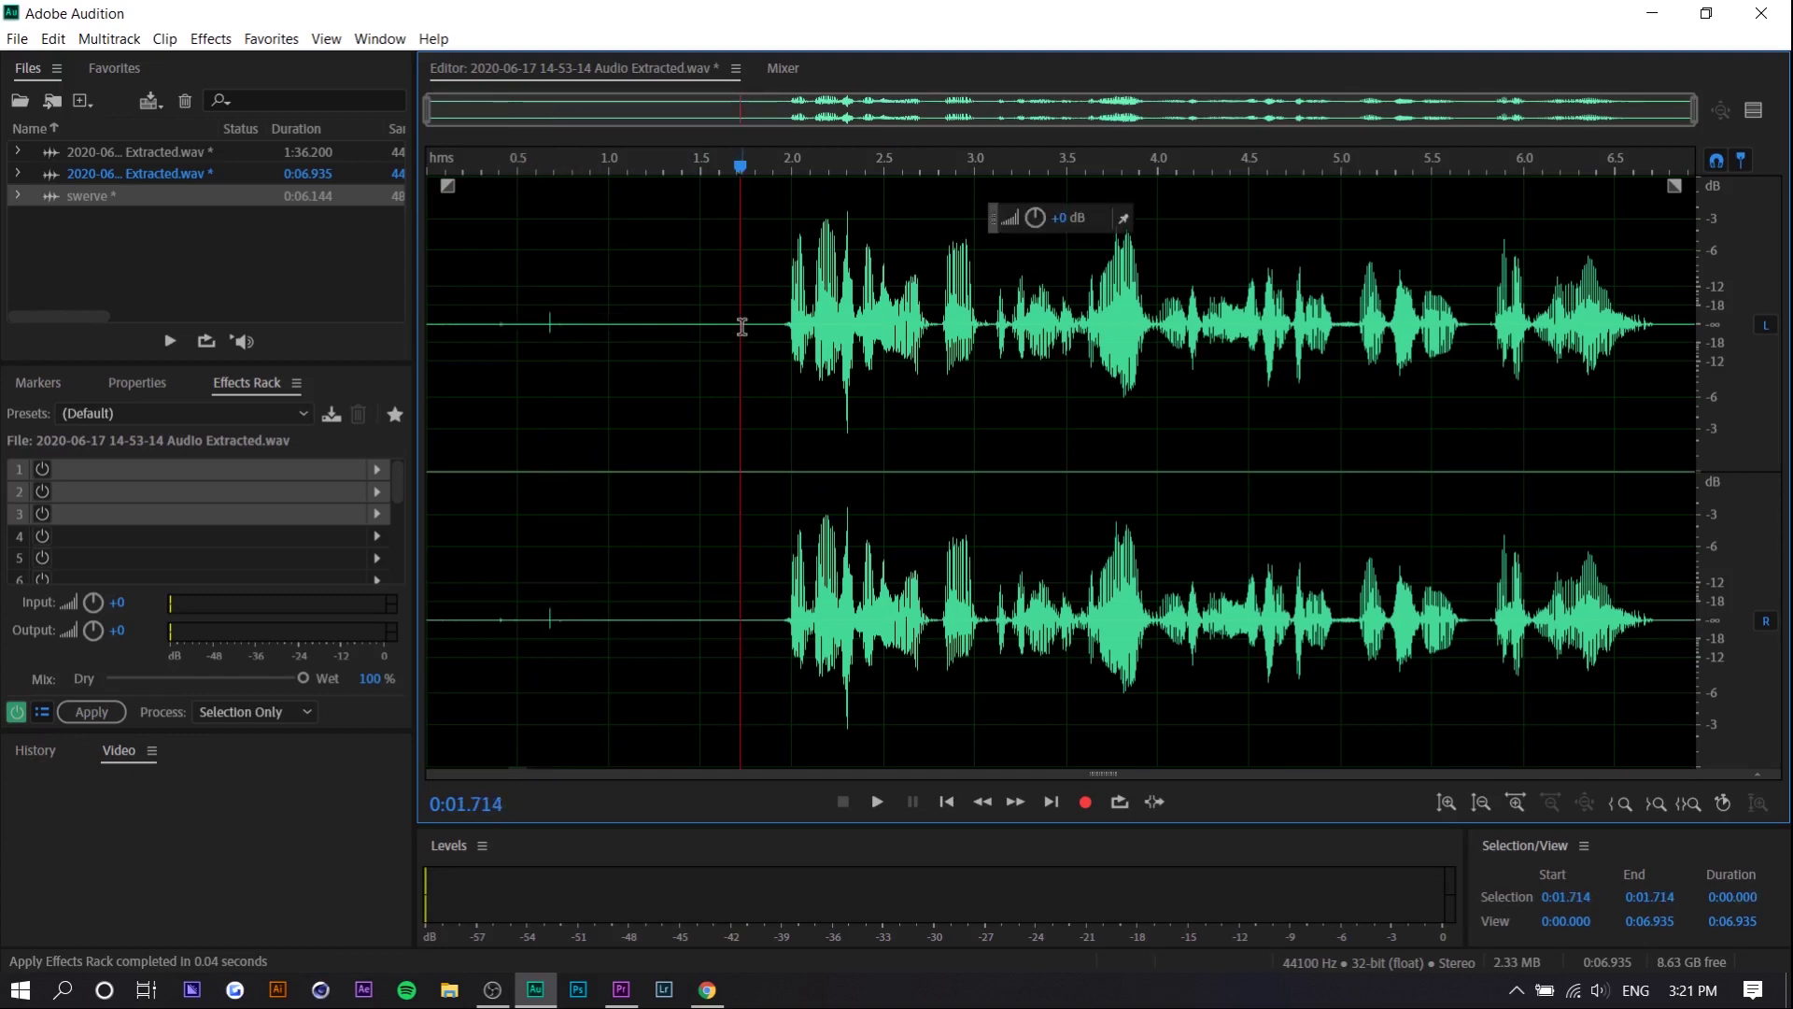
drag(742, 327, 700, 378)
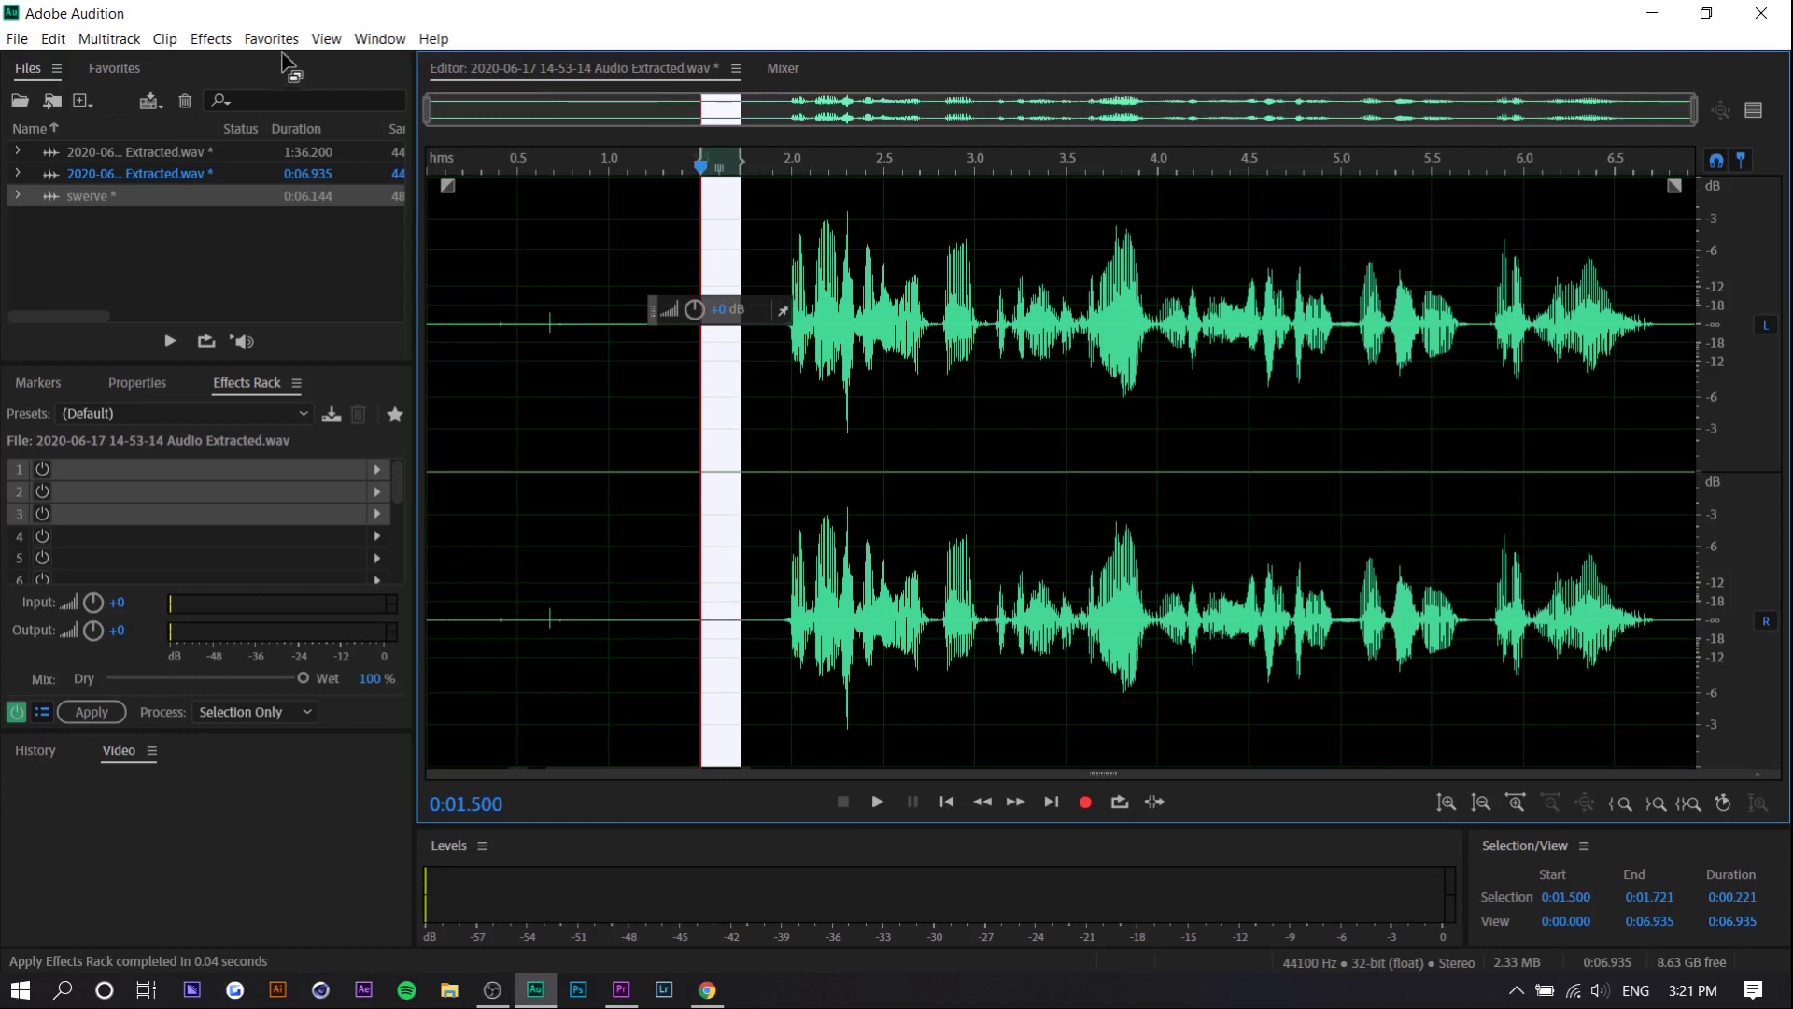
Capture a noise print from the selected silence via Noise Reduction / Restoration.
click(210, 38)
mouse_move(373, 397)
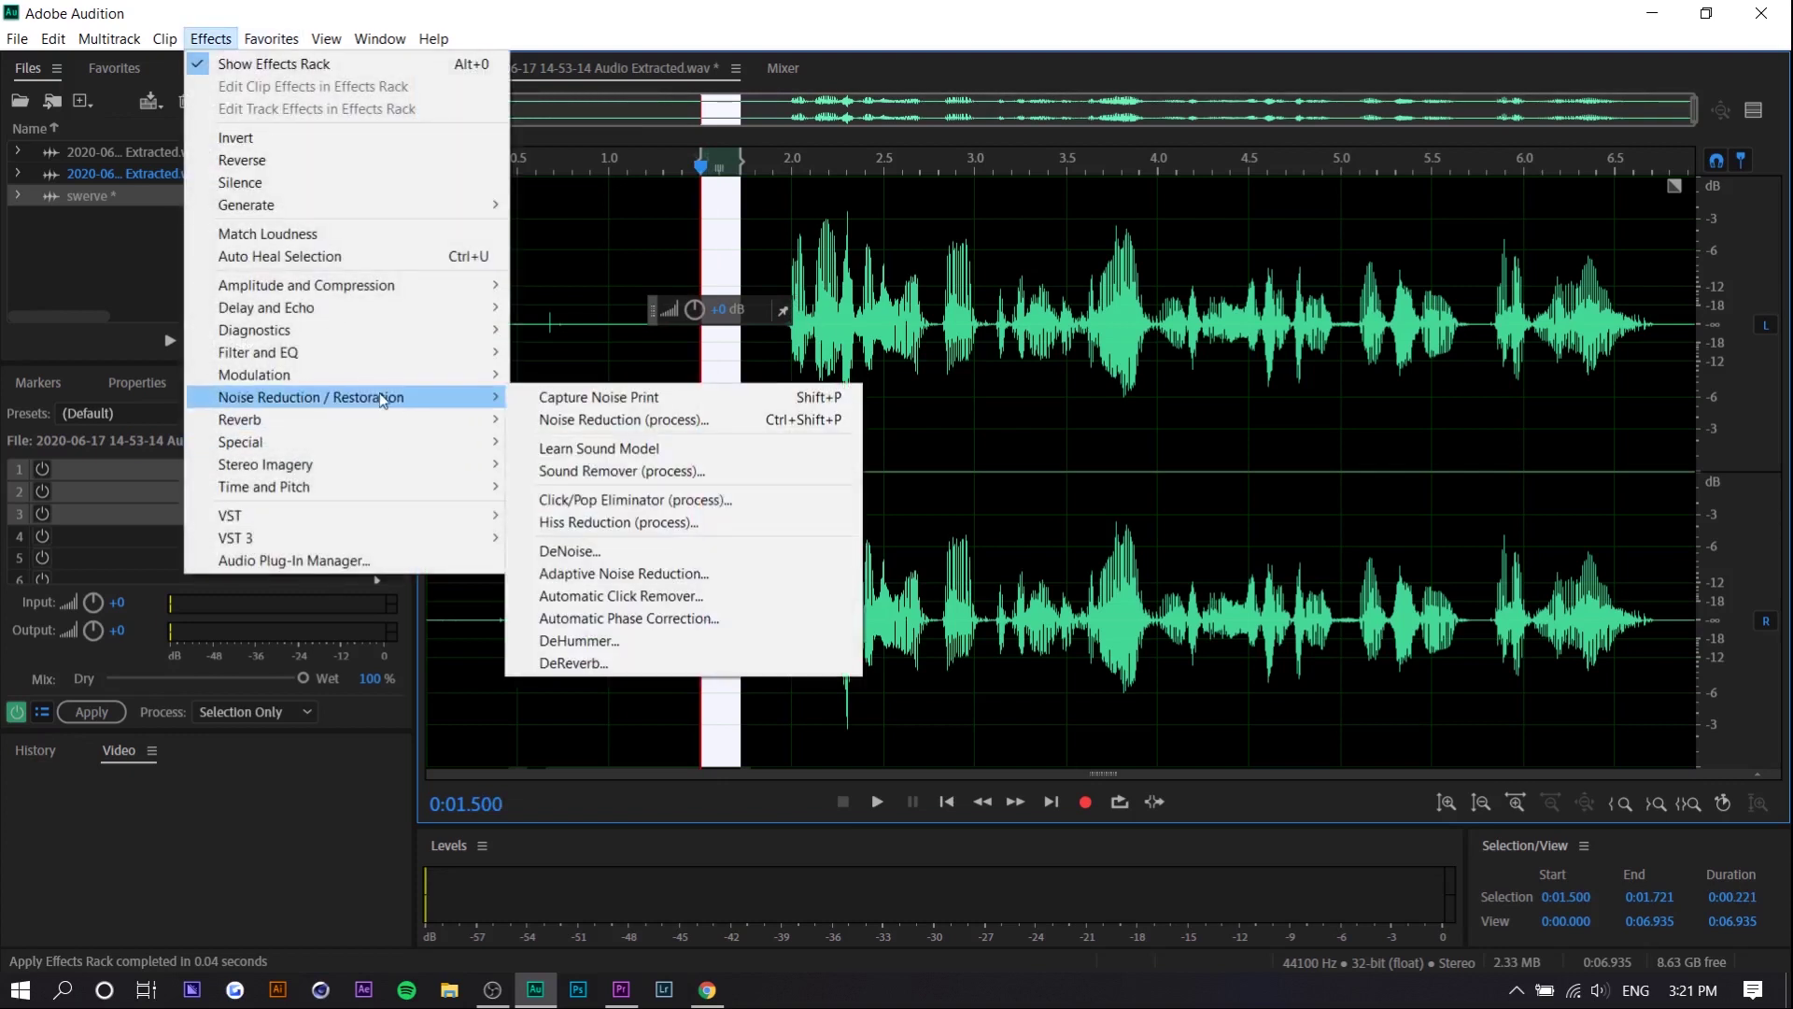
click(538, 400)
click(625, 385)
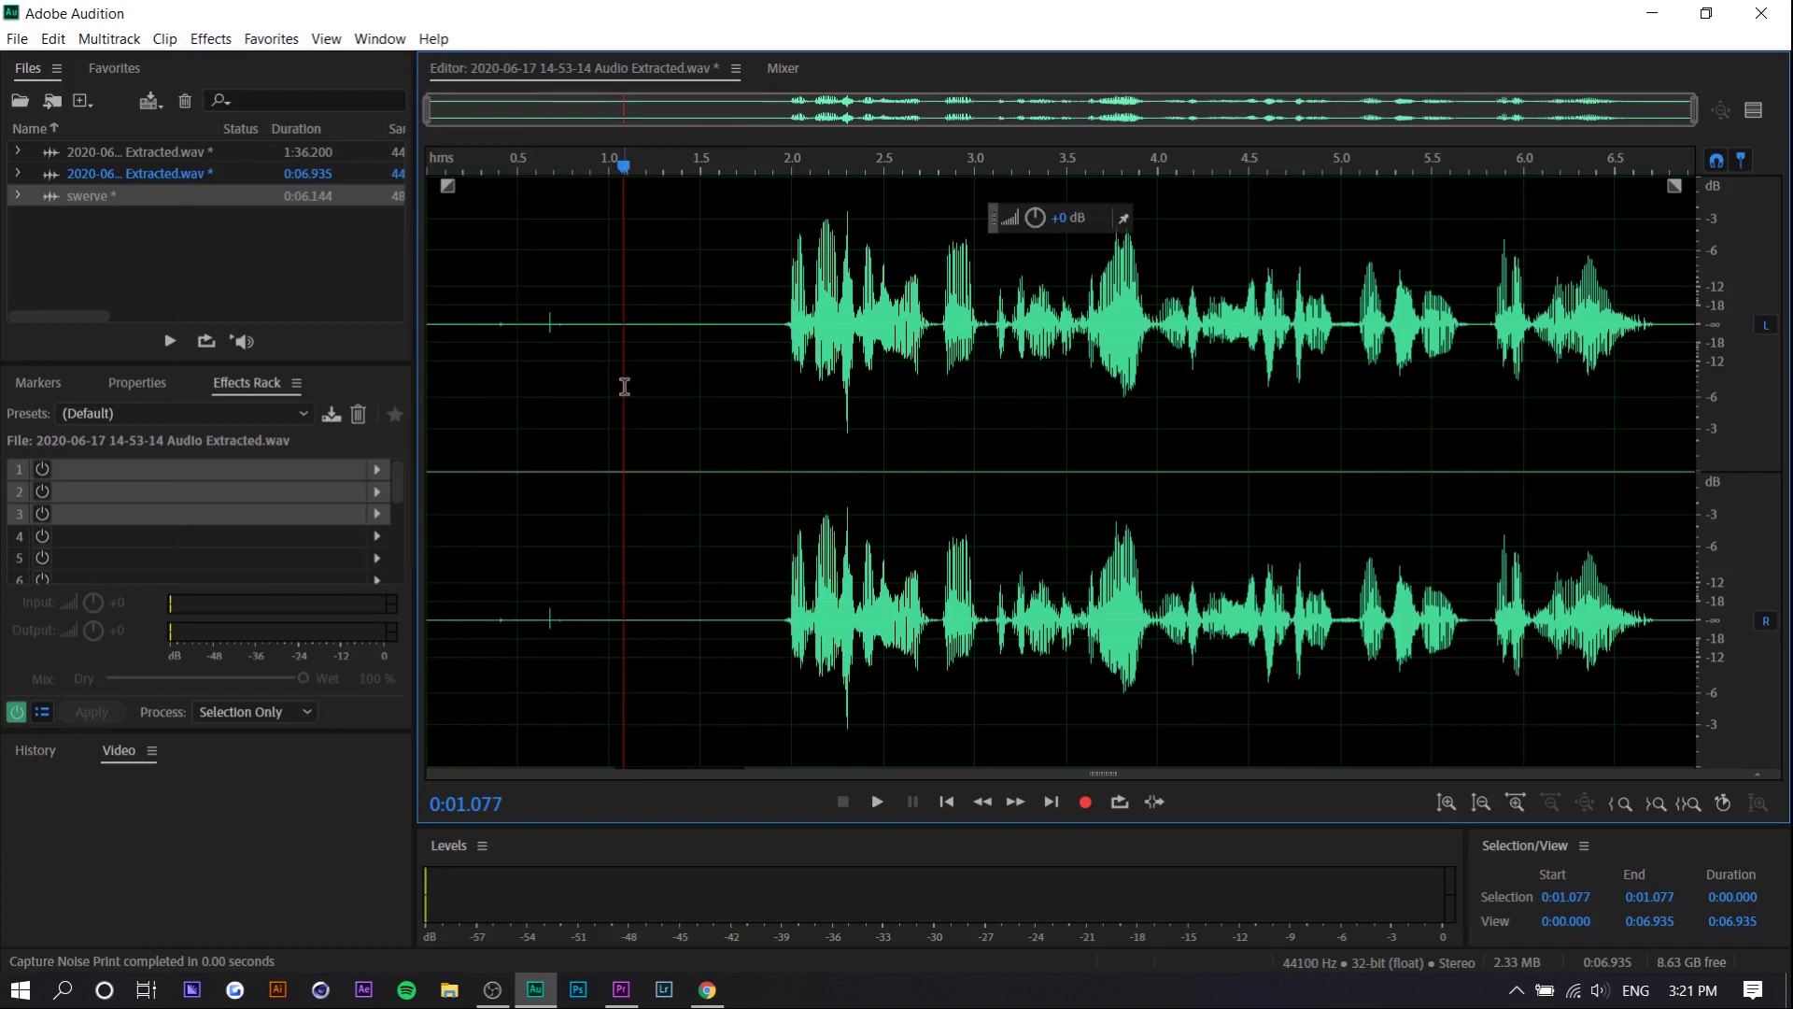
Apply Noise Reduction (process) with the Audio preset to the entire voice clip.
click(212, 39)
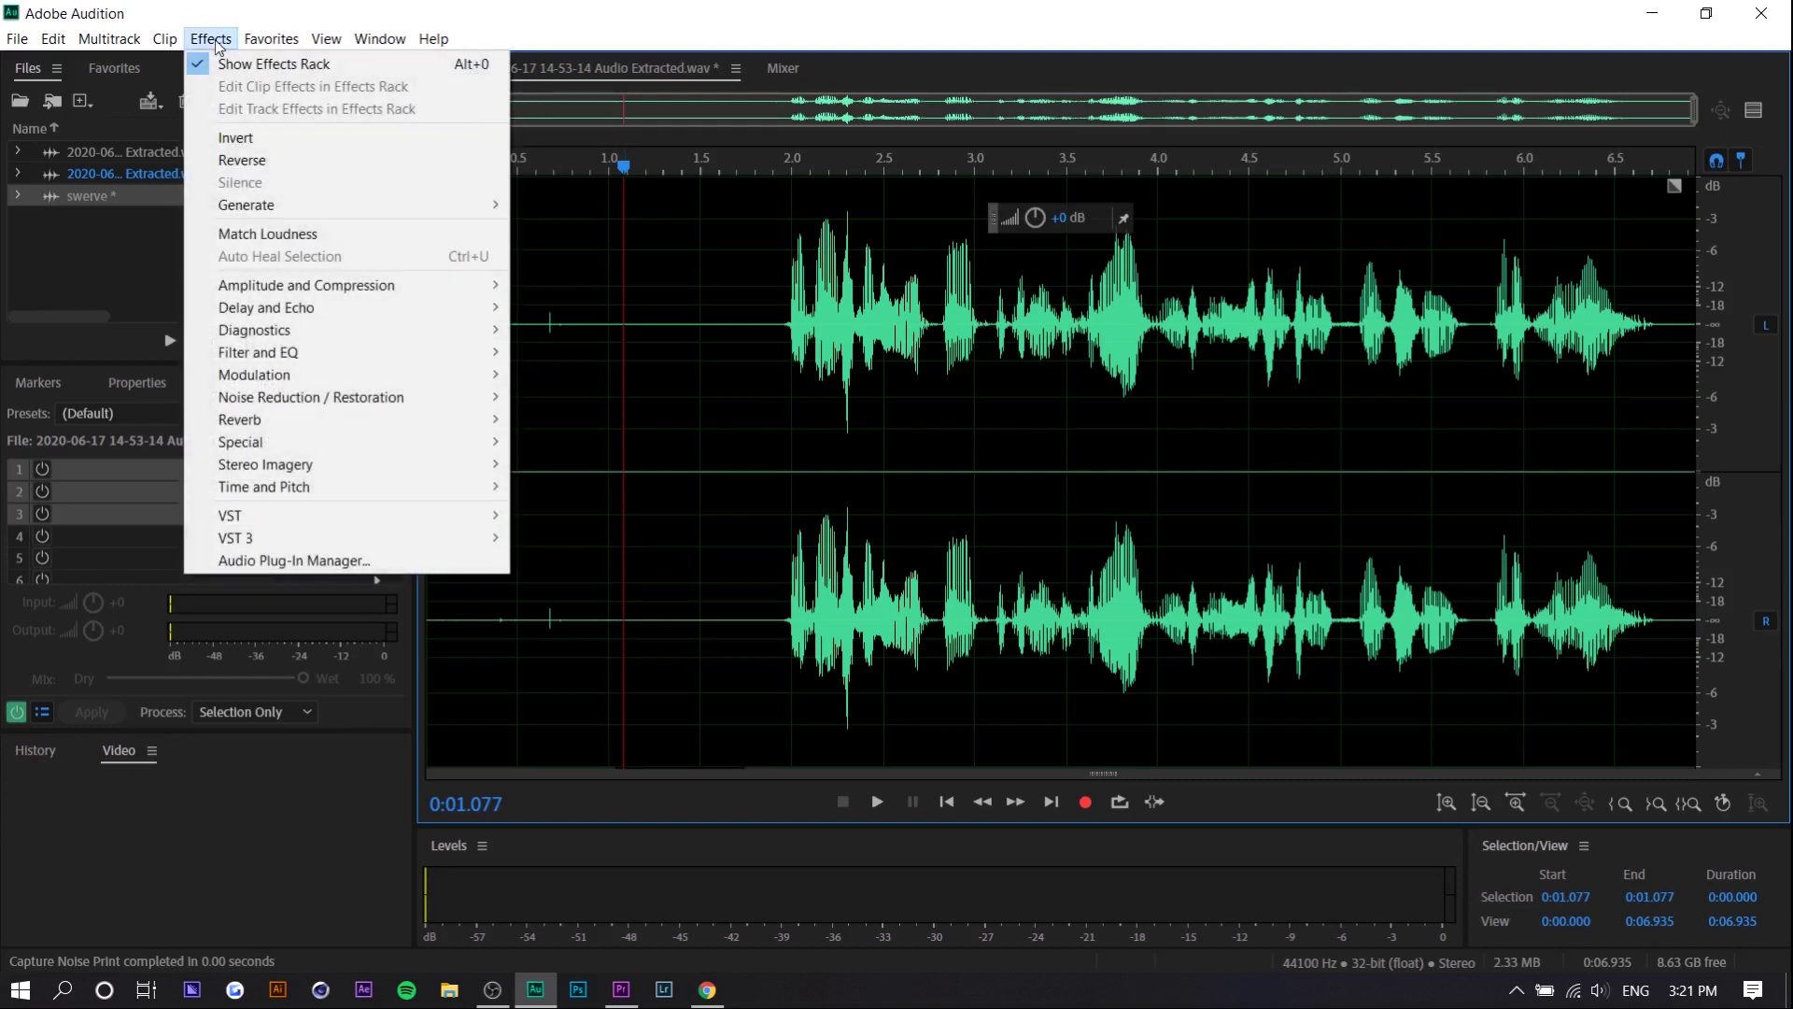
mouse_move(333, 399)
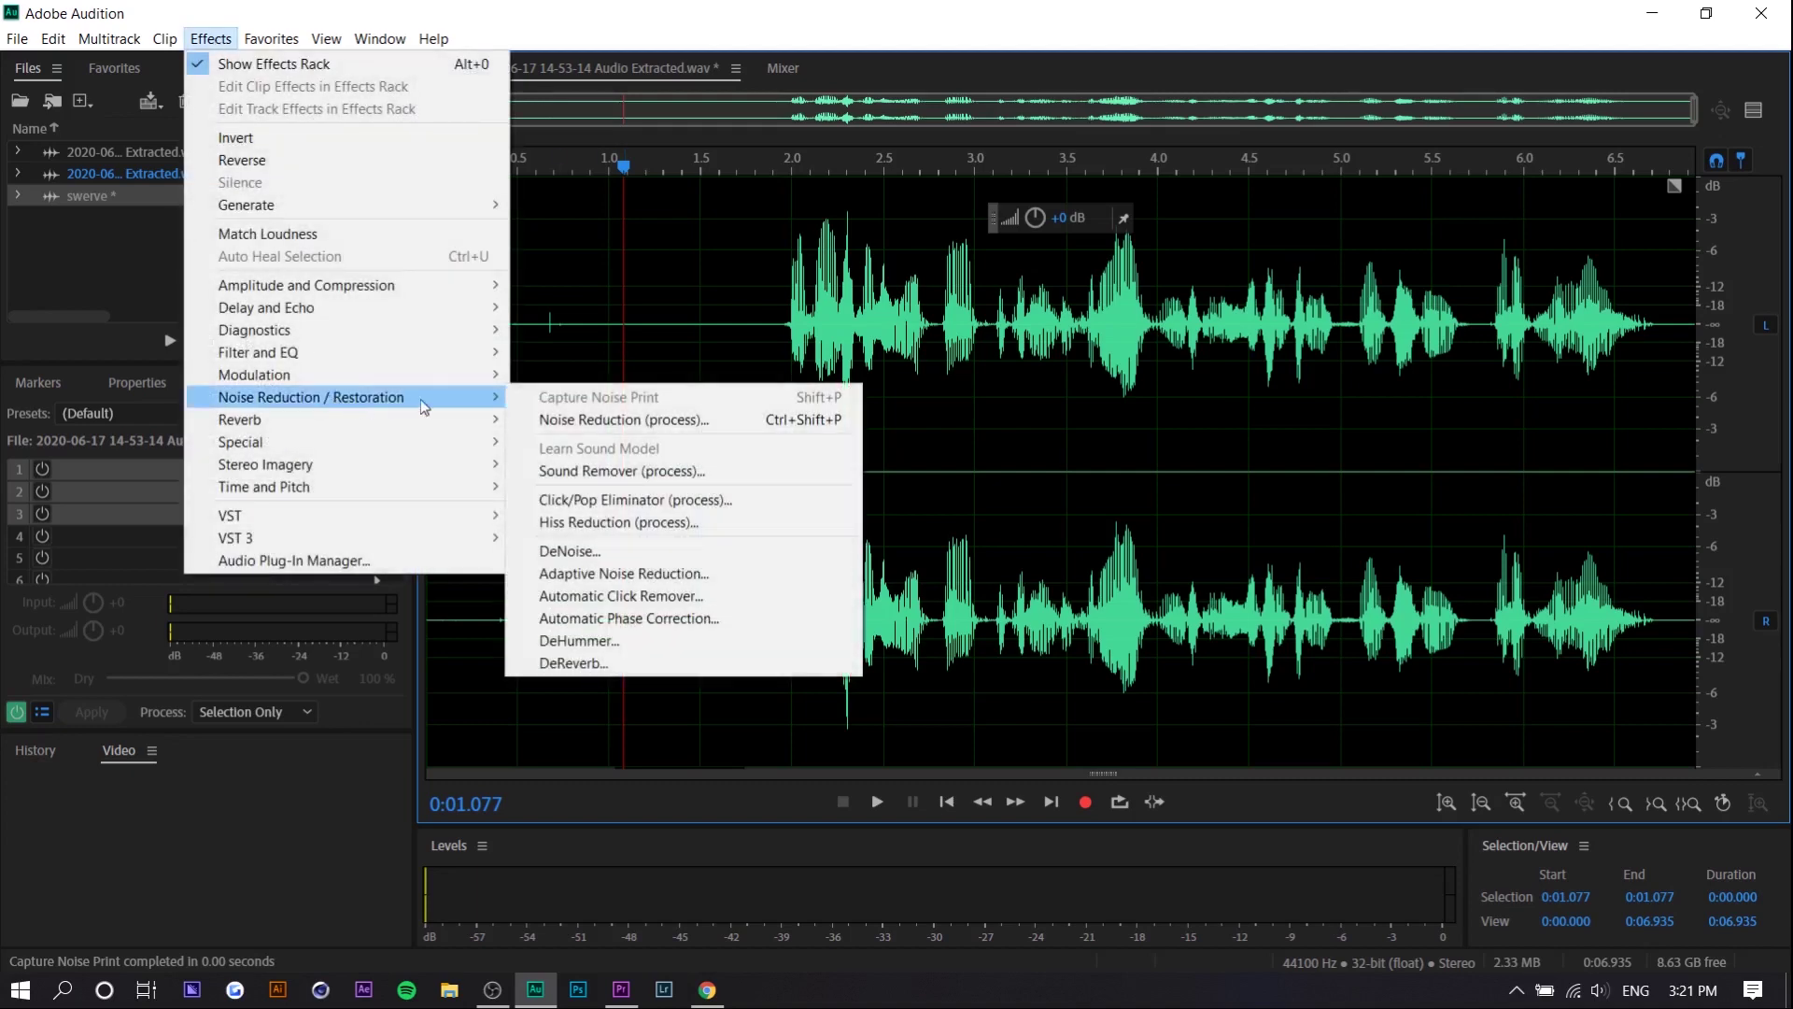
click(564, 421)
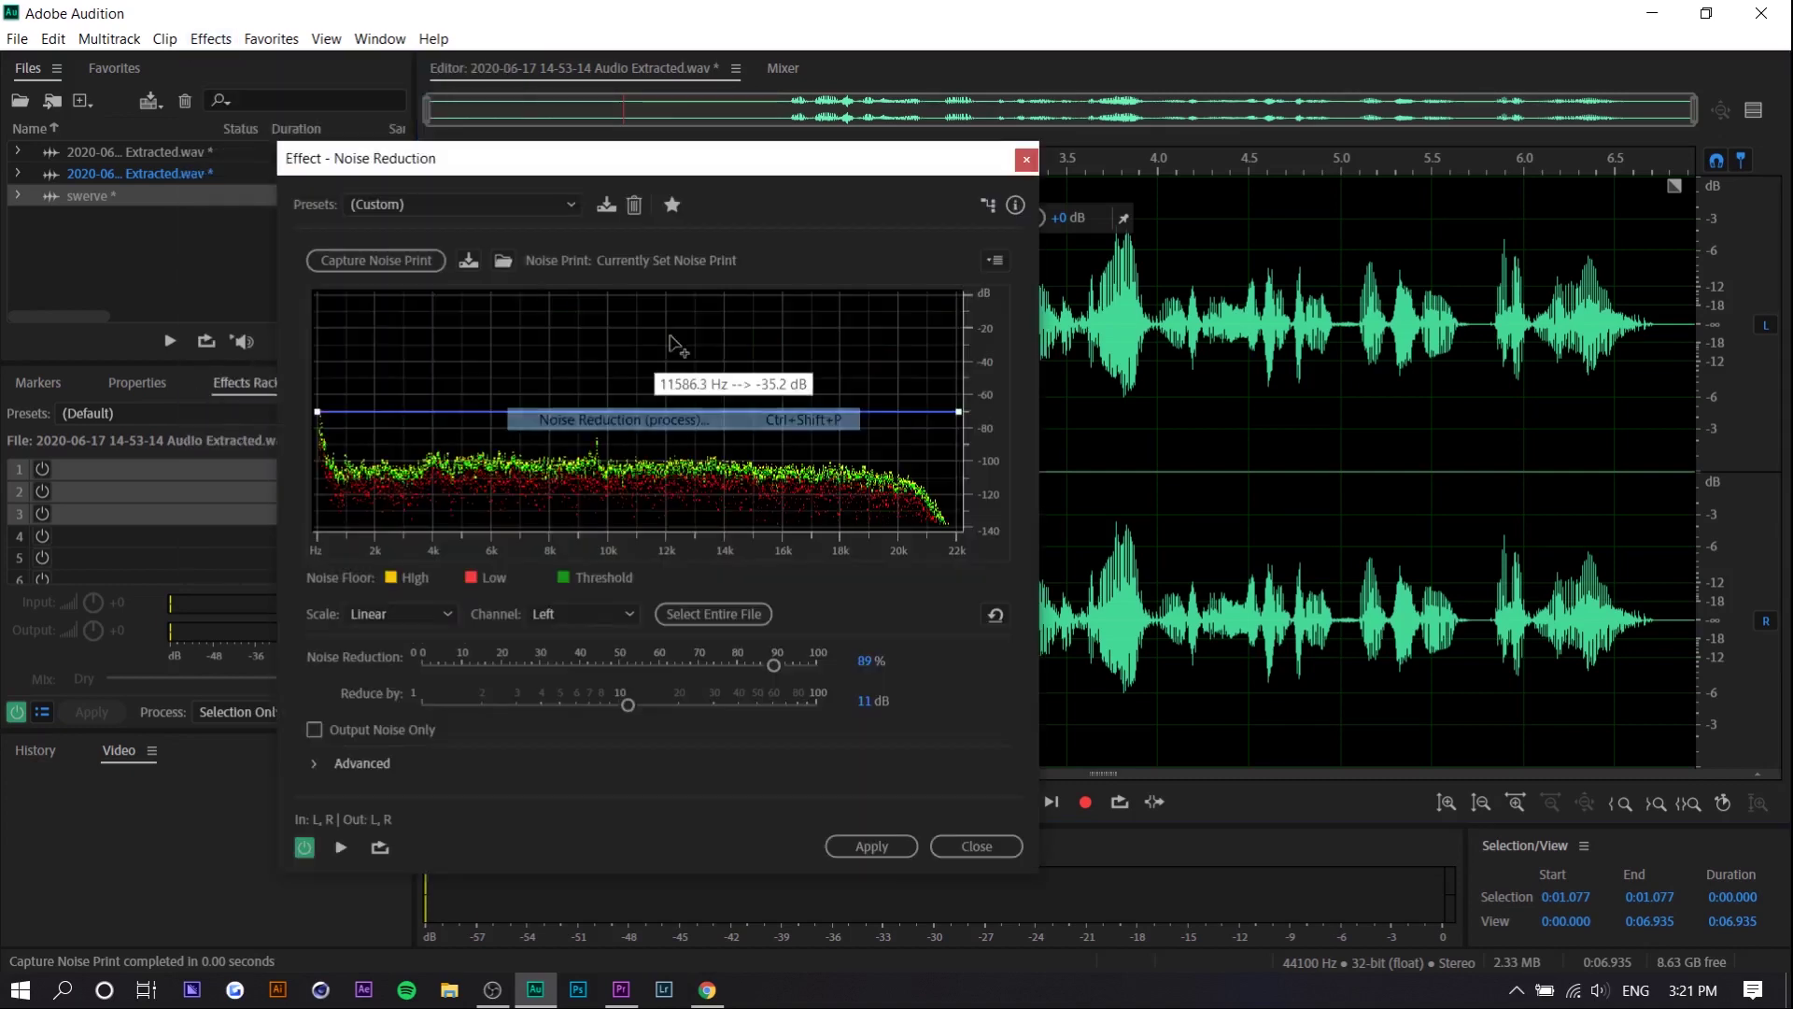
click(468, 206)
click(397, 253)
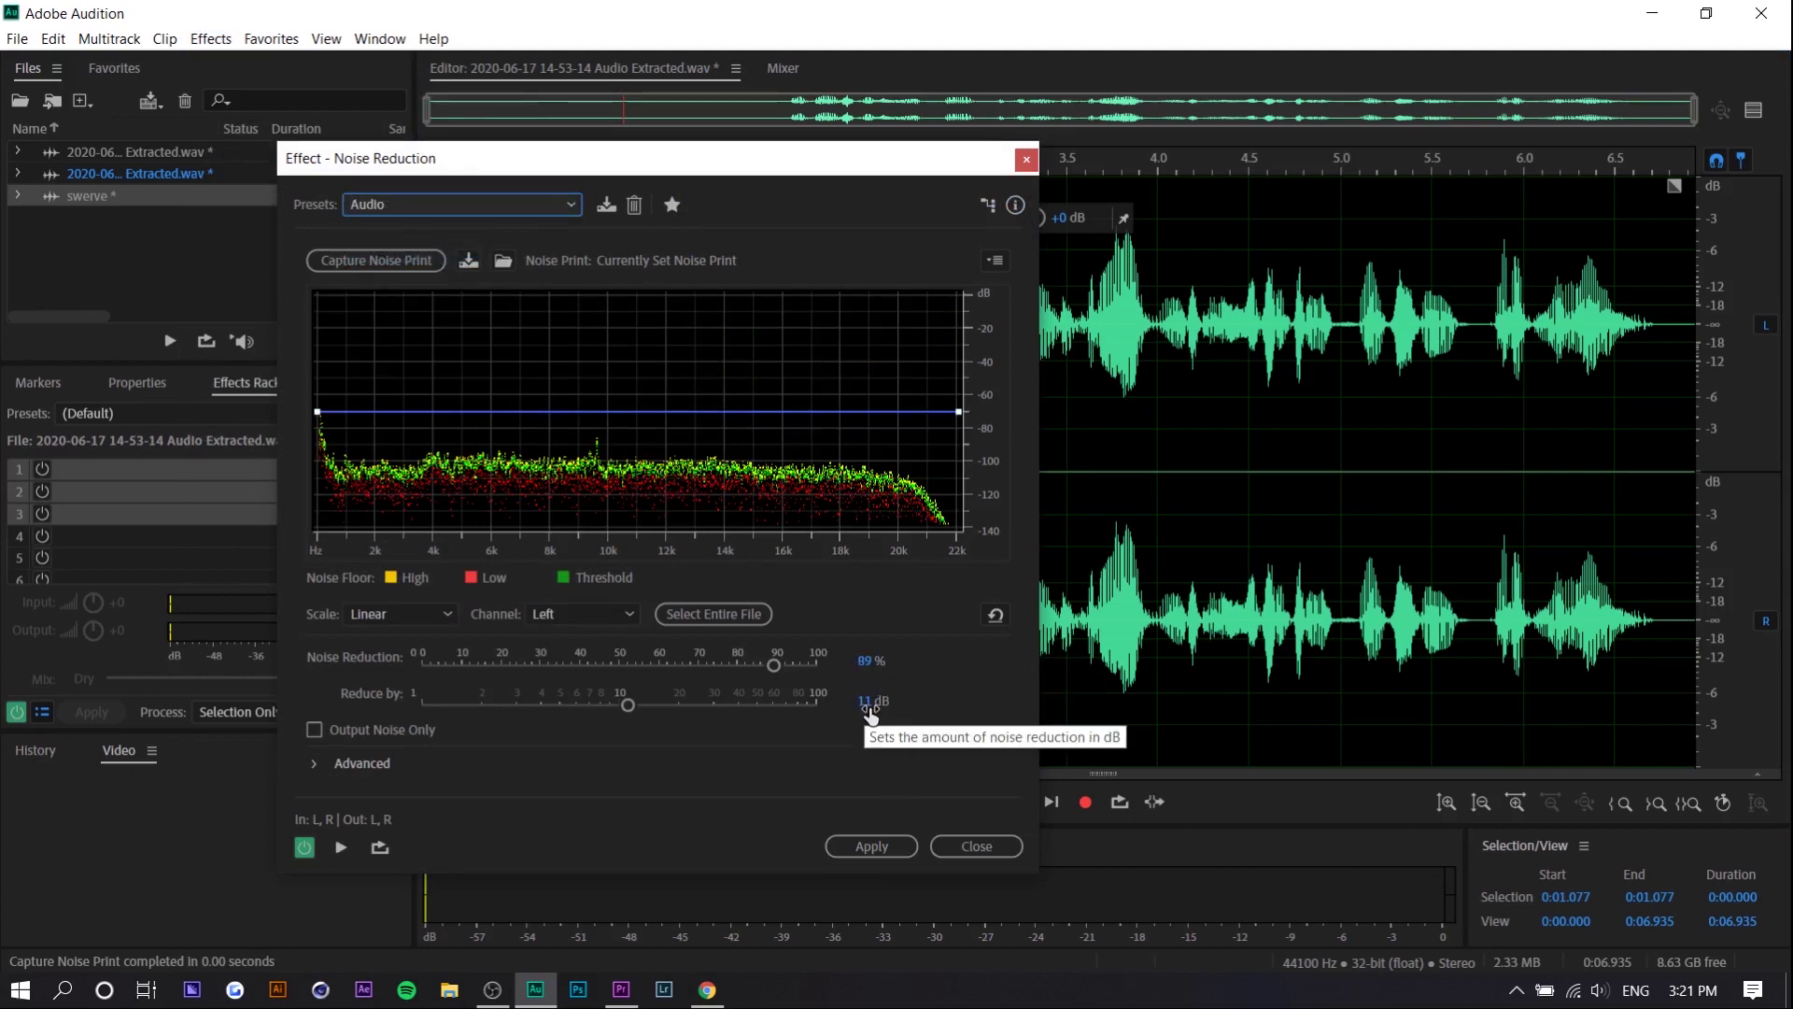
click(872, 846)
click(782, 464)
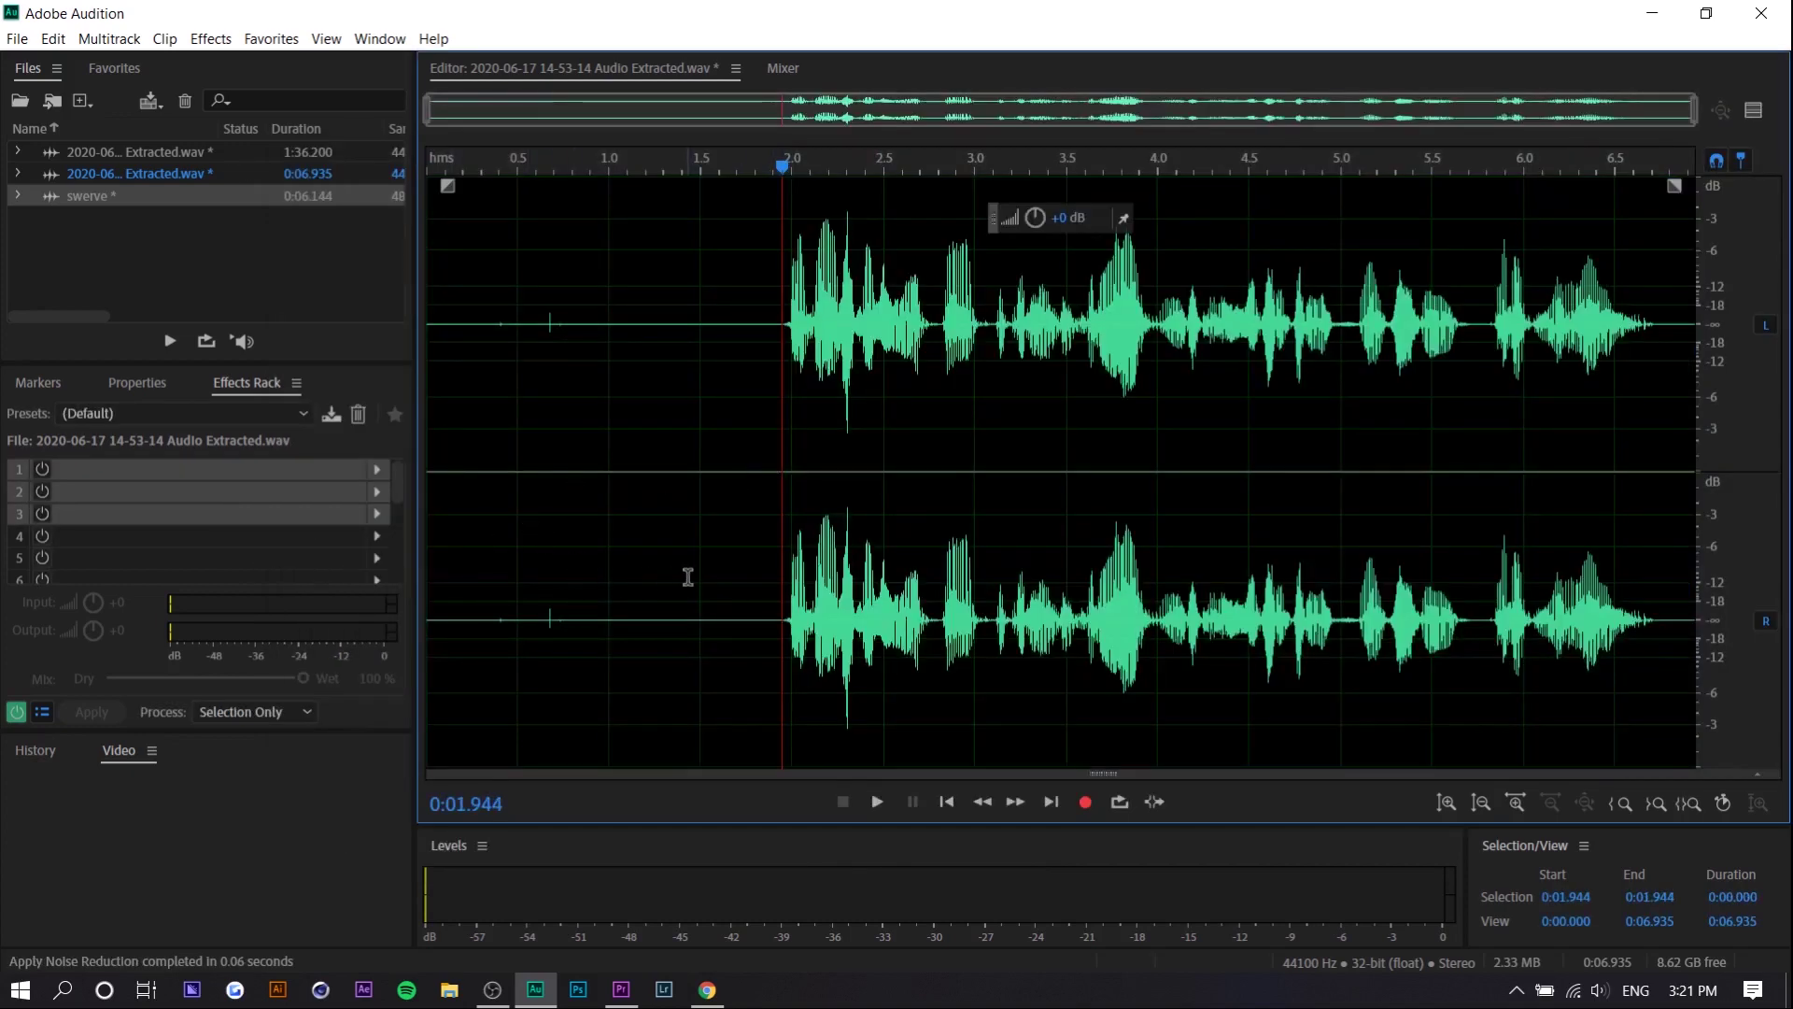
Delete the silent 0:00.000–0:01.791 lead-in, leaving a 0:05.144 clip, then switch to Premiere Pro.
key(space)
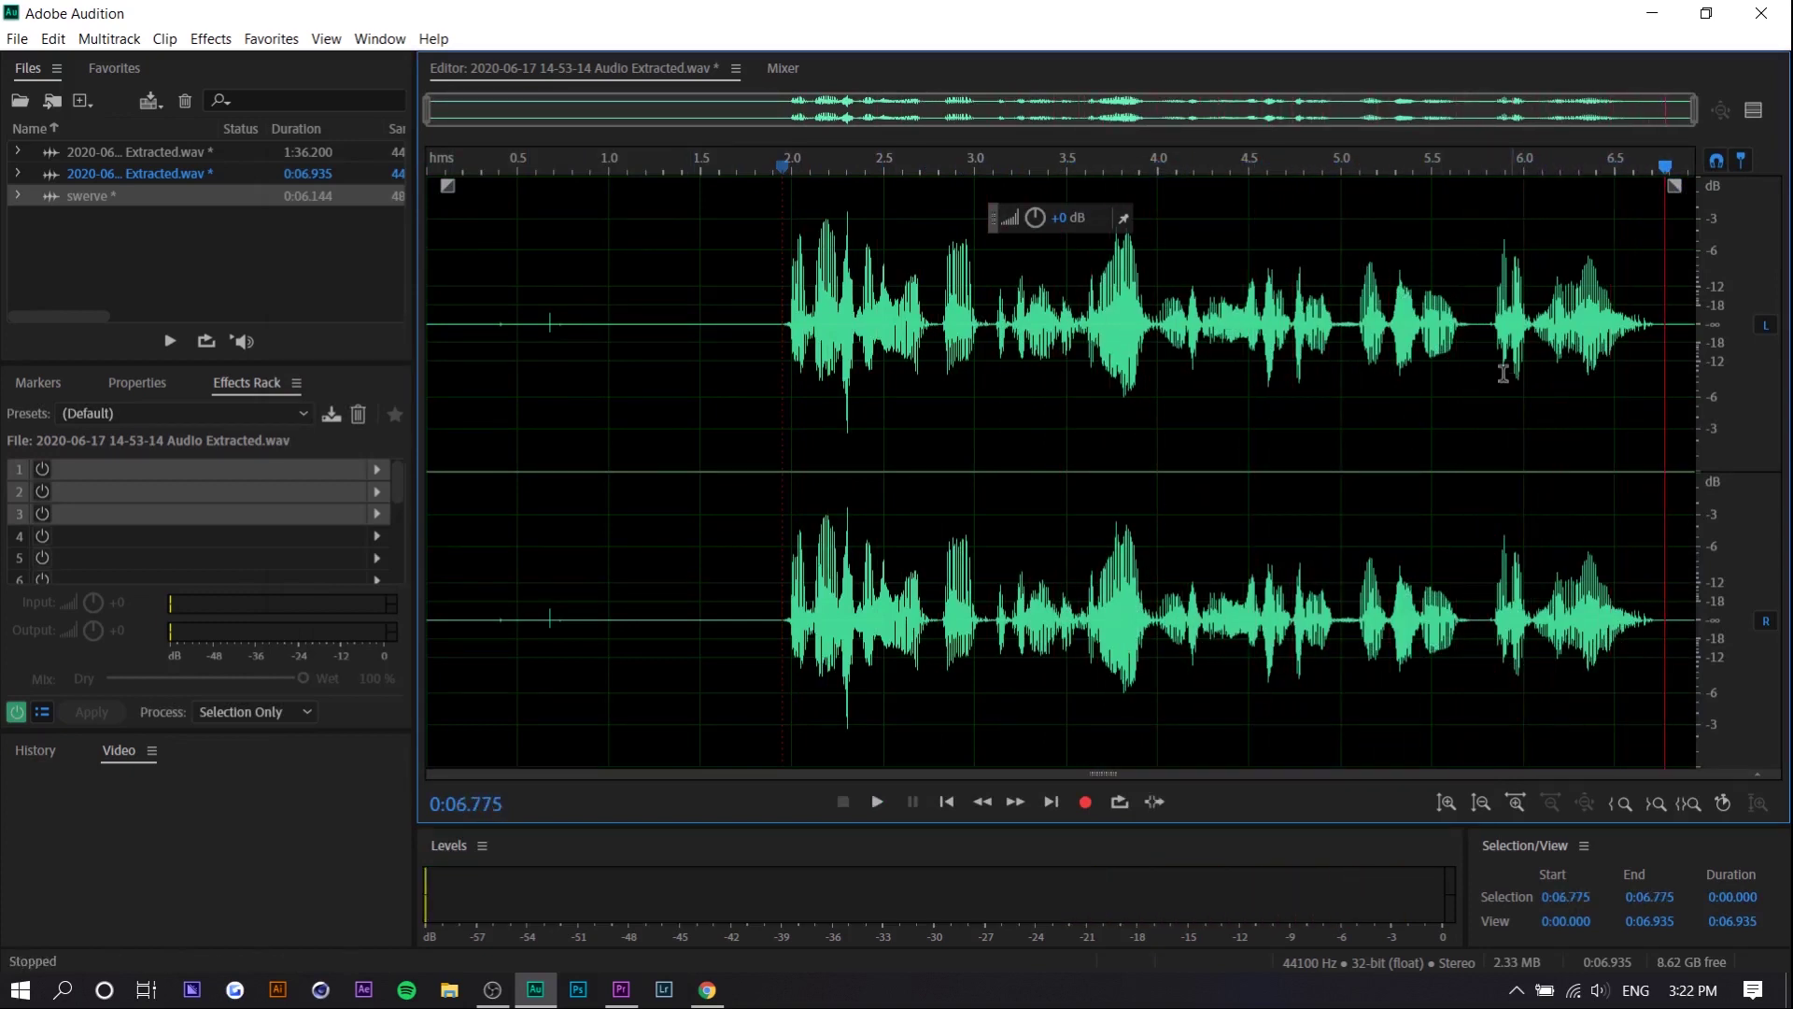
drag(752, 312, 14, 235)
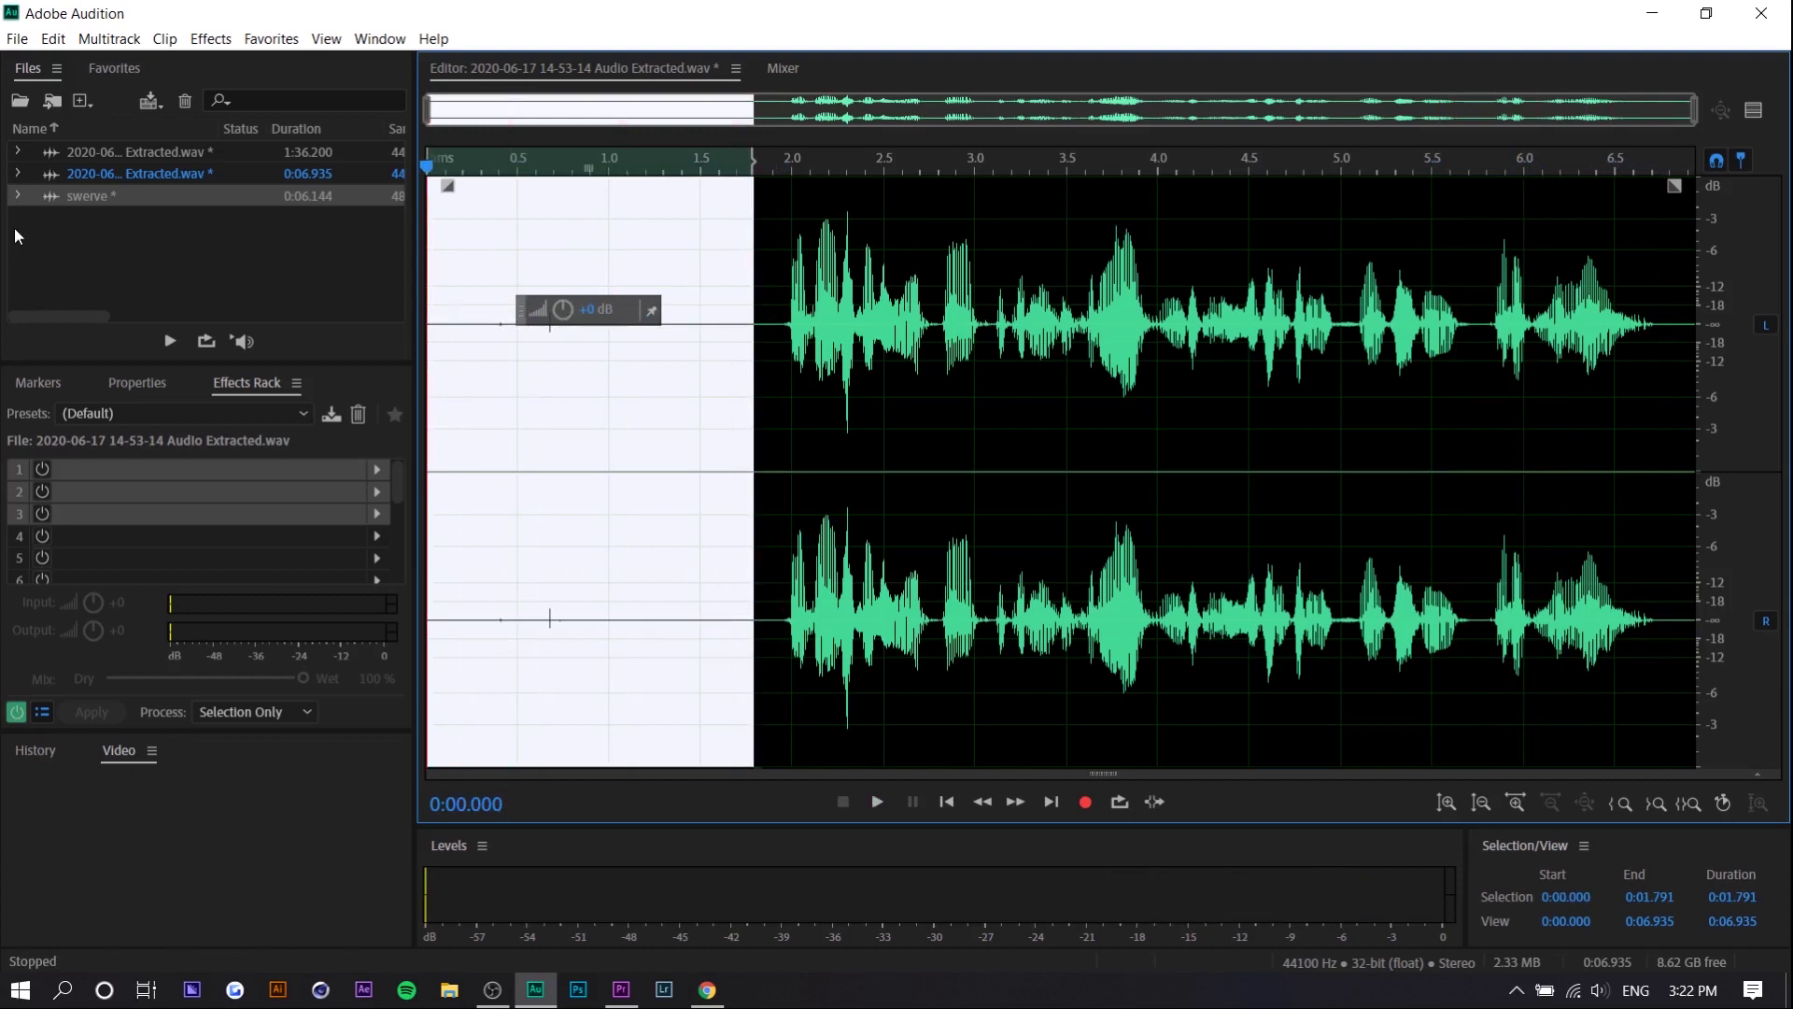
key(Delete)
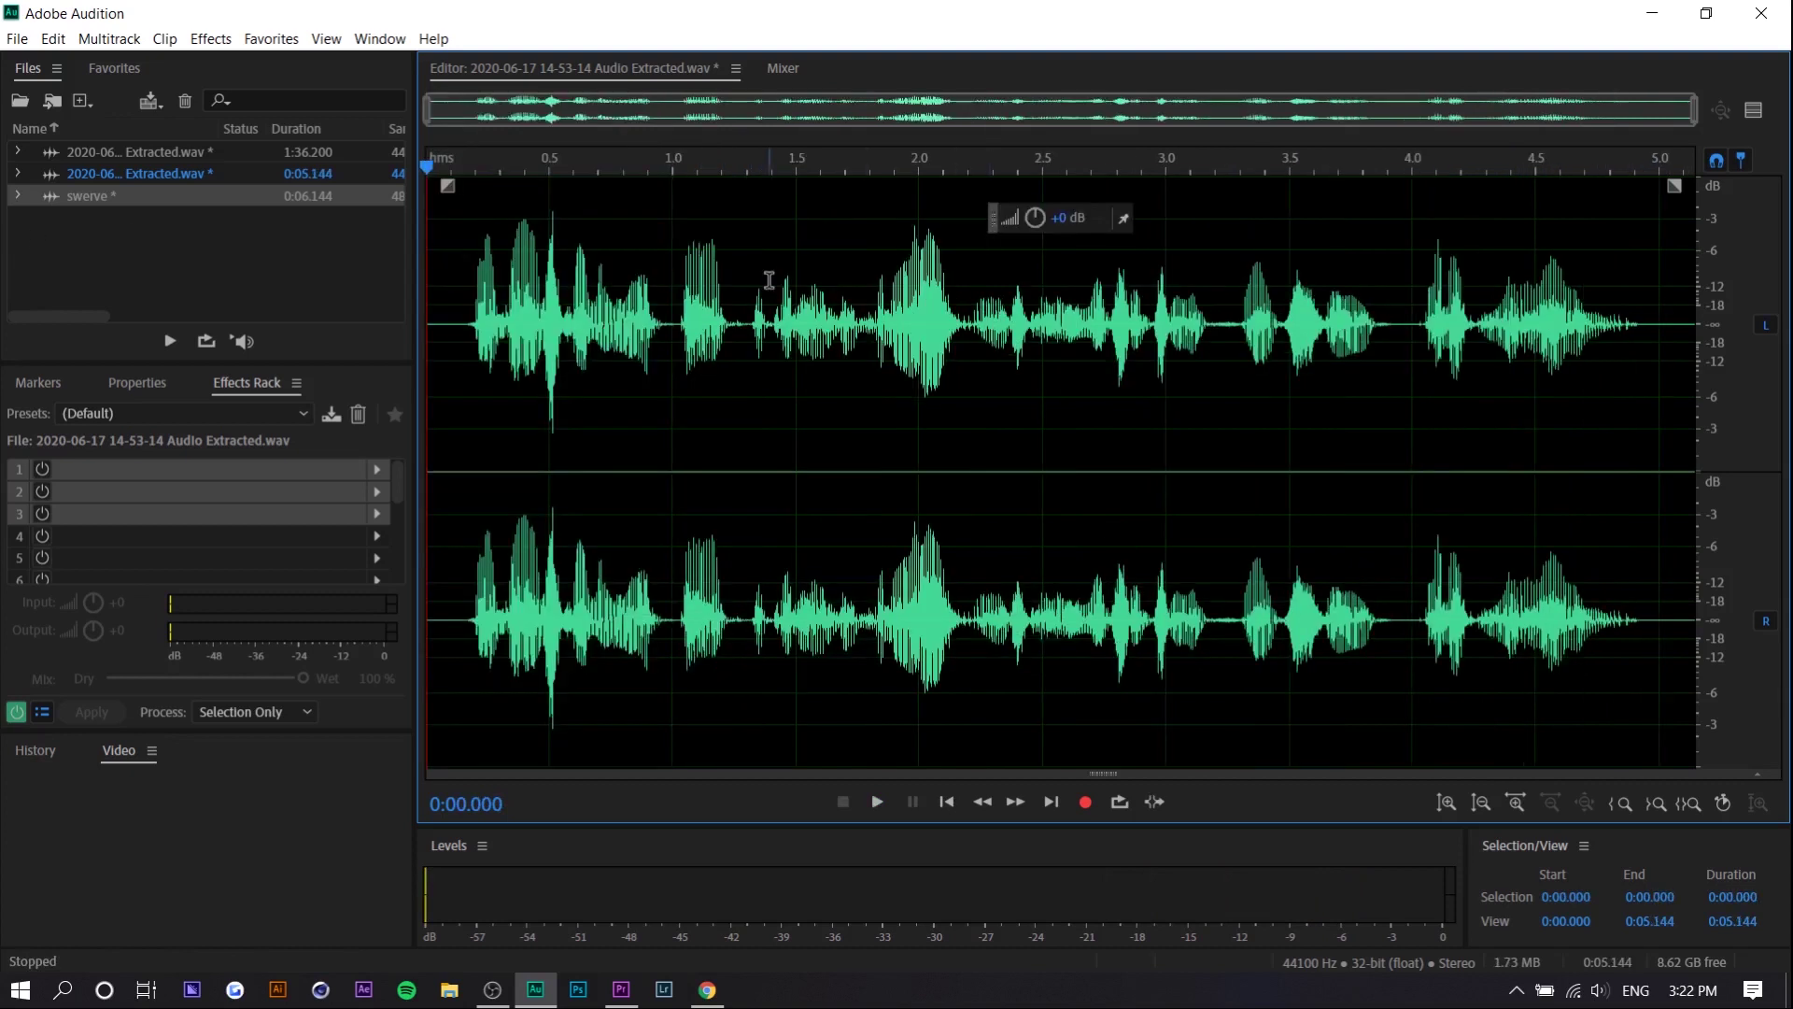
click(486, 388)
click(617, 992)
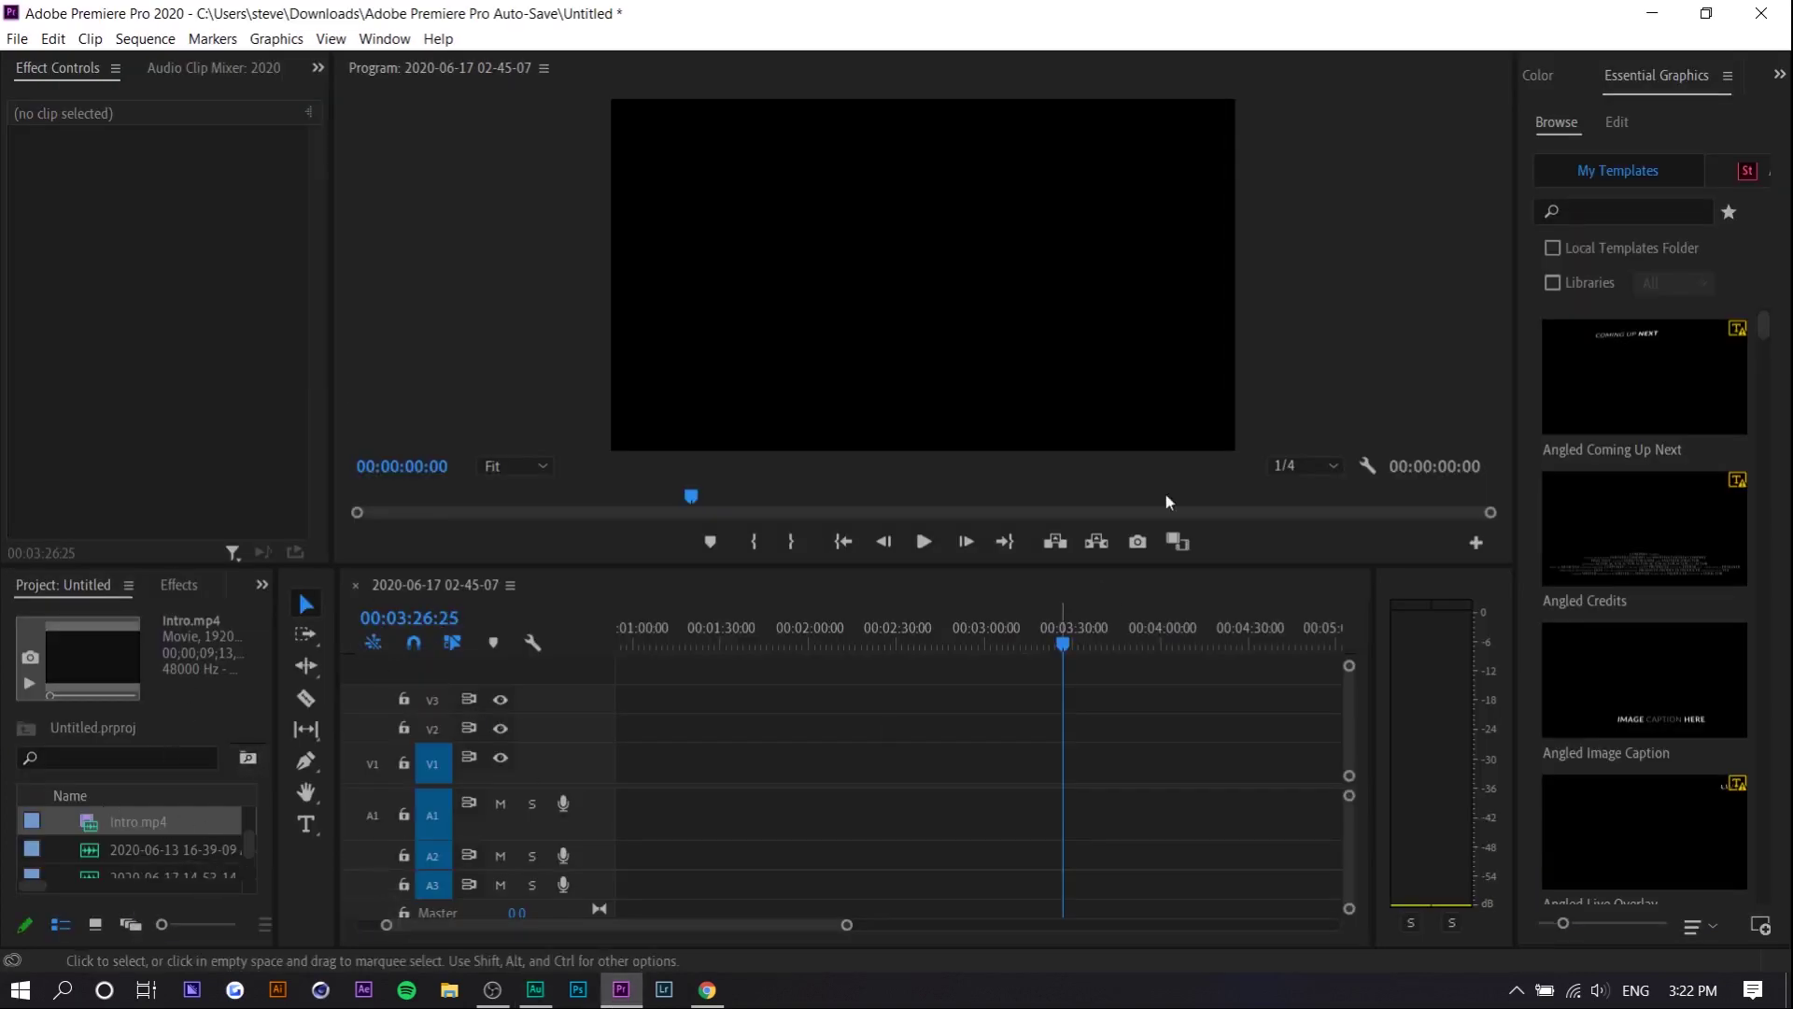
click(687, 824)
scroll(182, 855, down, 3)
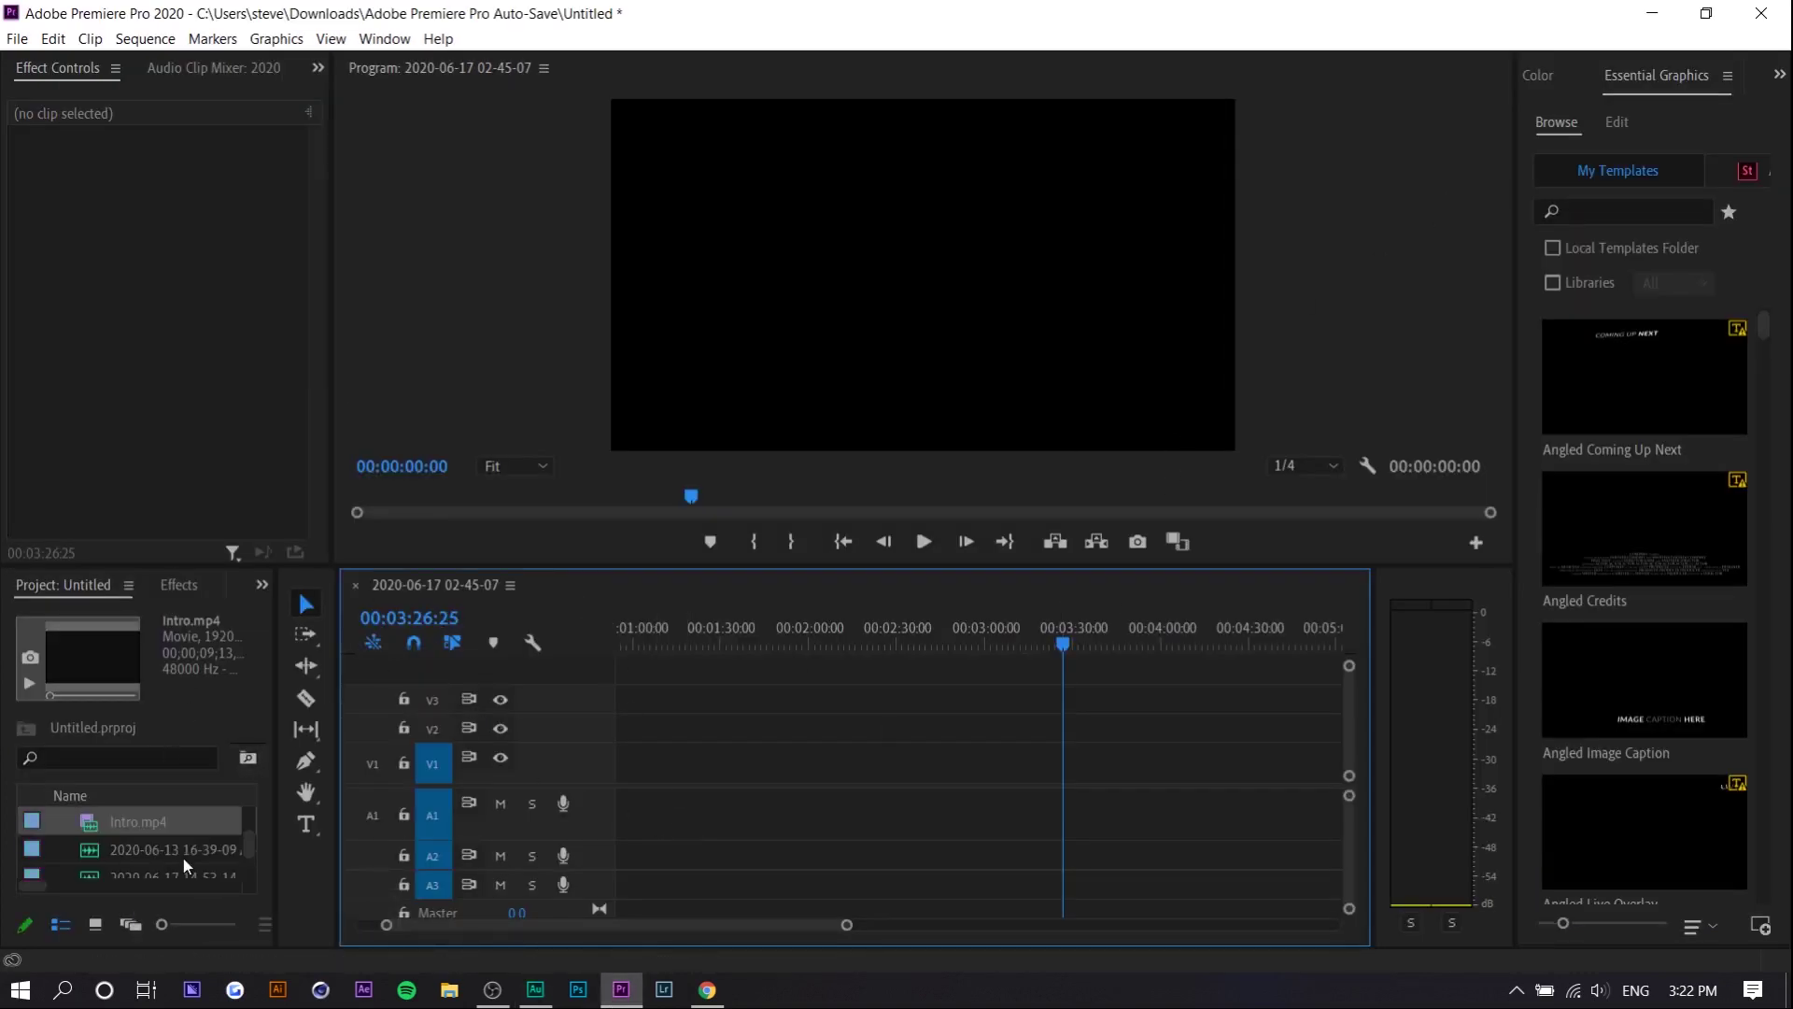
drag(172, 855, 702, 802)
scroll(831, 822, down, 2)
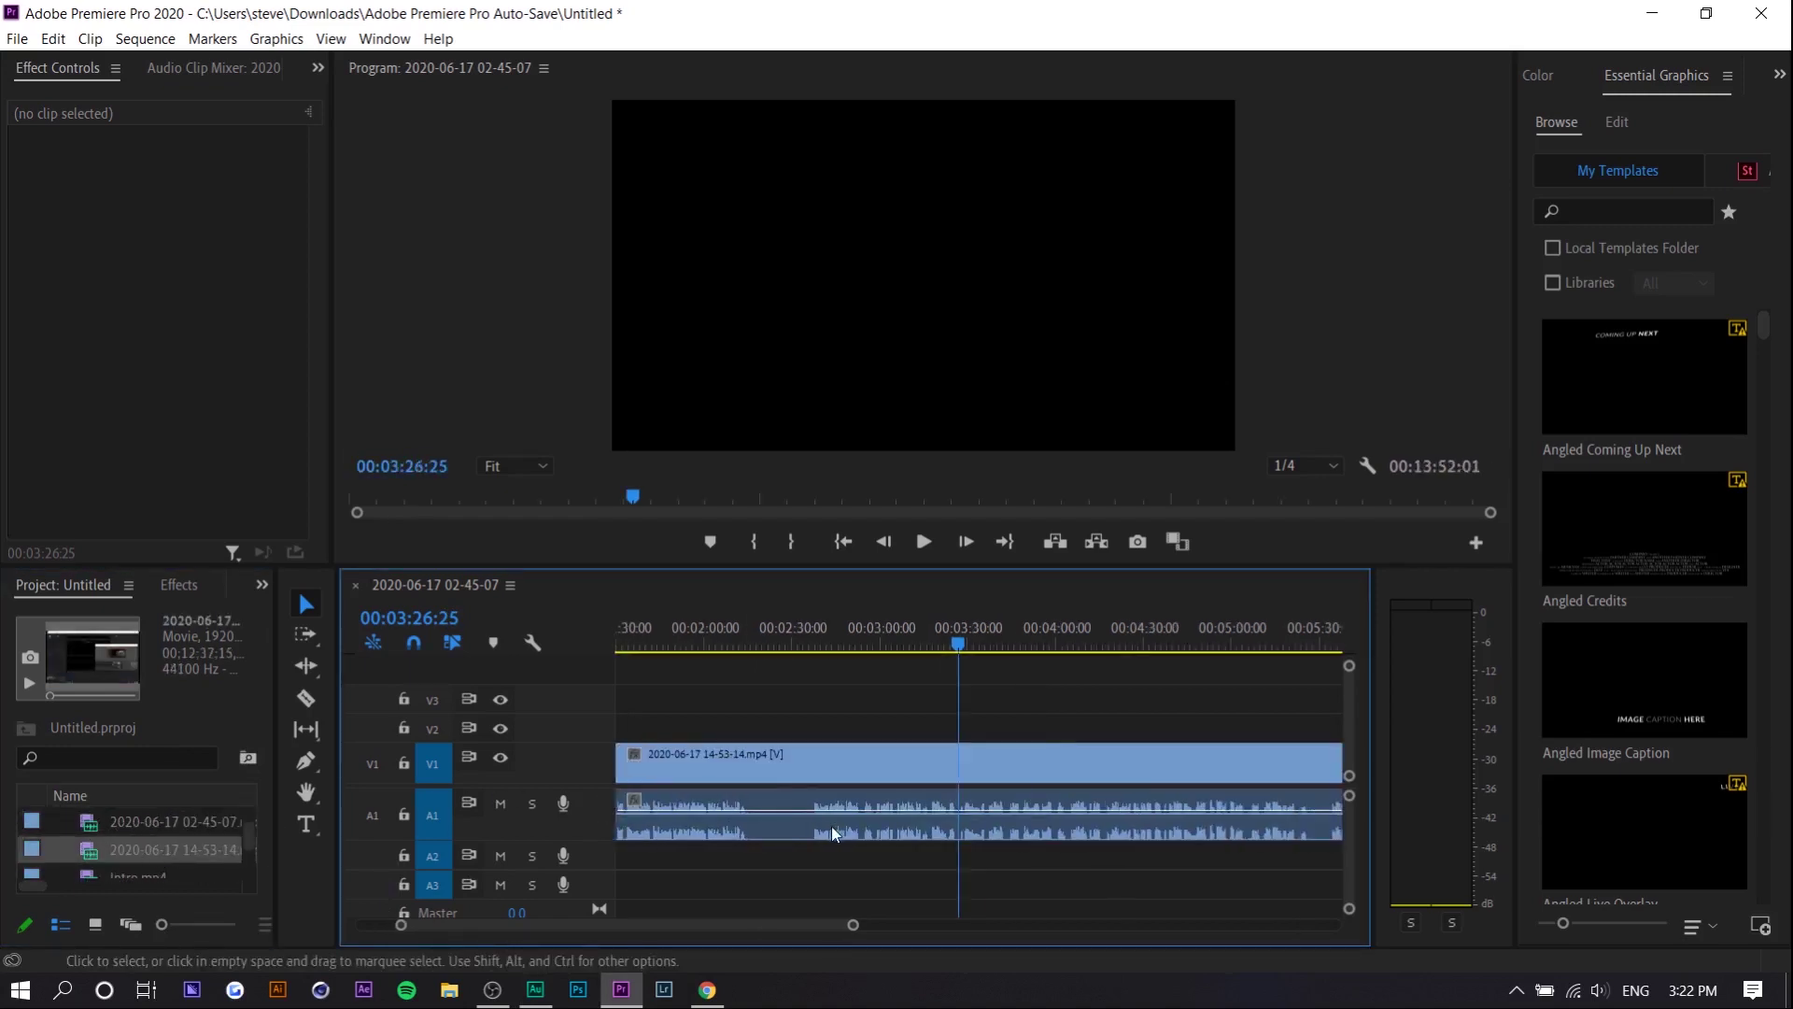
Send the timeline clip's audio to Audition with Edit Clip In Adobe Audition.
click(789, 803)
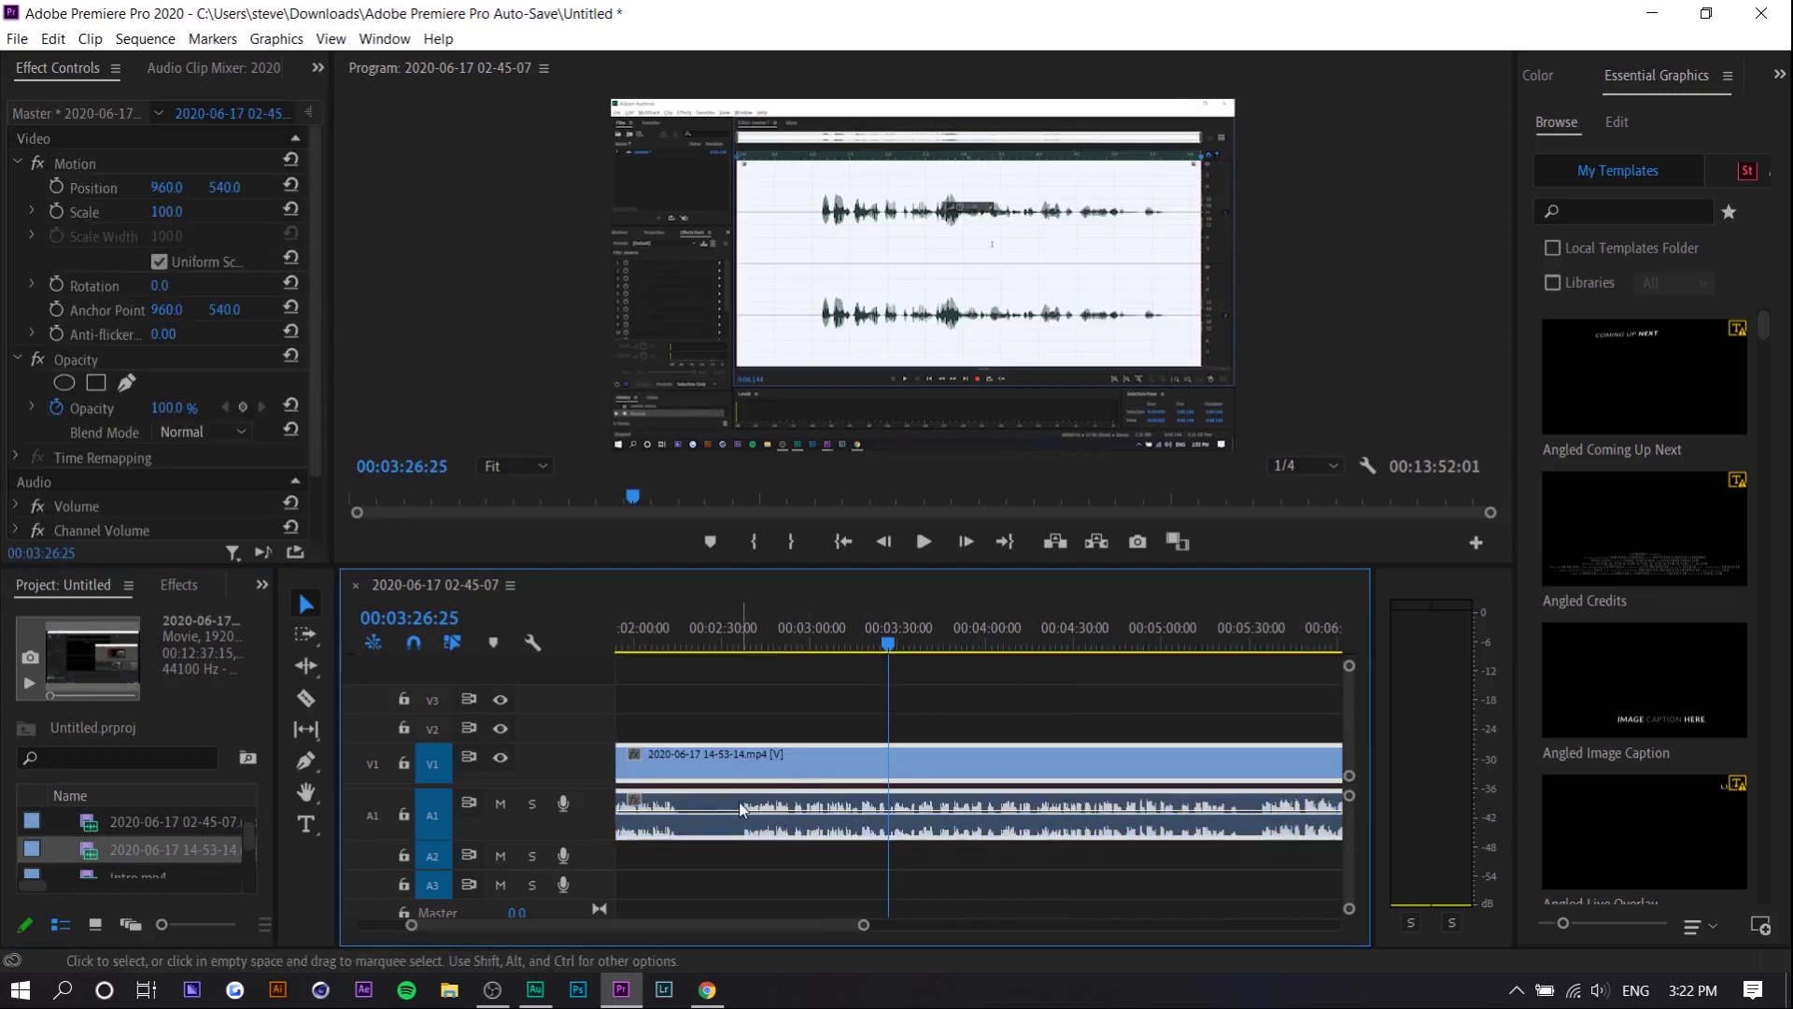
right_click(962, 776)
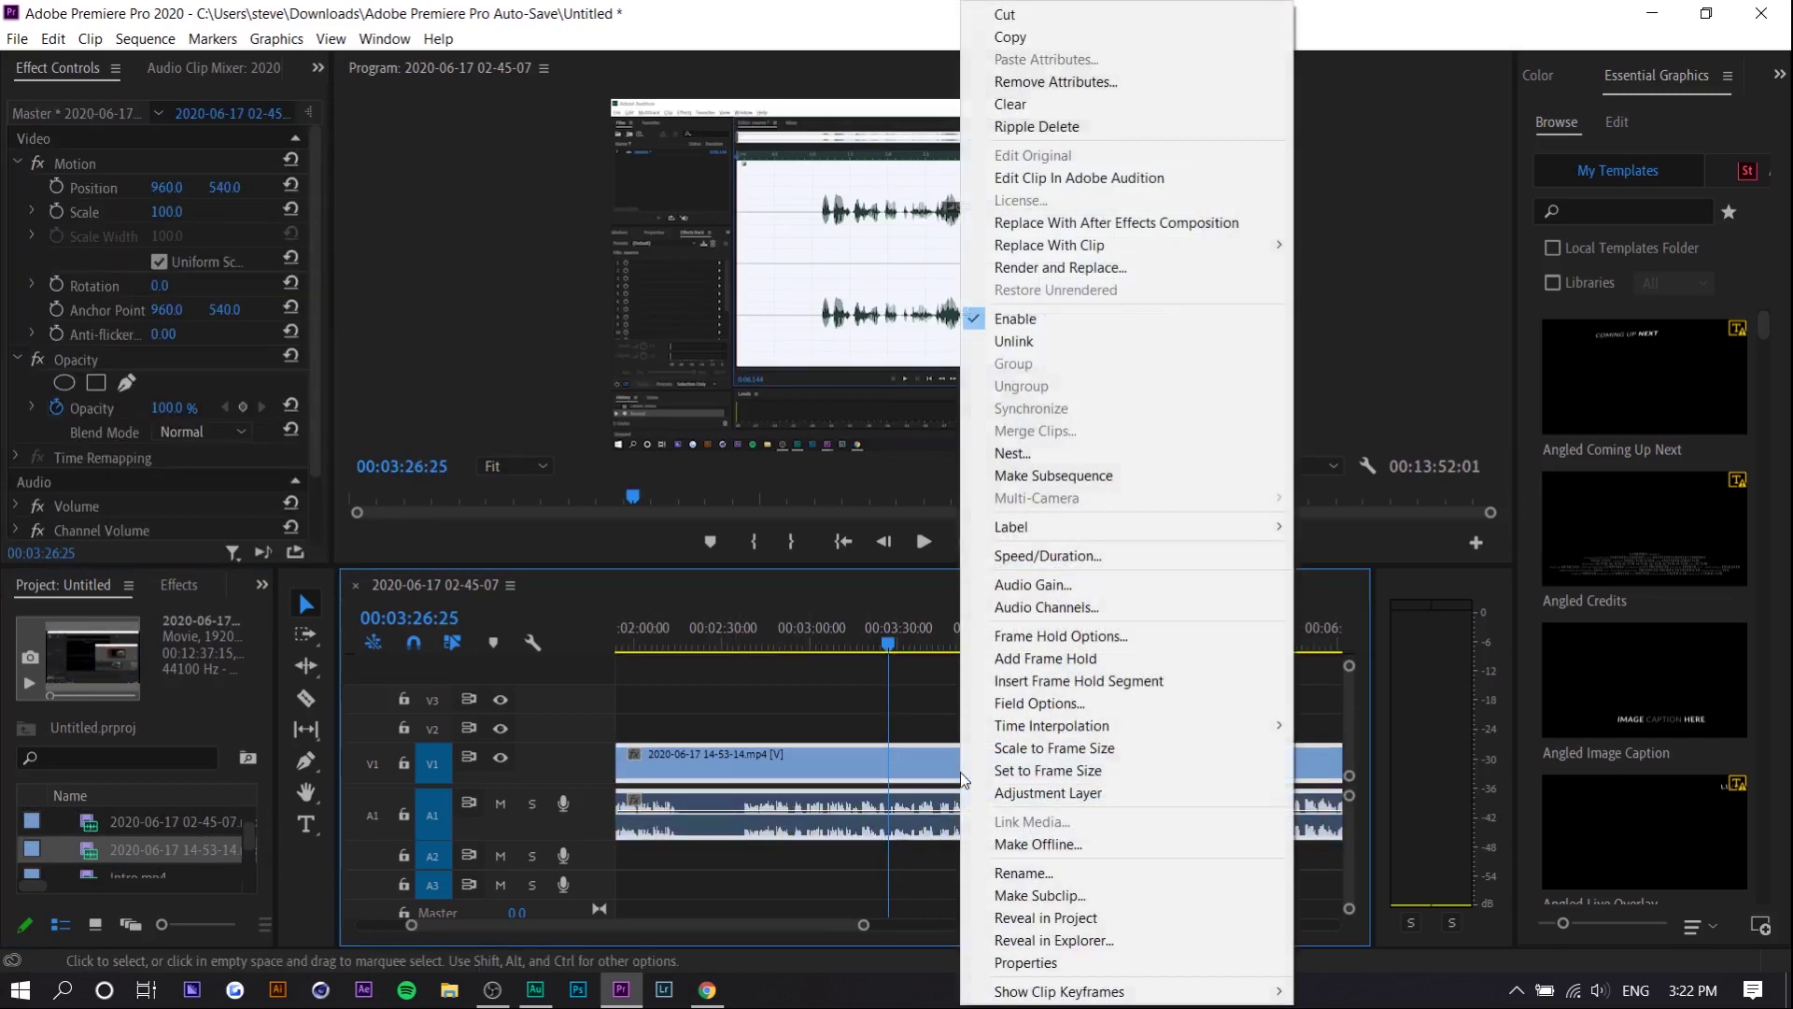
click(1044, 184)
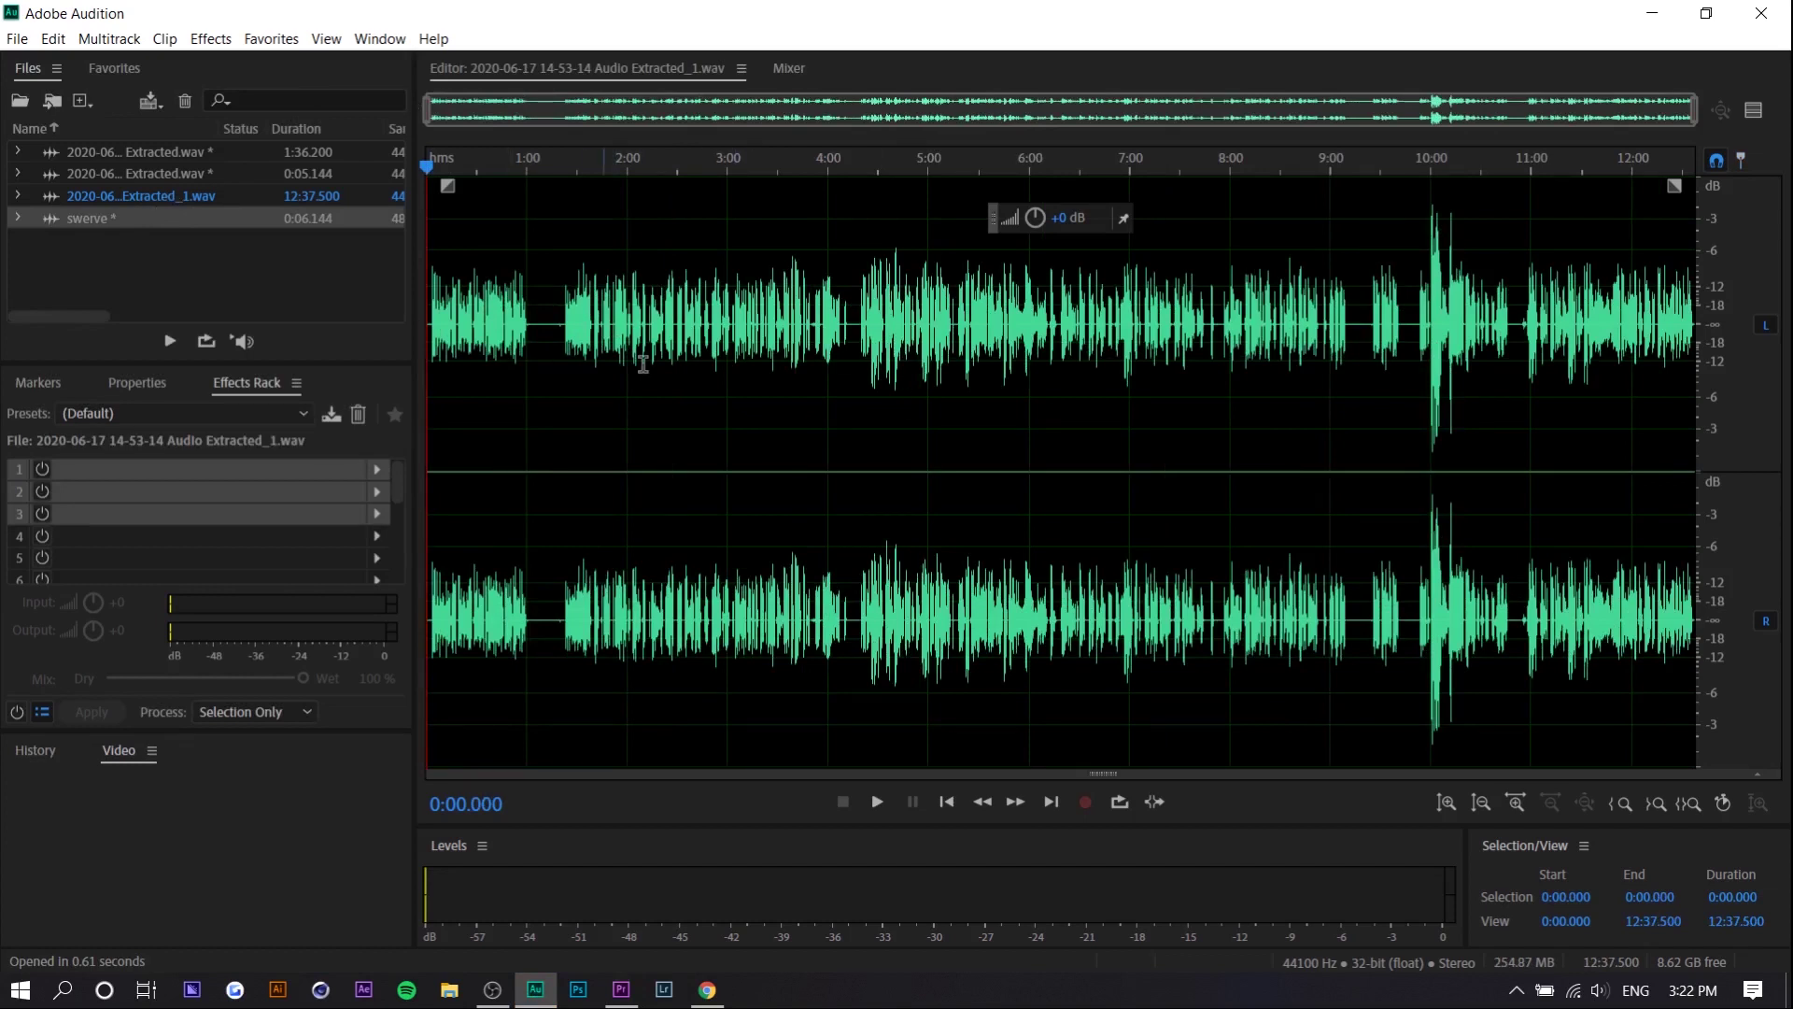
click(621, 989)
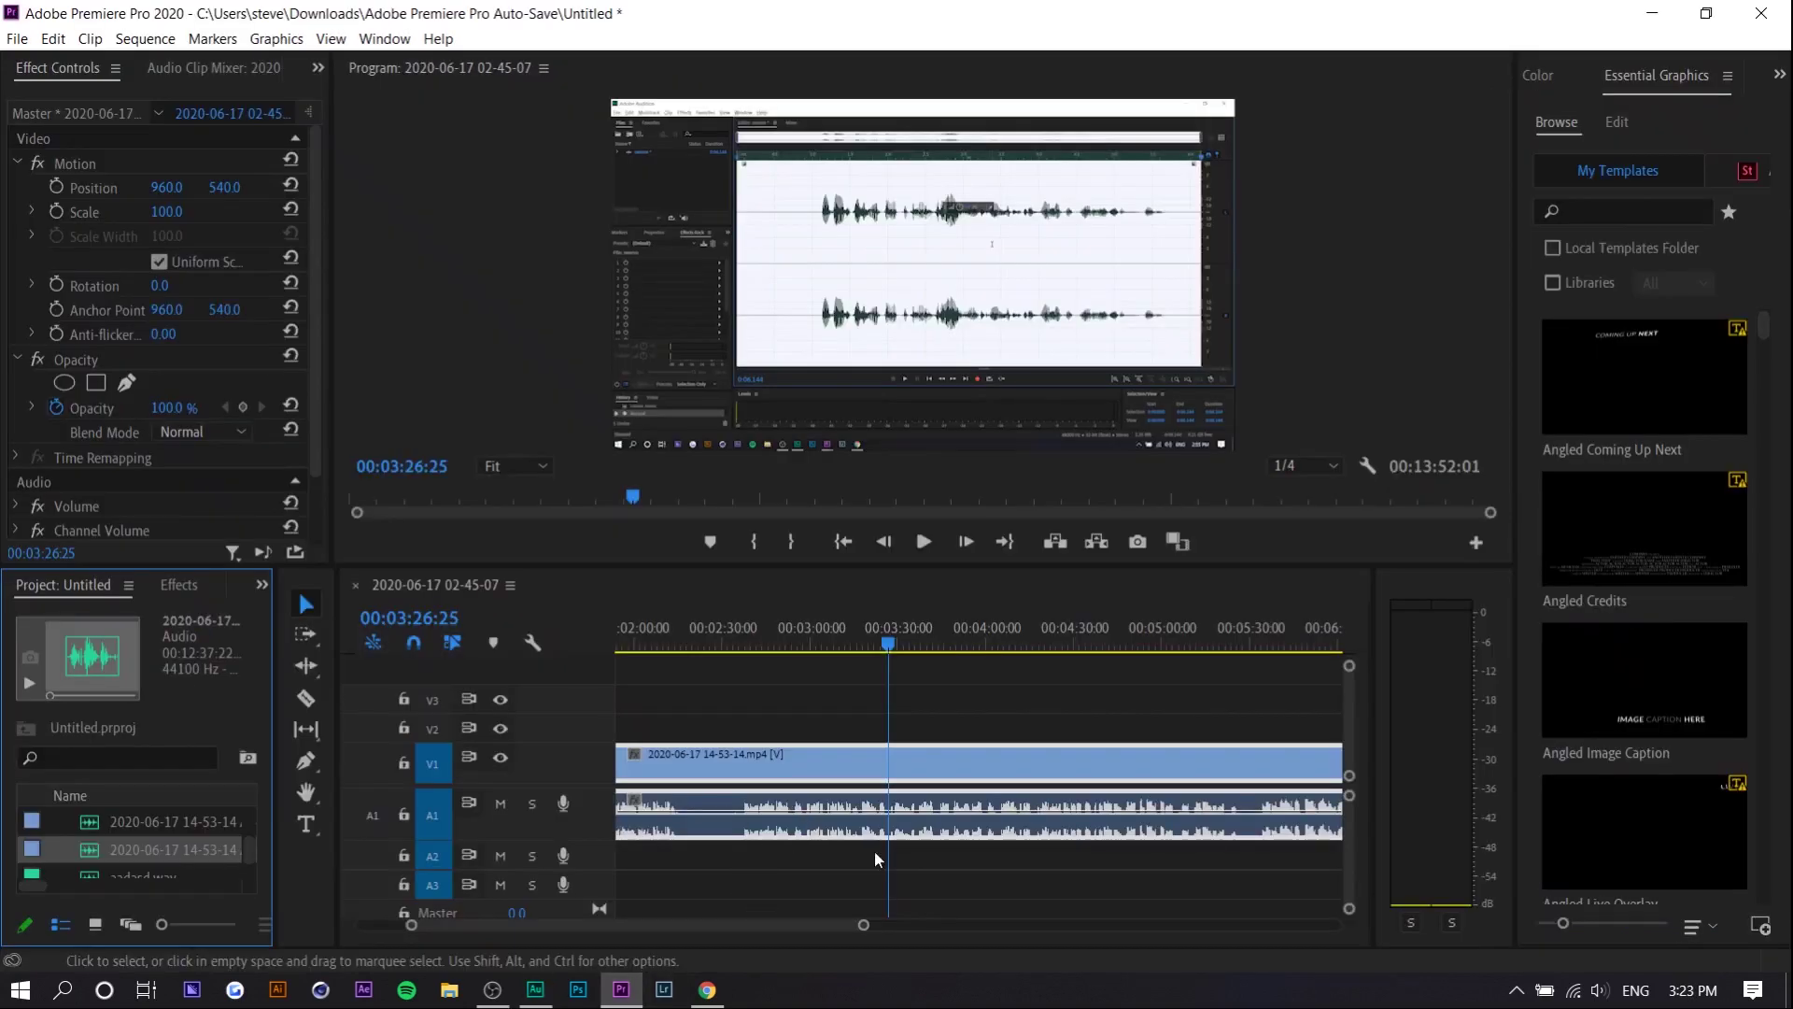
click(536, 989)
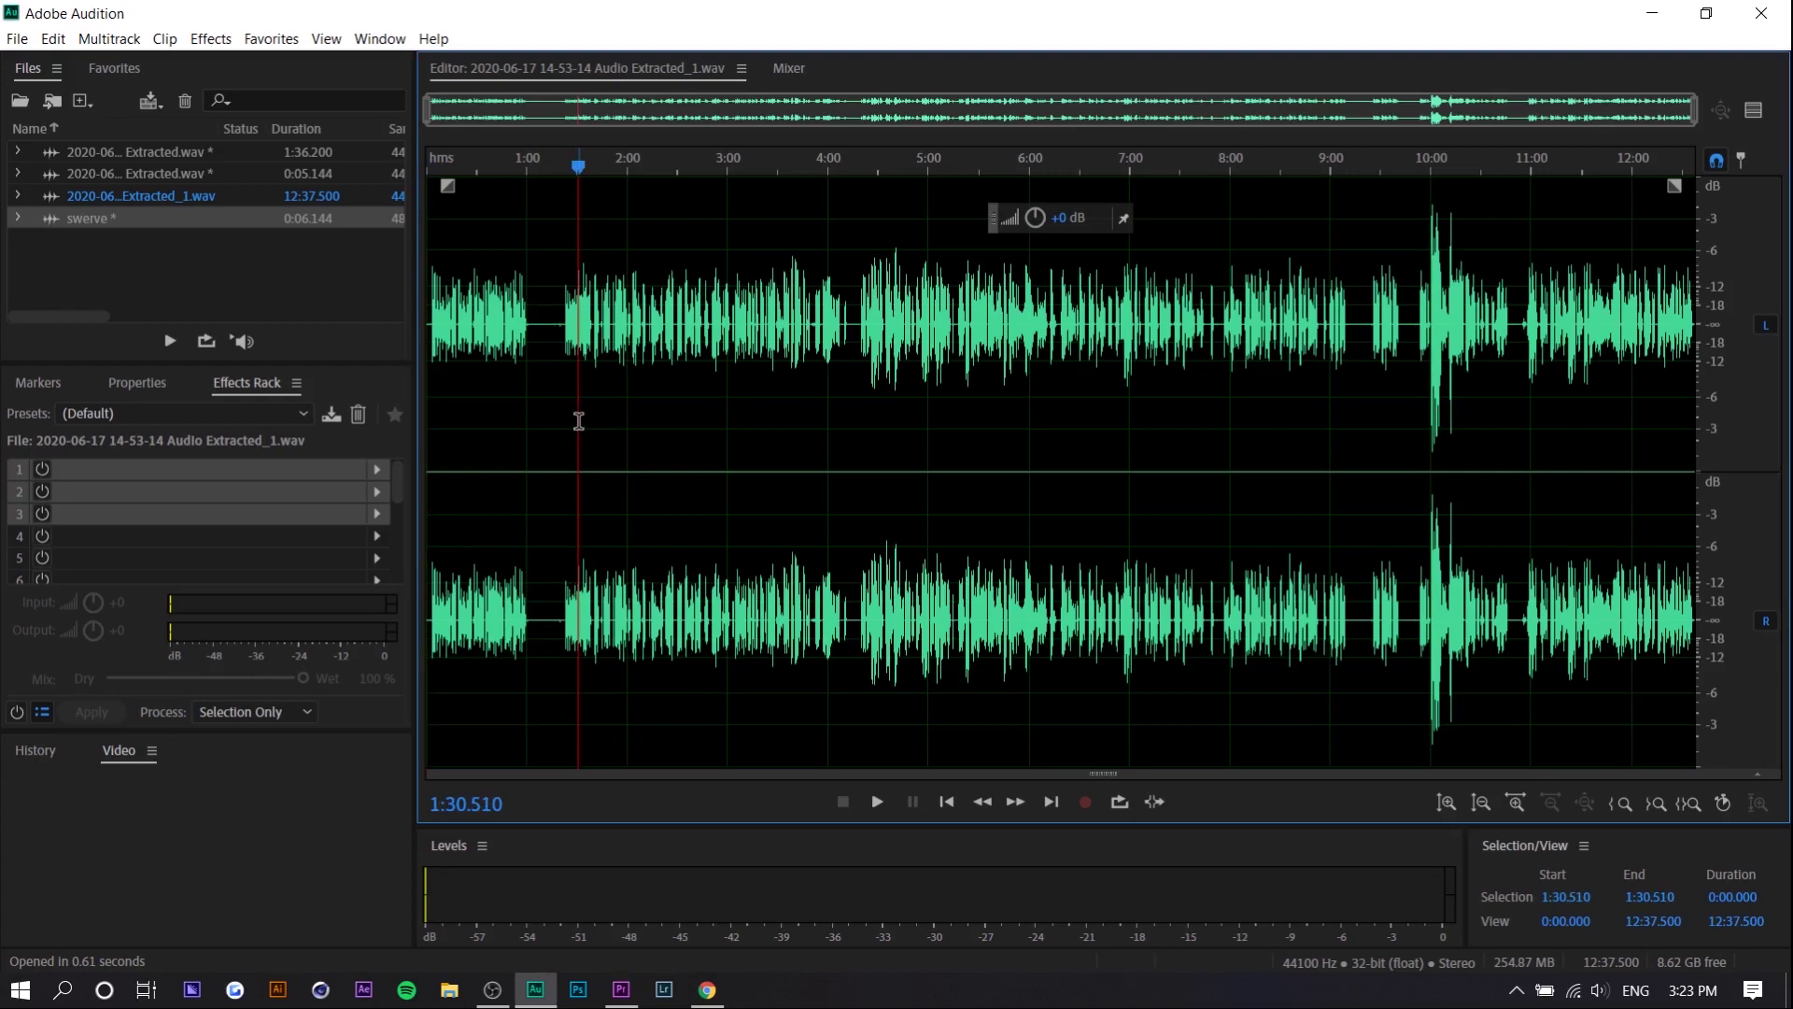
key(alt+Tab)
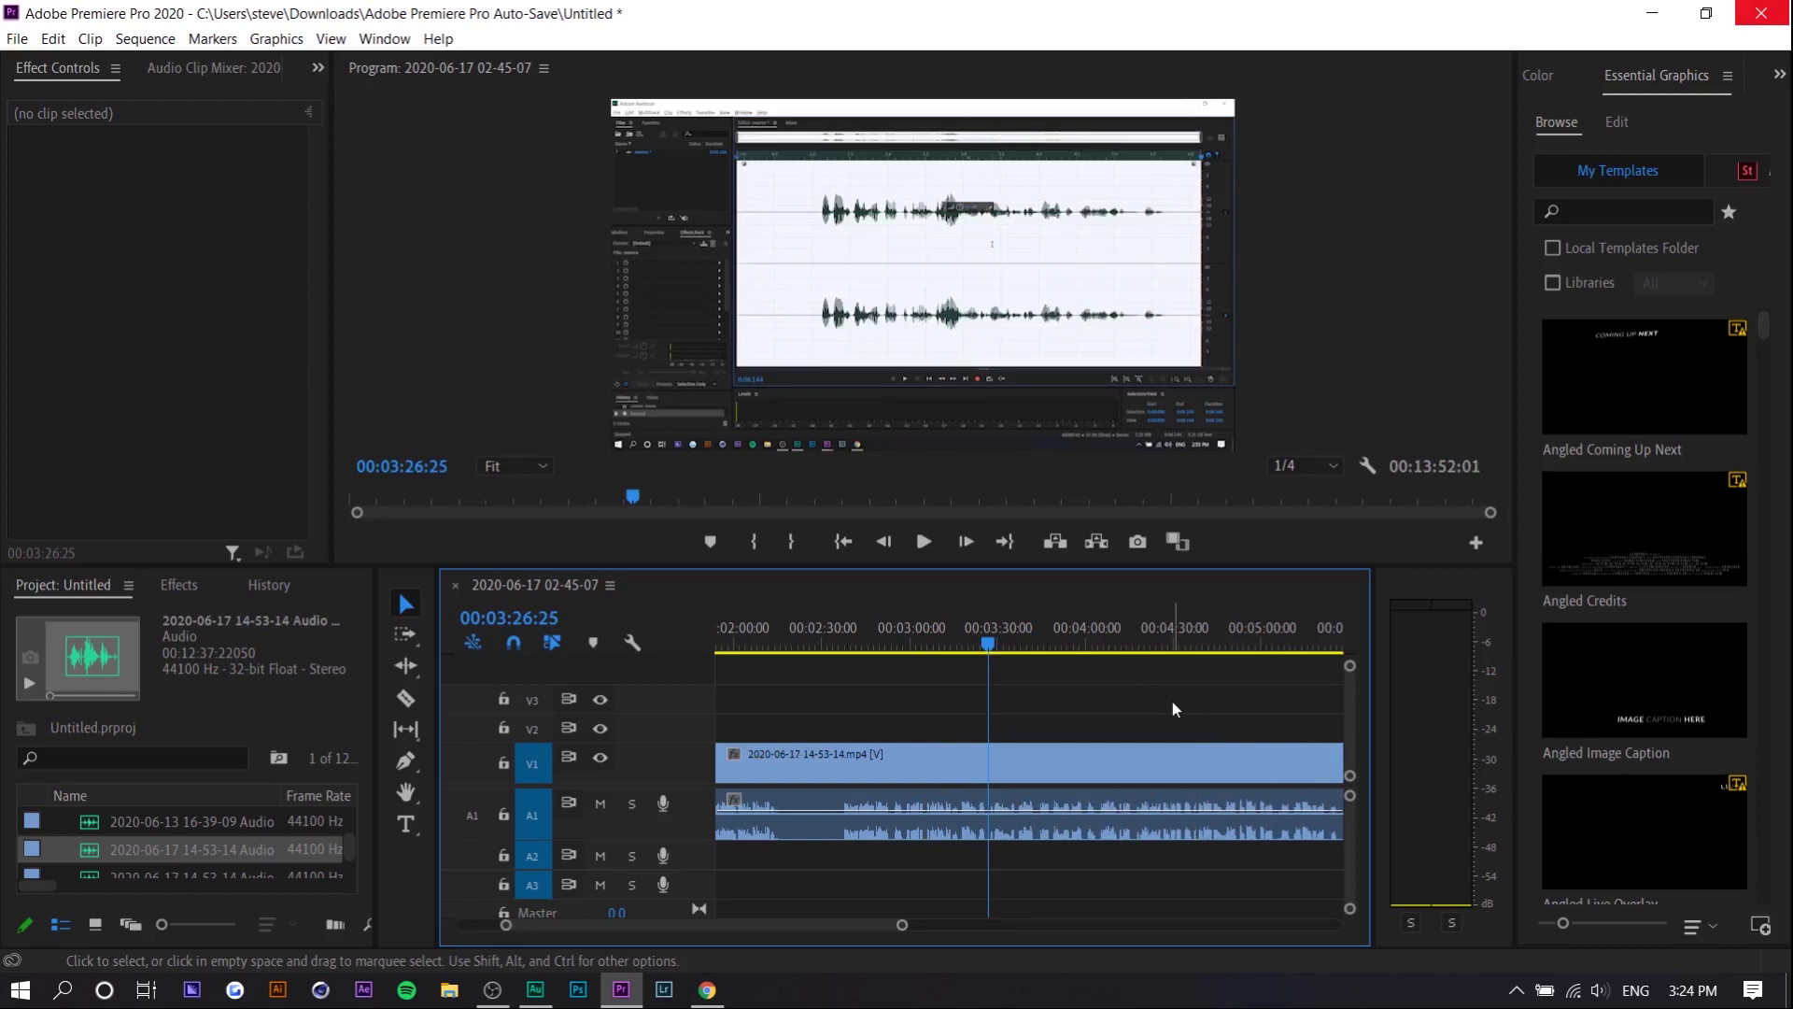
click(535, 990)
click(621, 990)
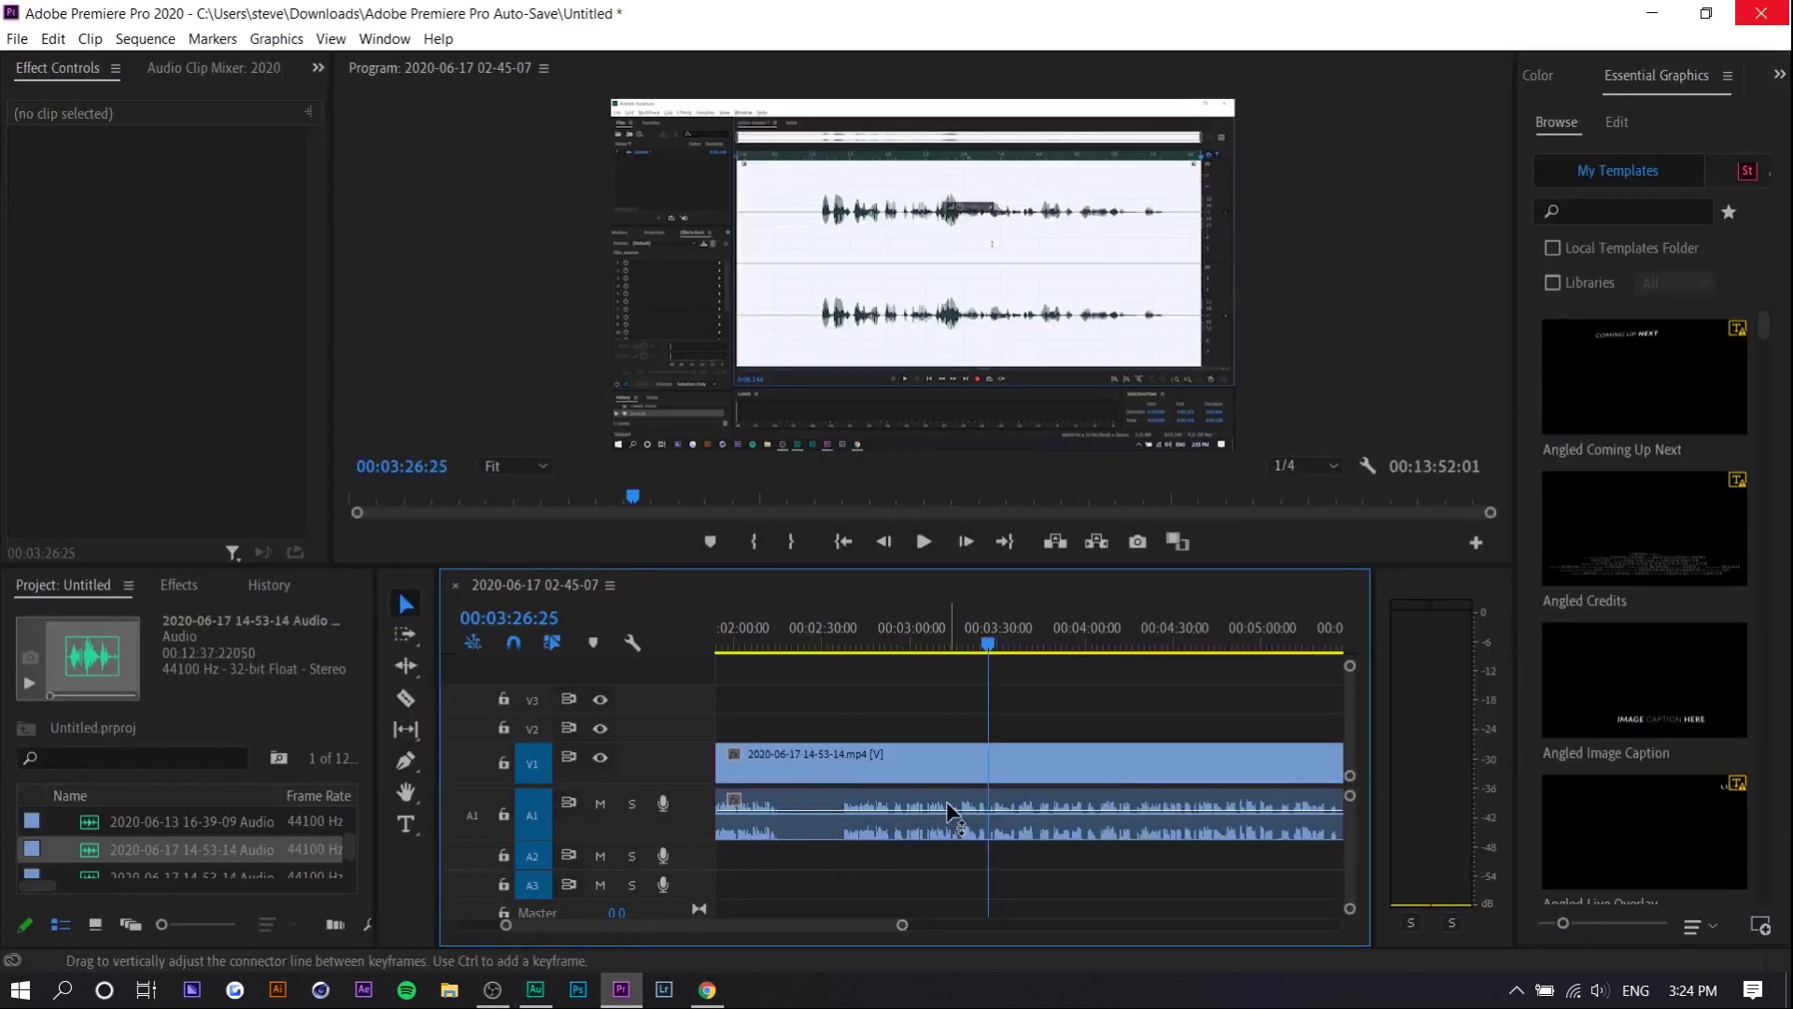
key(alt+Tab)
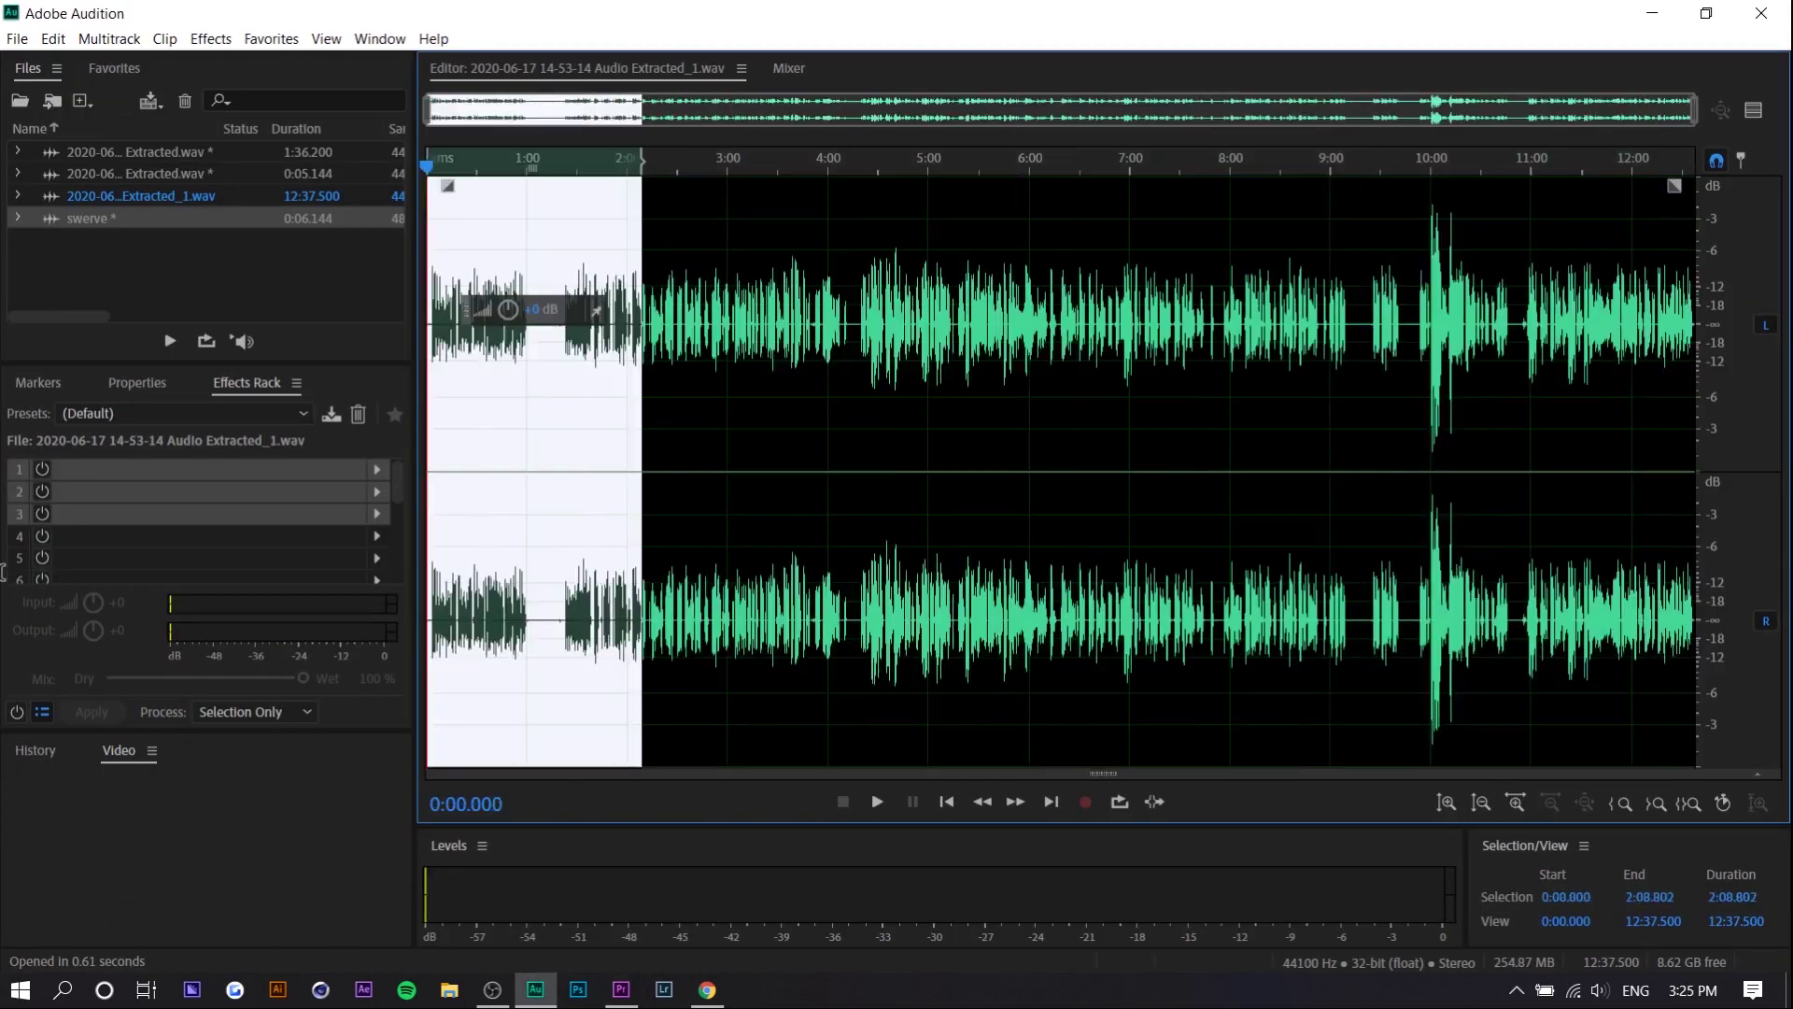
click(663, 420)
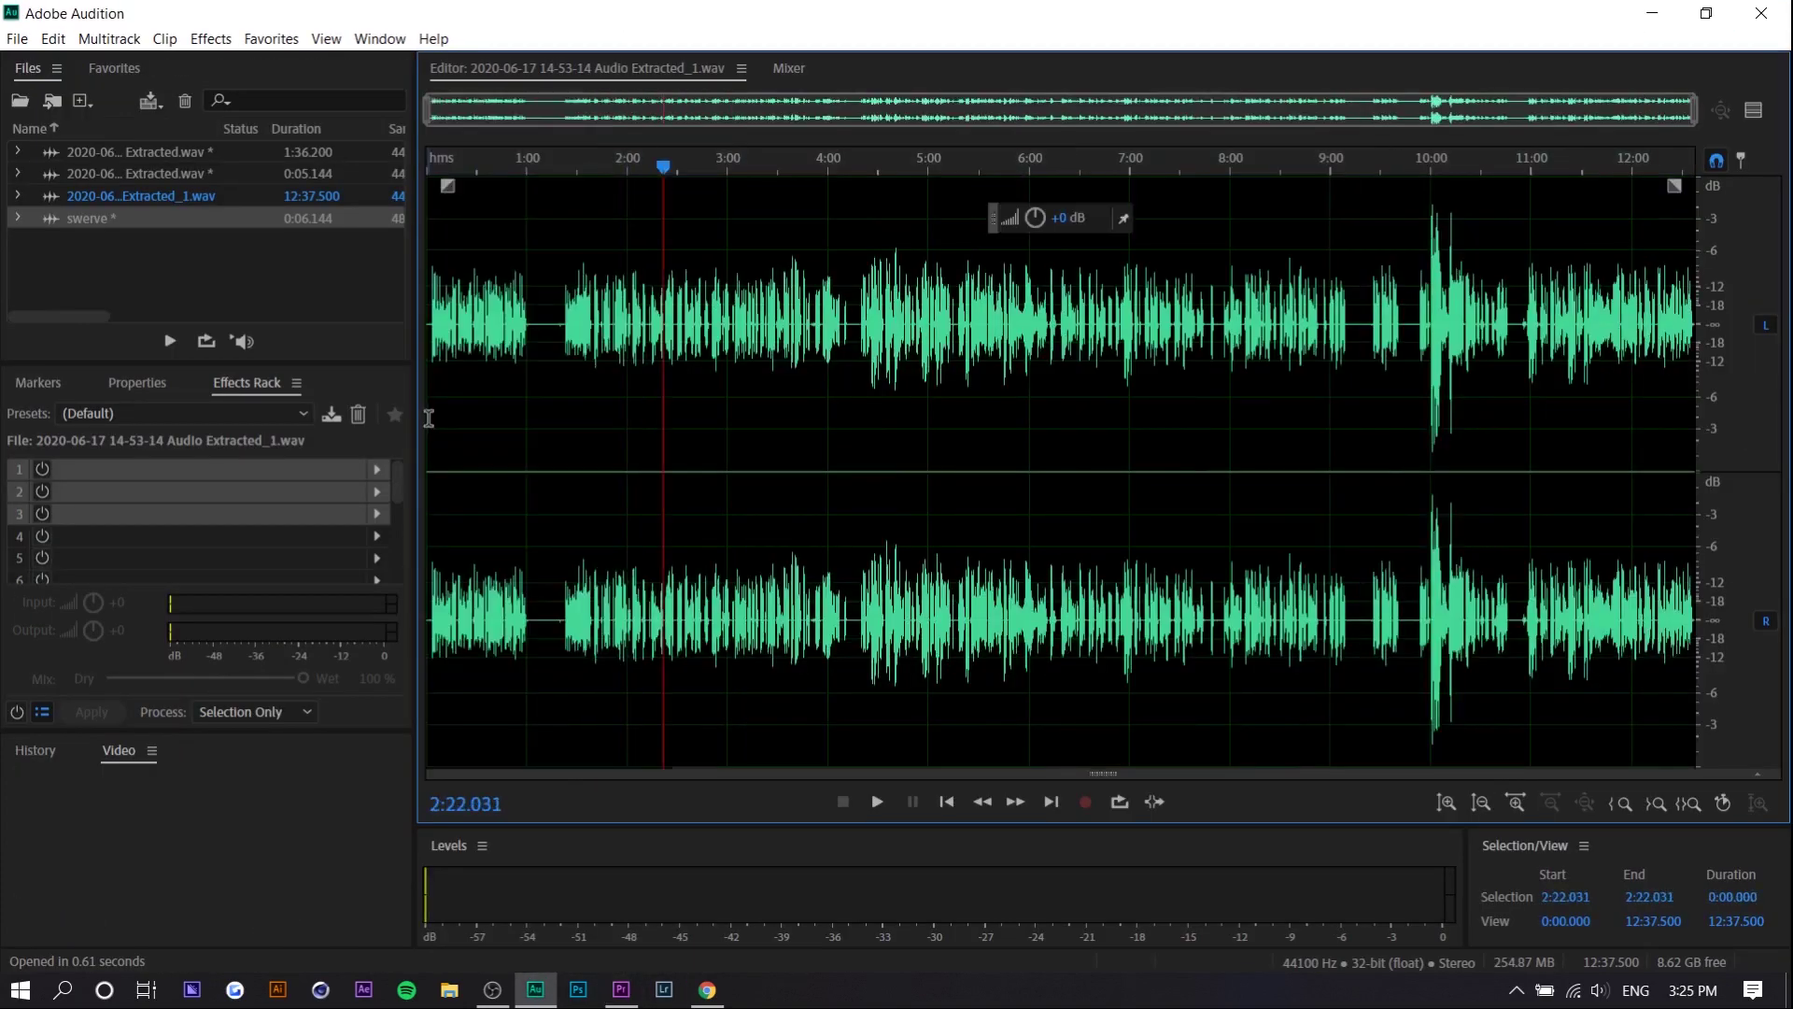
click(622, 990)
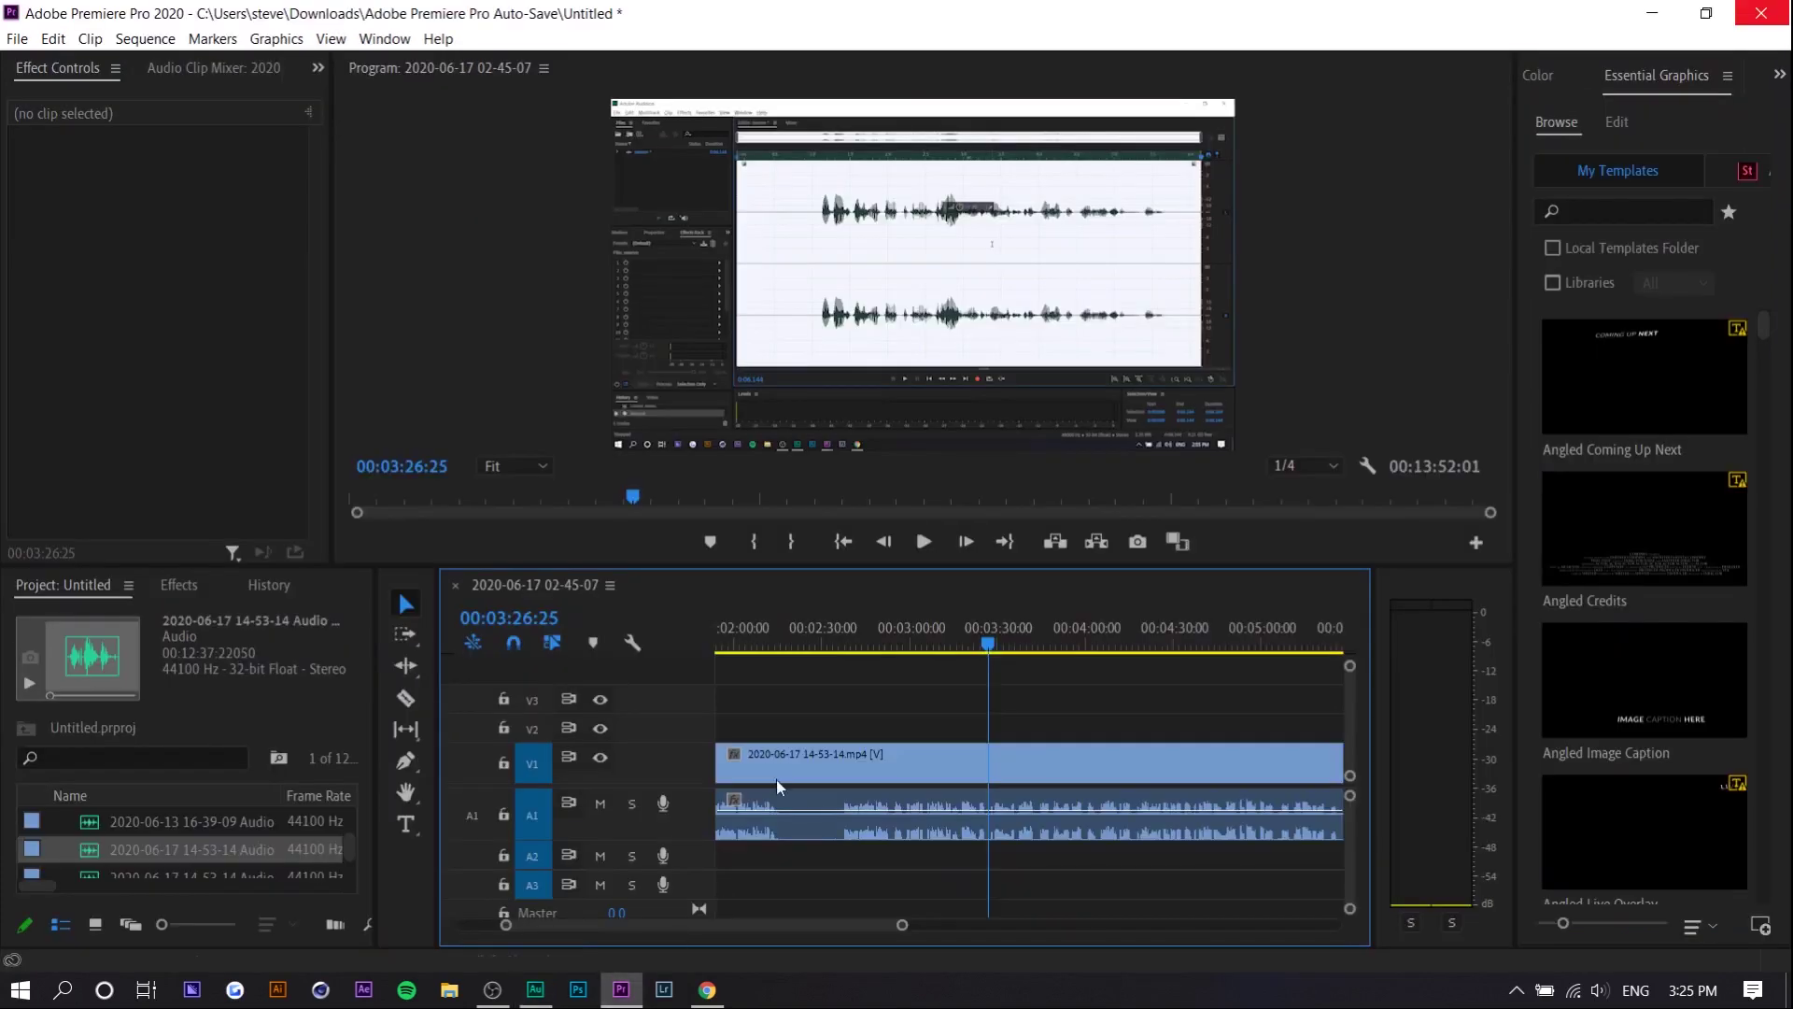
key(c)
click(878, 756)
click(1031, 756)
key(v)
click(928, 752)
key(Delete)
click(929, 753)
key(Delete)
key(c)
click(1221, 761)
click(1266, 764)
key(v)
click(1242, 761)
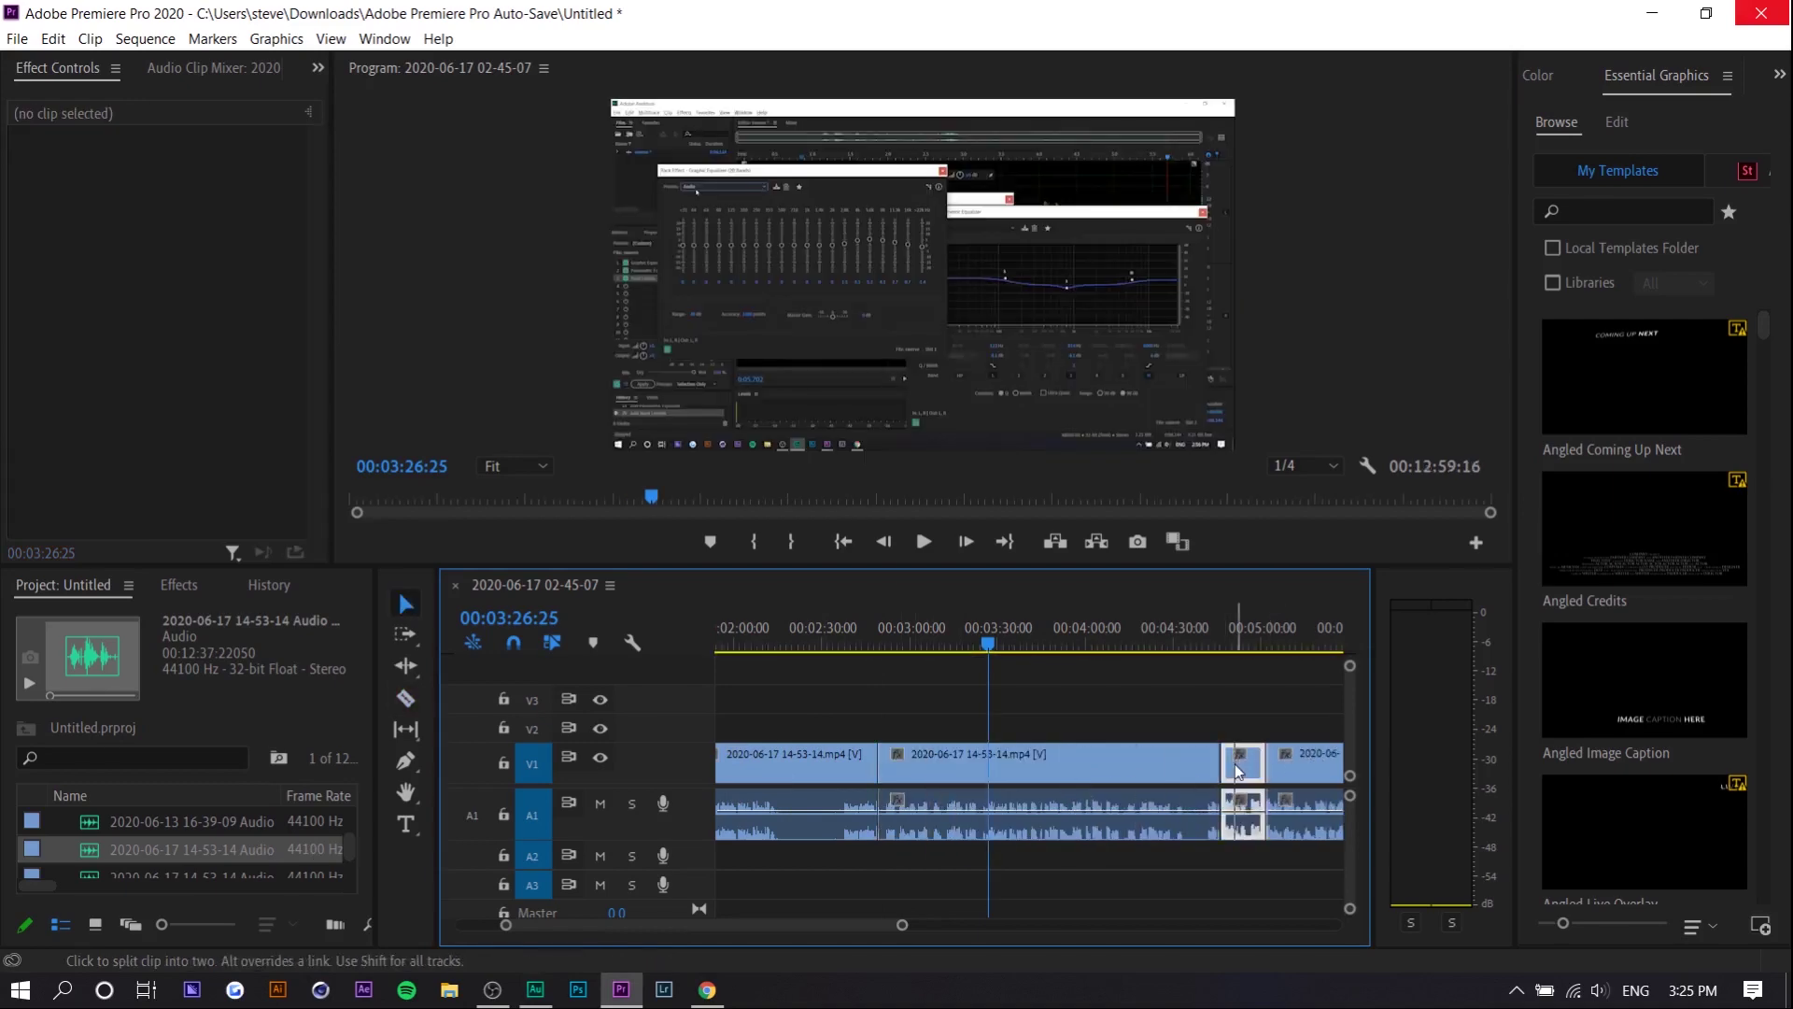
key(Delete)
click(1238, 772)
key(alt+Tab)
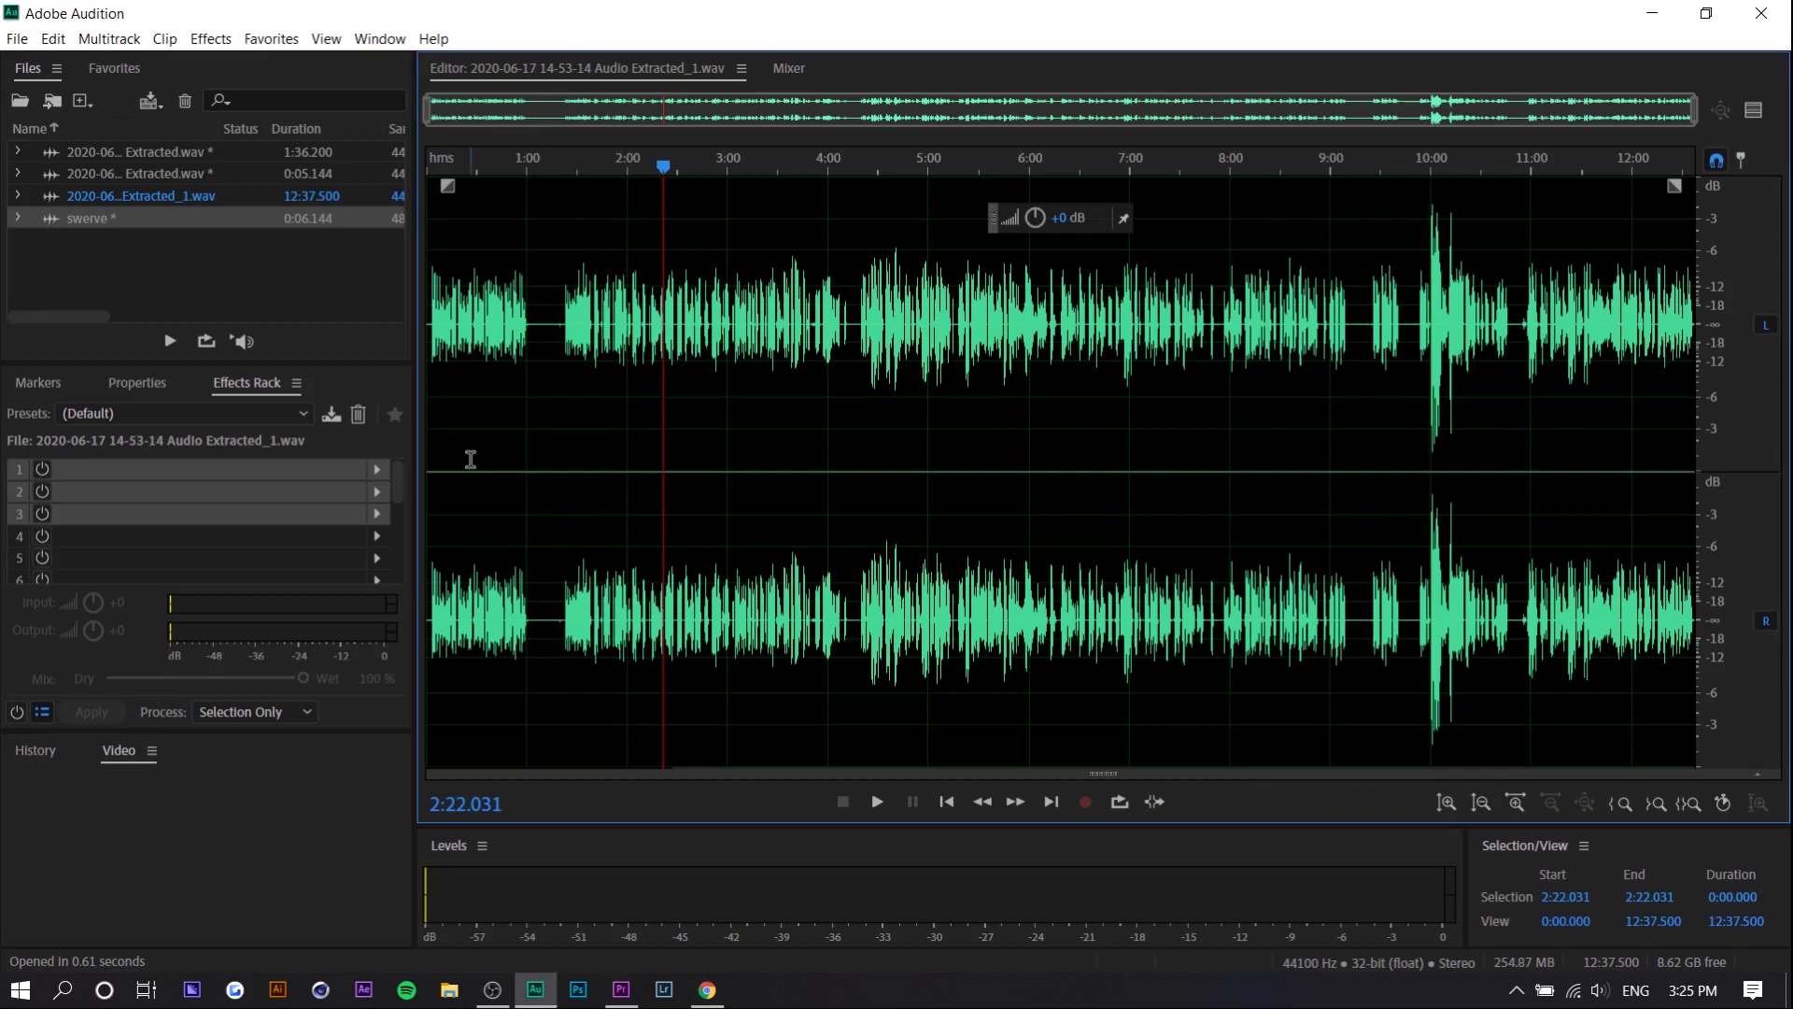
key(alt+Tab)
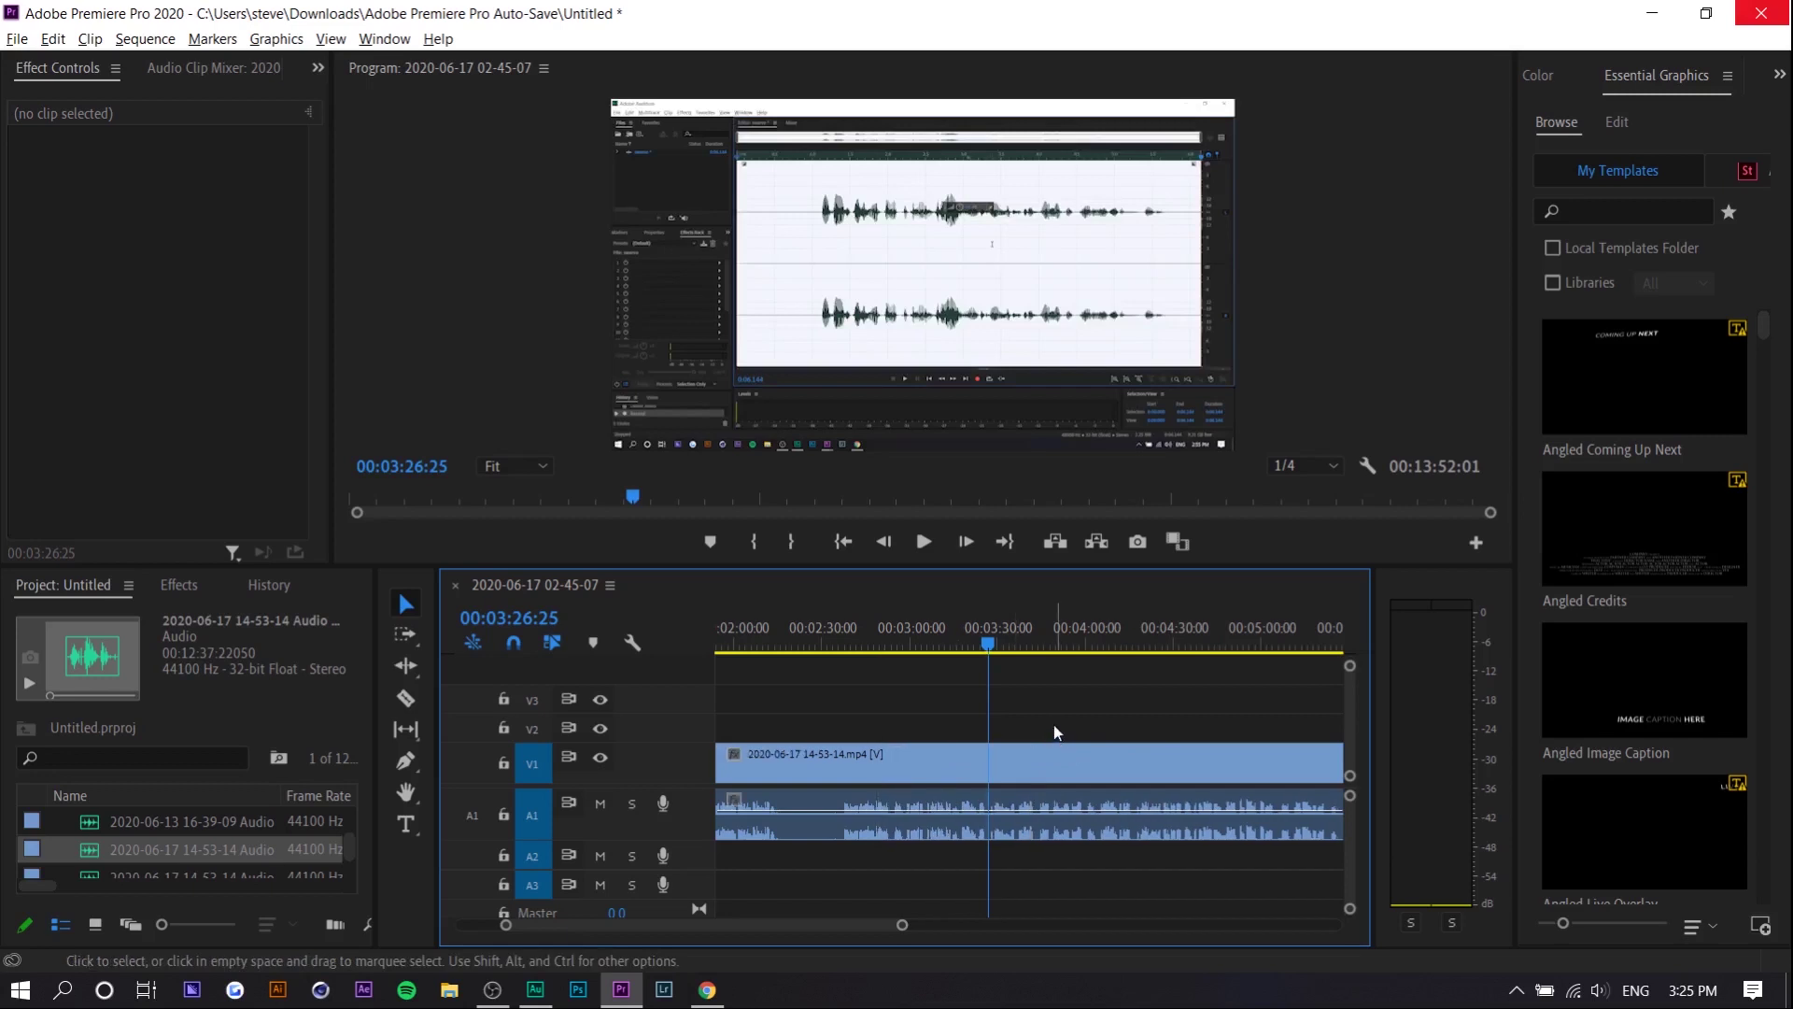
right_click(153, 832)
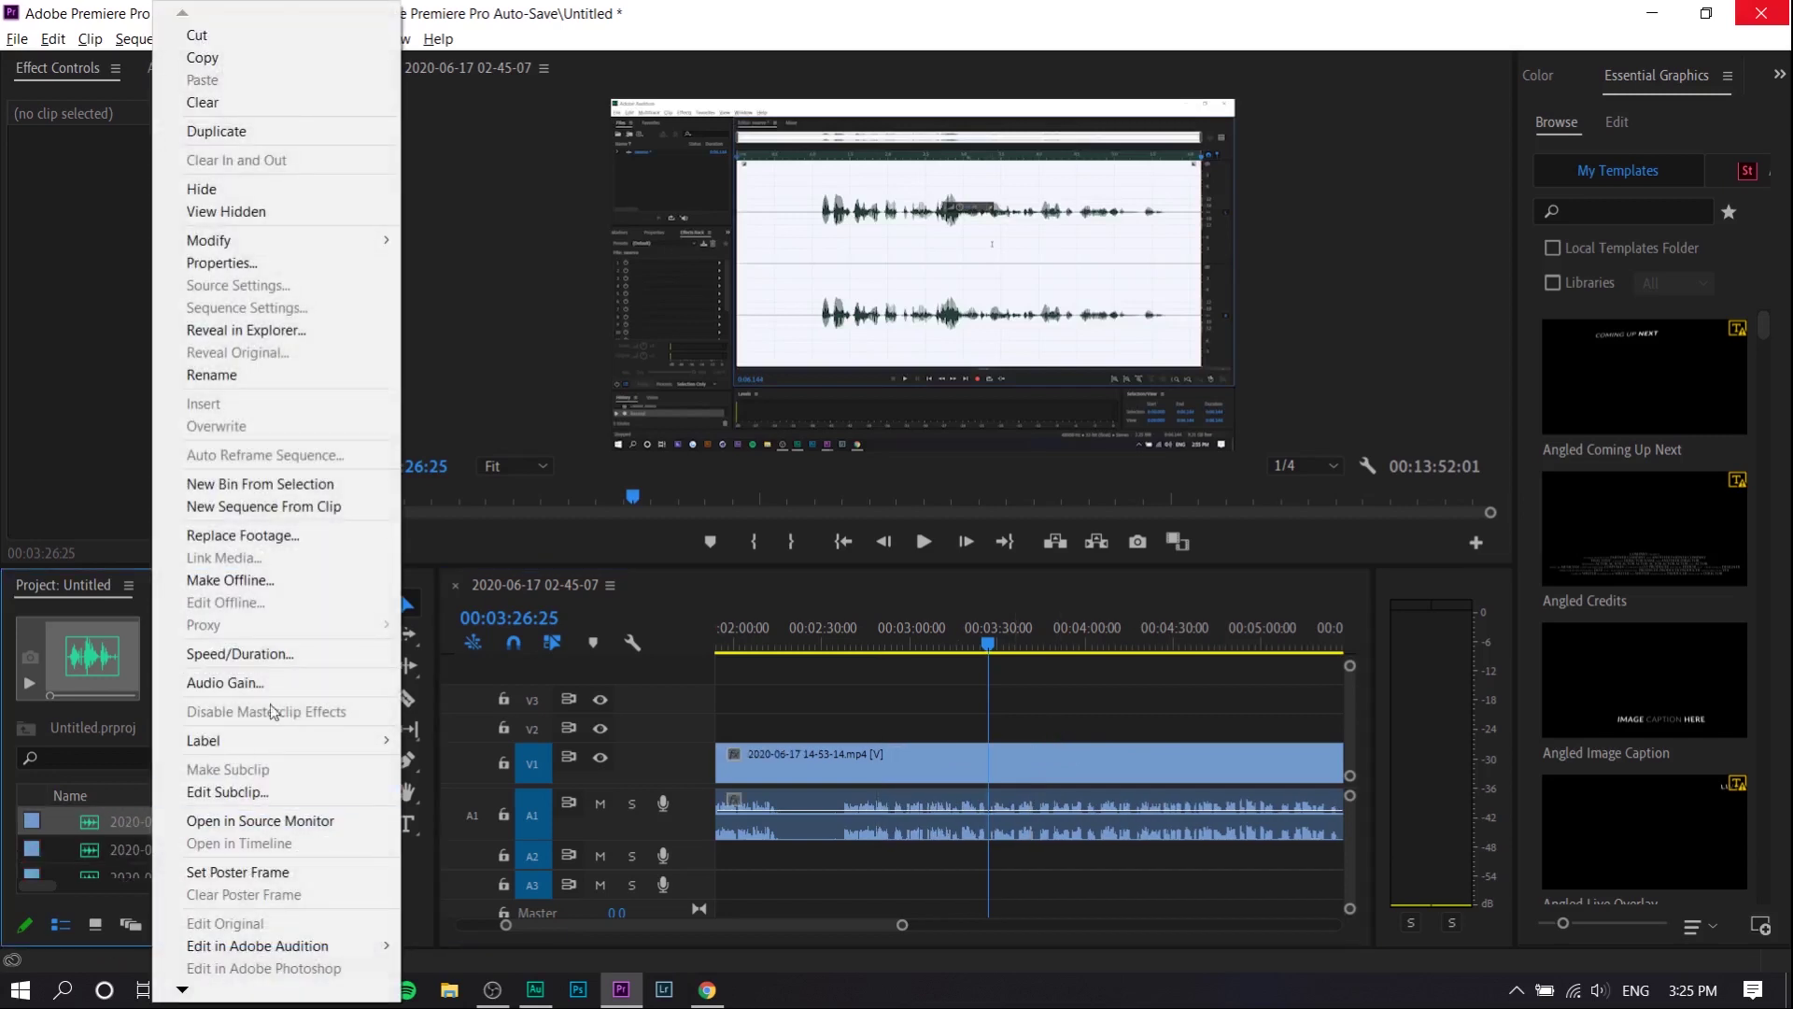
click(267, 534)
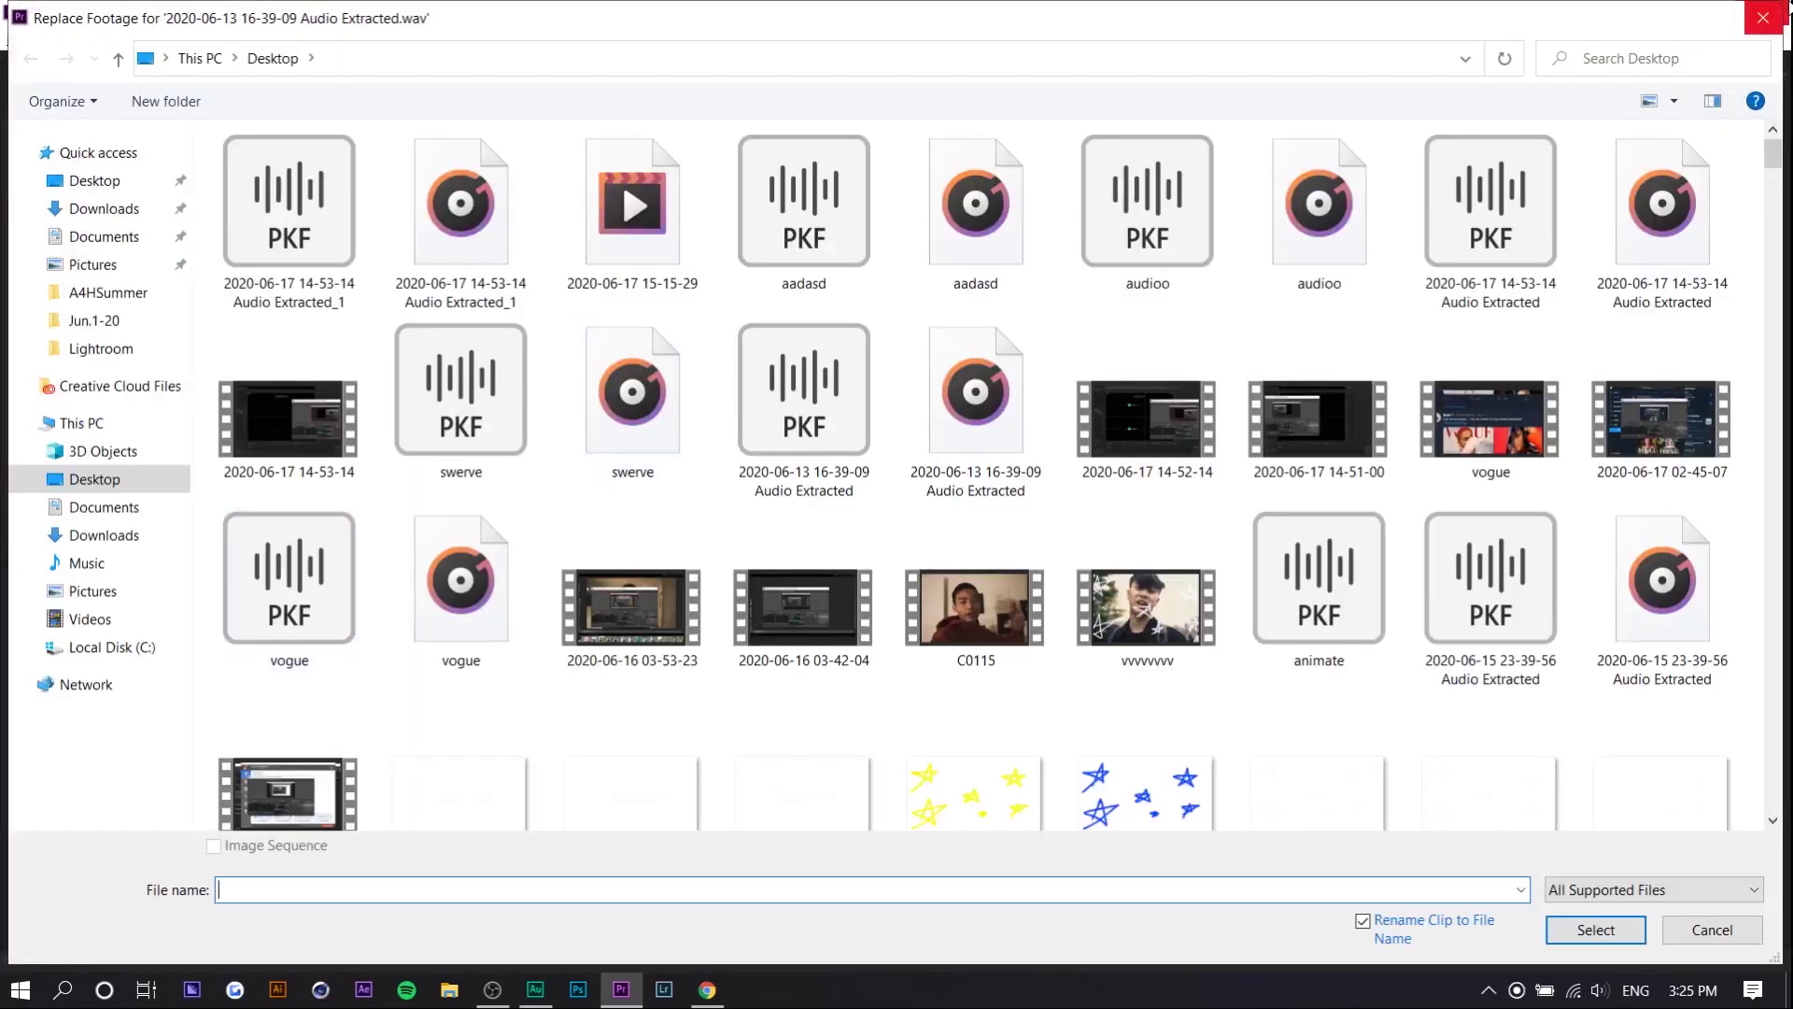
click(1763, 18)
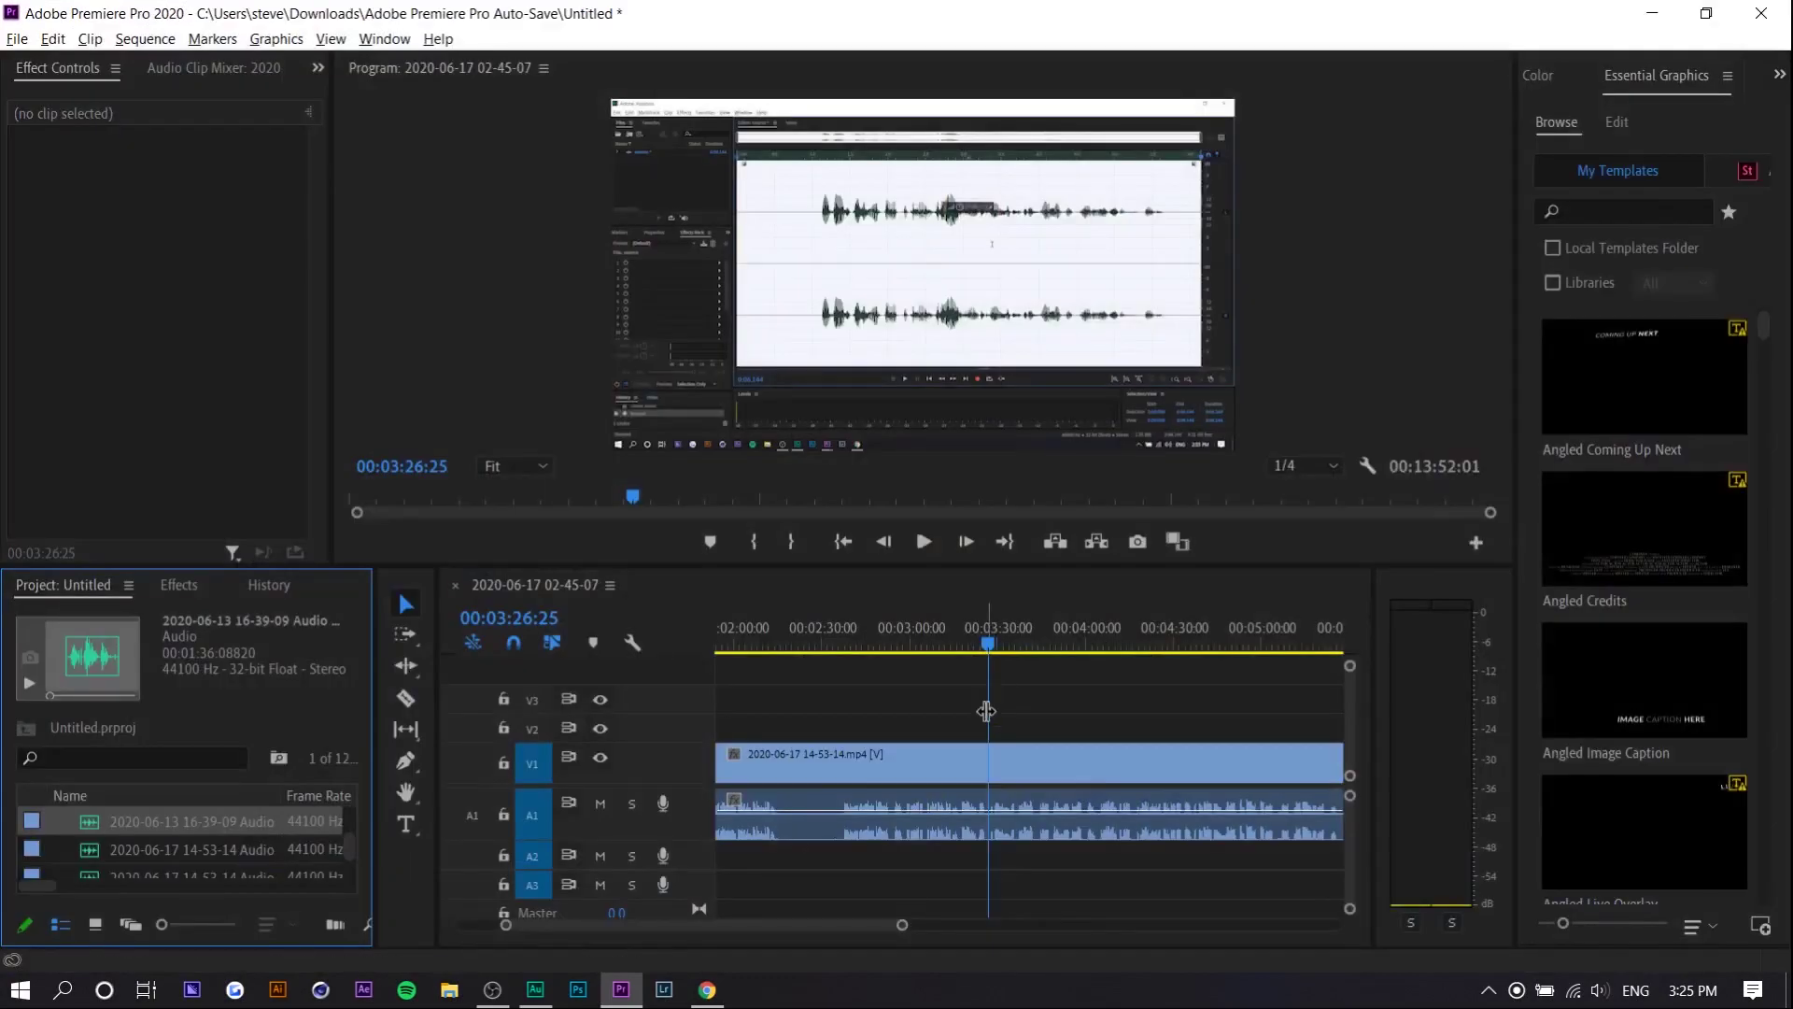
Play part of the 12:37.500 extracted recording, then set the playhead at the 10:00 mark.
click(1058, 698)
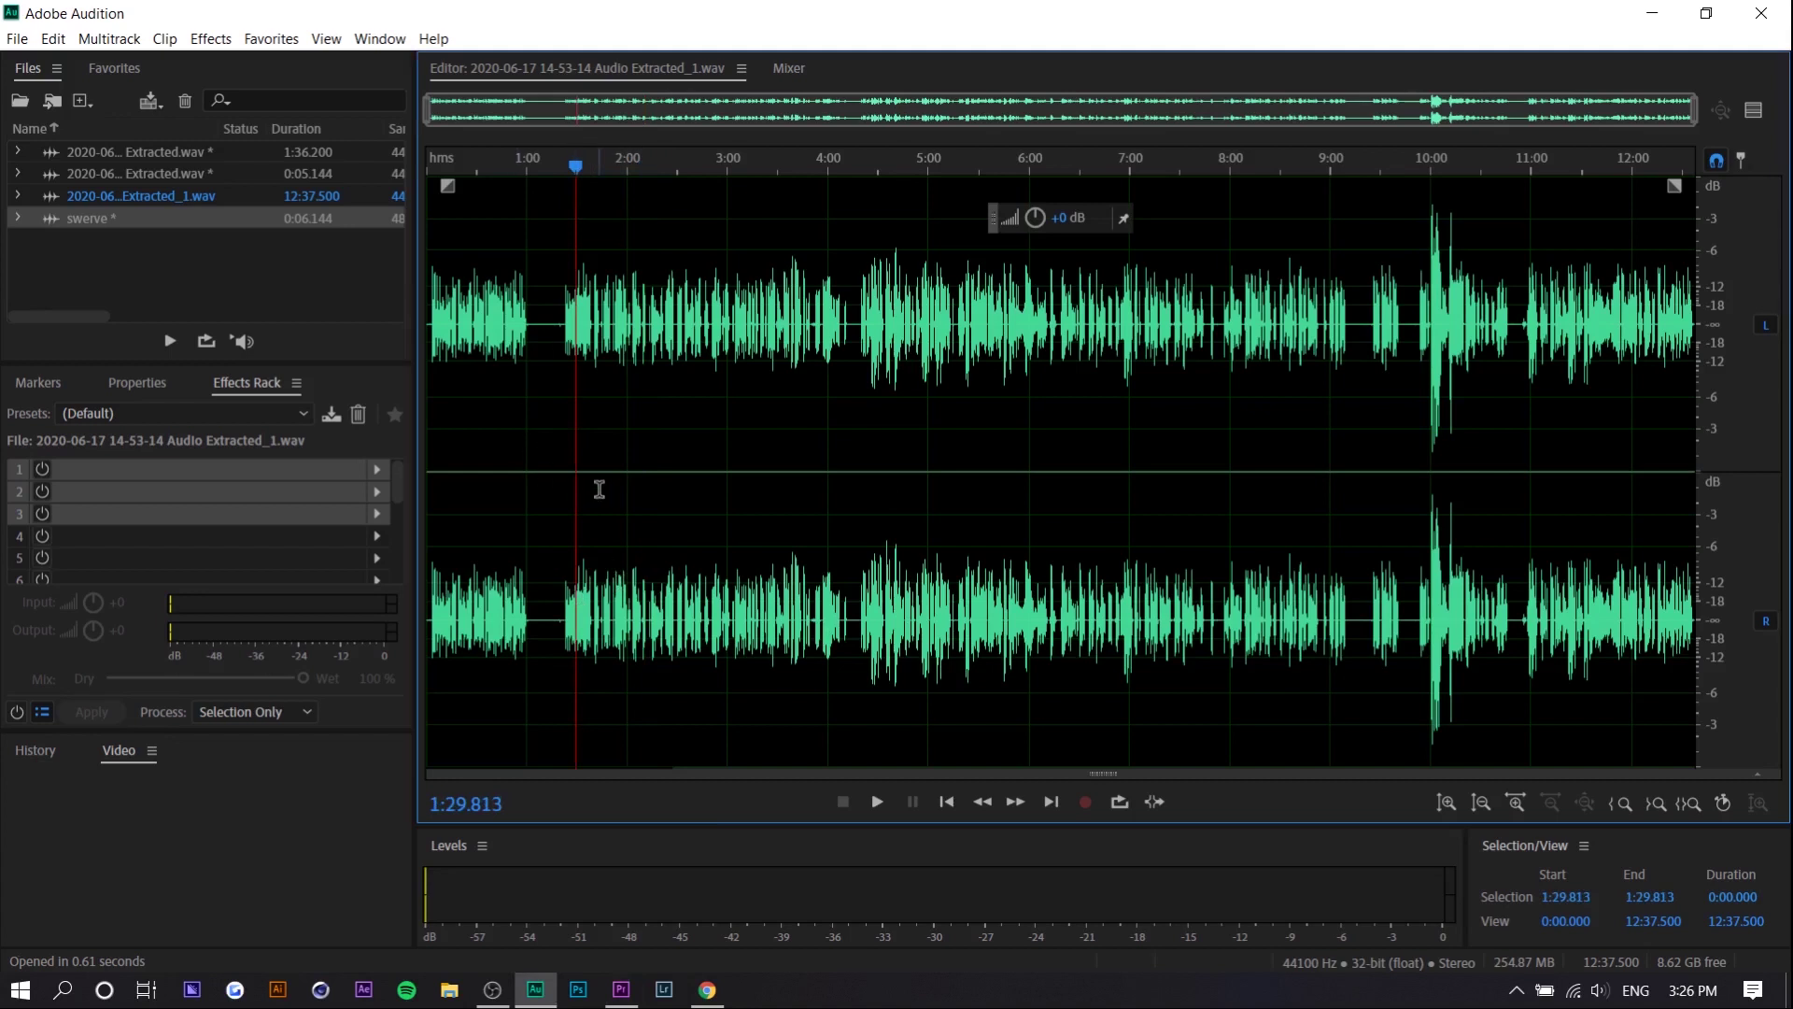
key(space)
key(space)
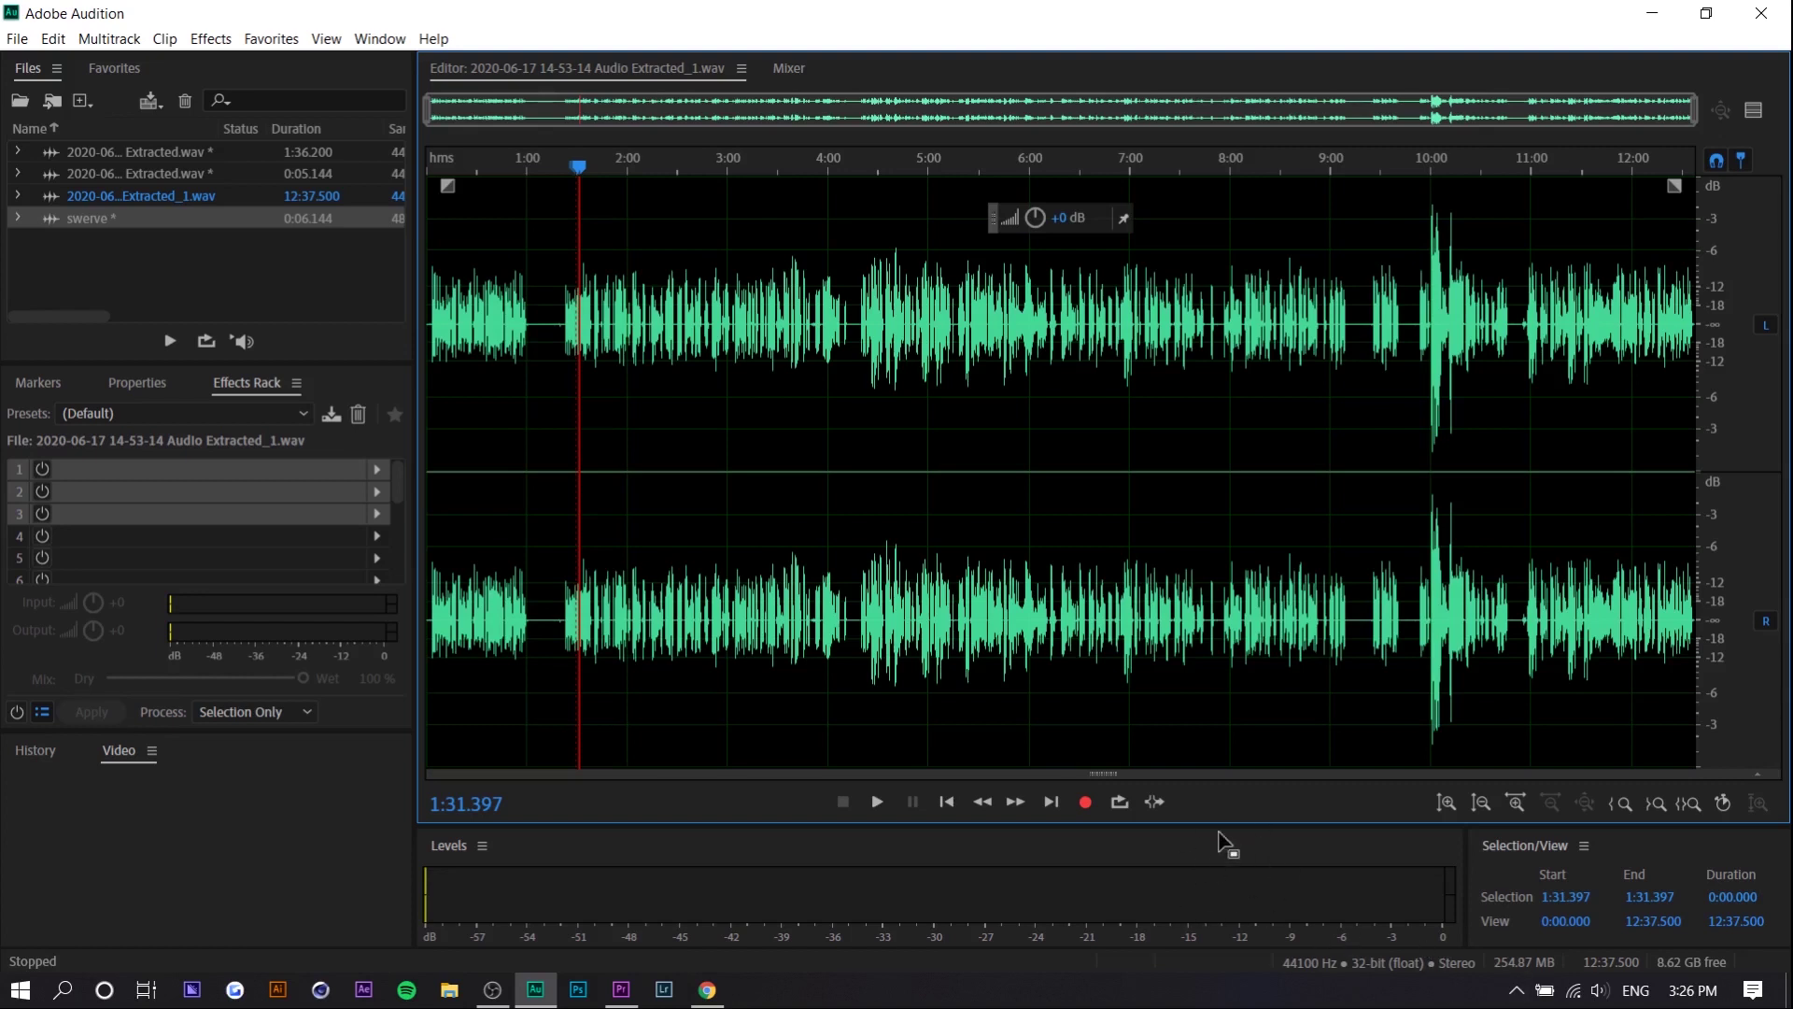
click(1429, 544)
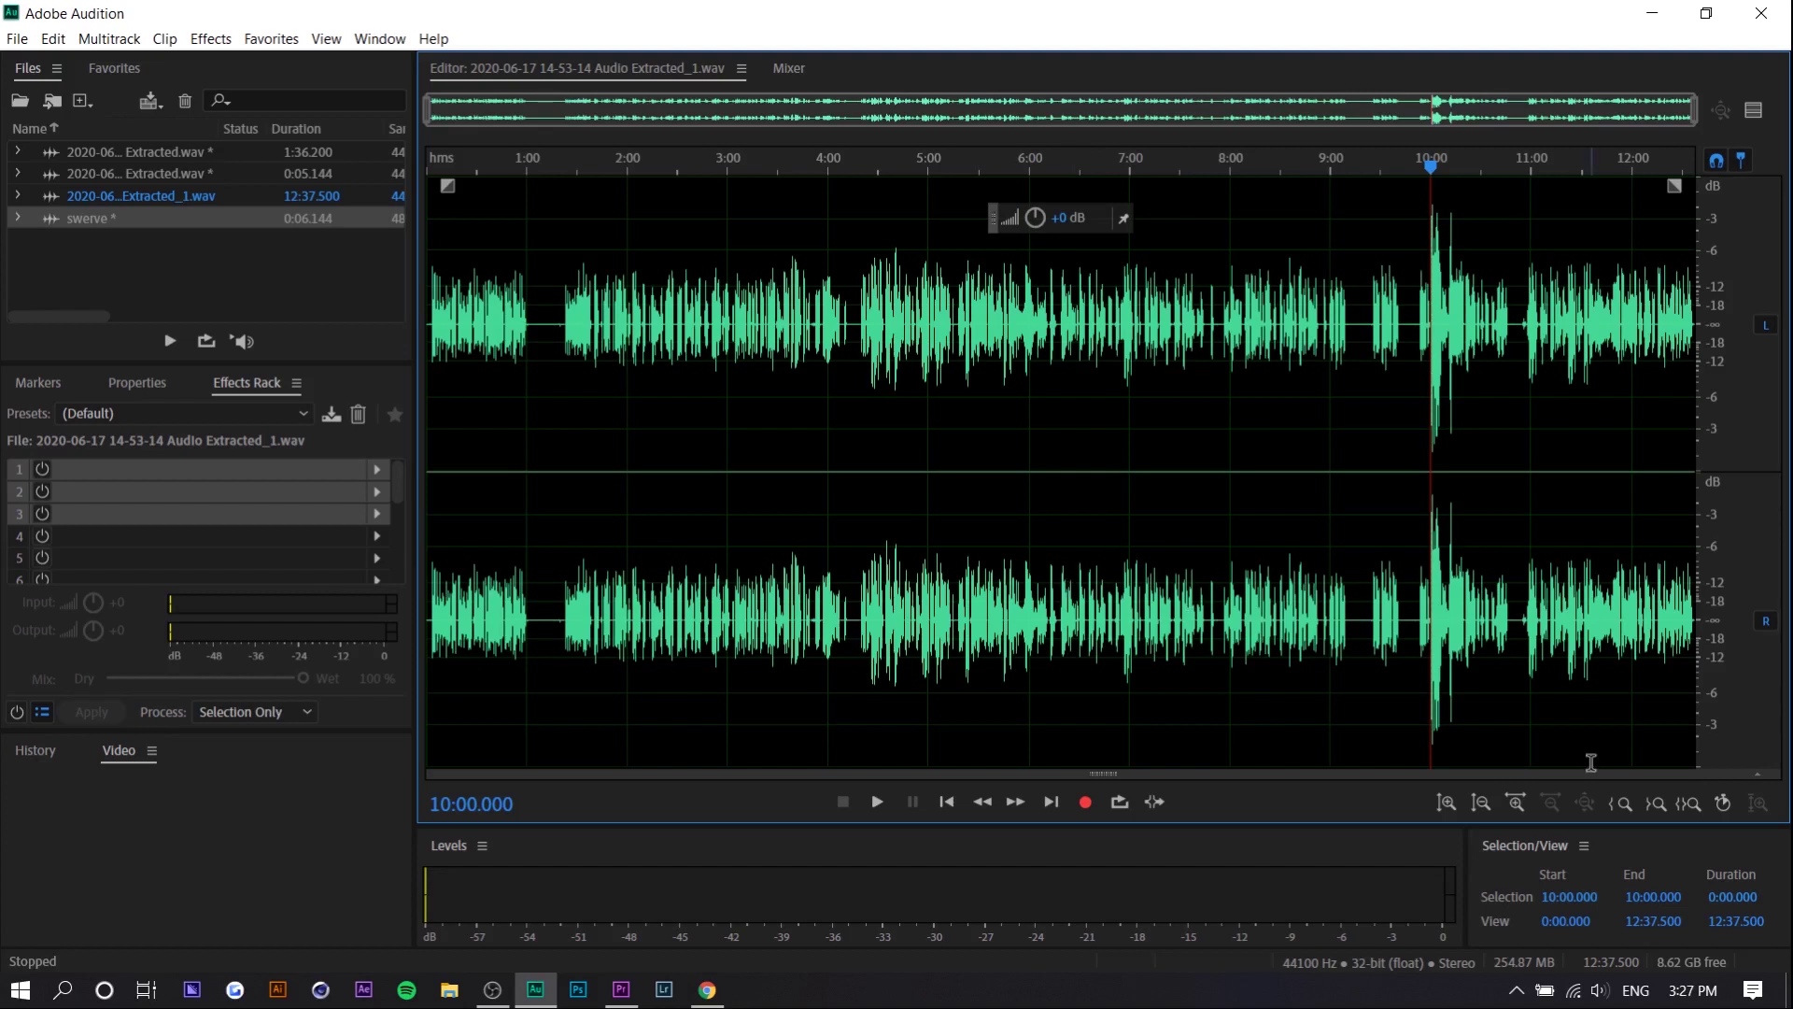
Confirm the microphone input volume is 75 in Windows Sound settings device properties.
right_click(1600, 991)
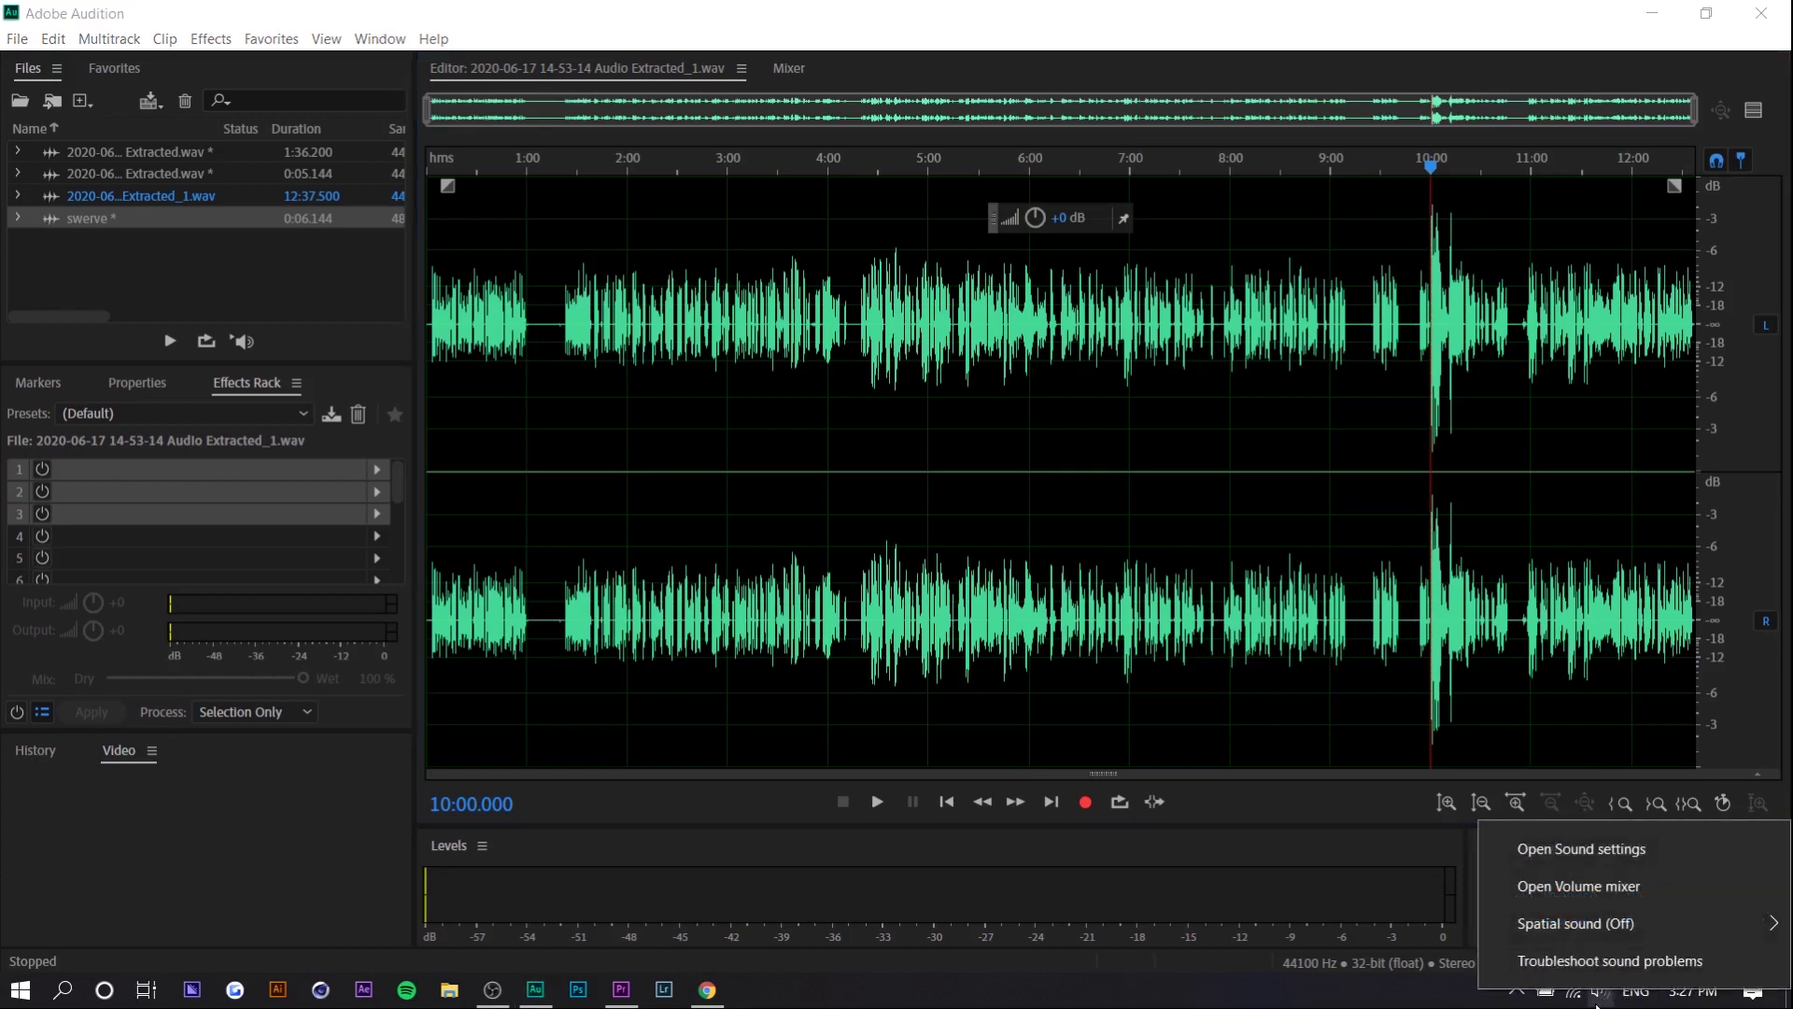
click(1589, 857)
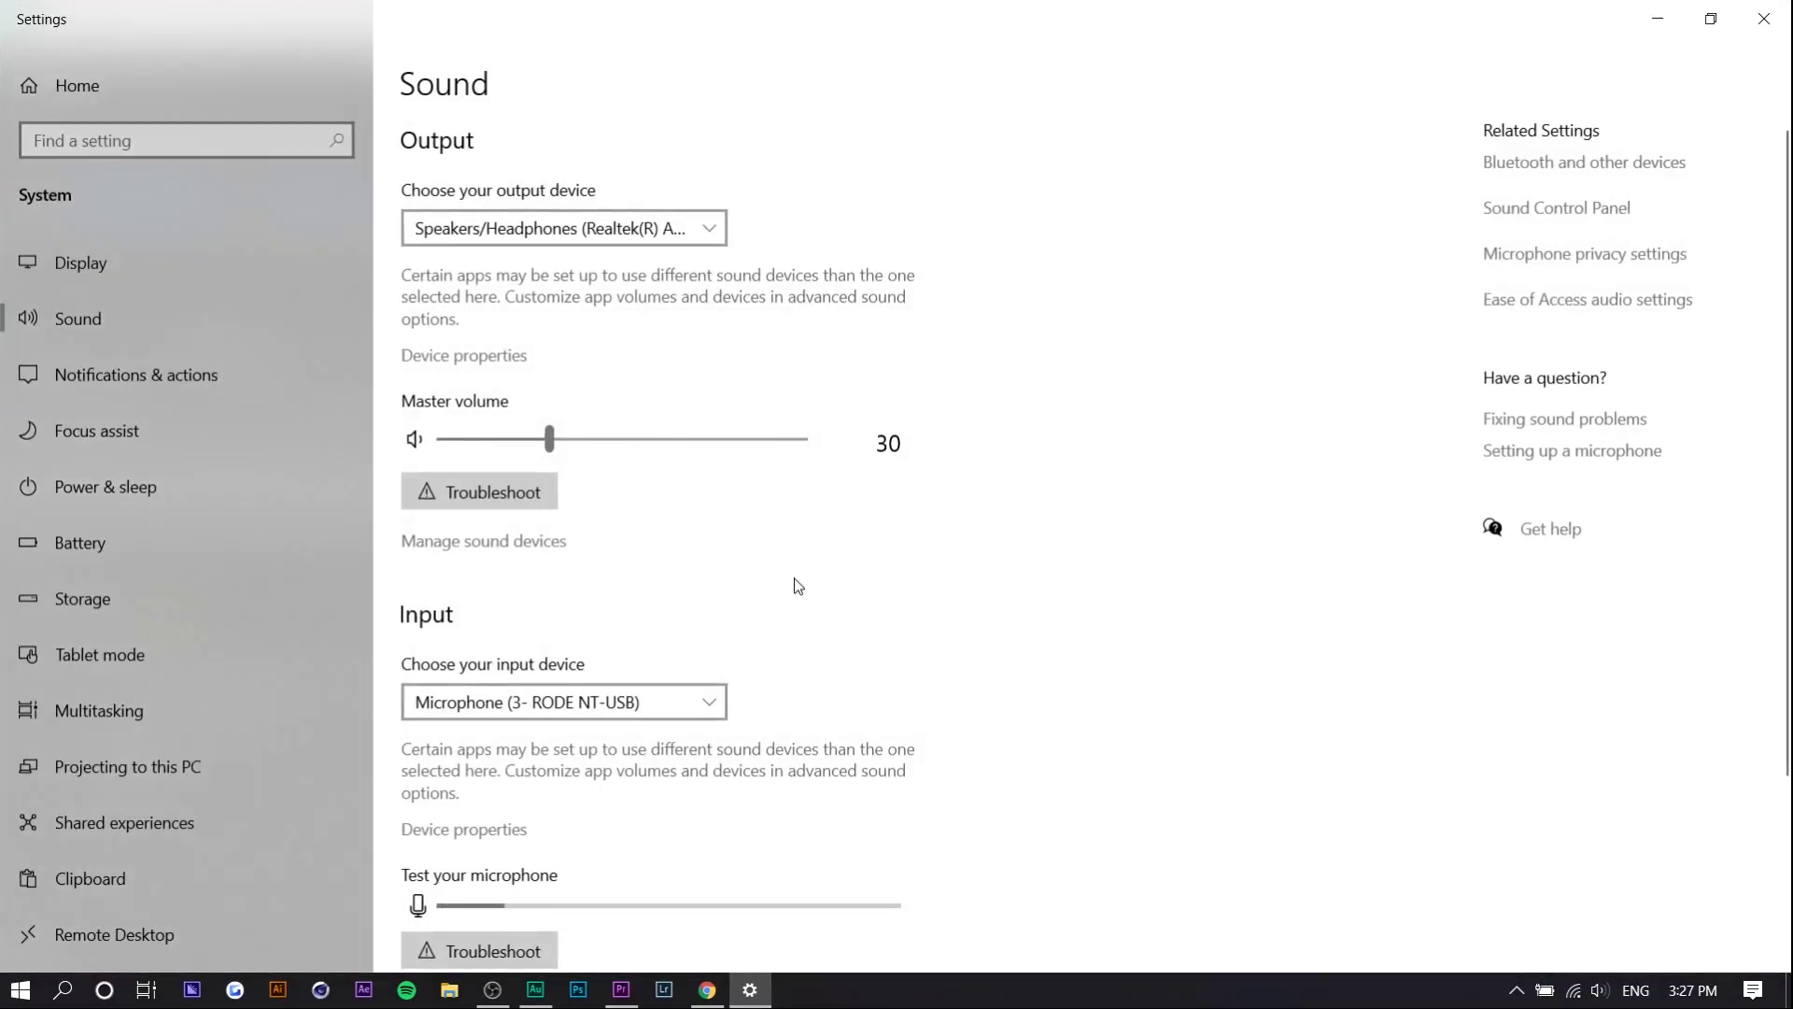
click(495, 830)
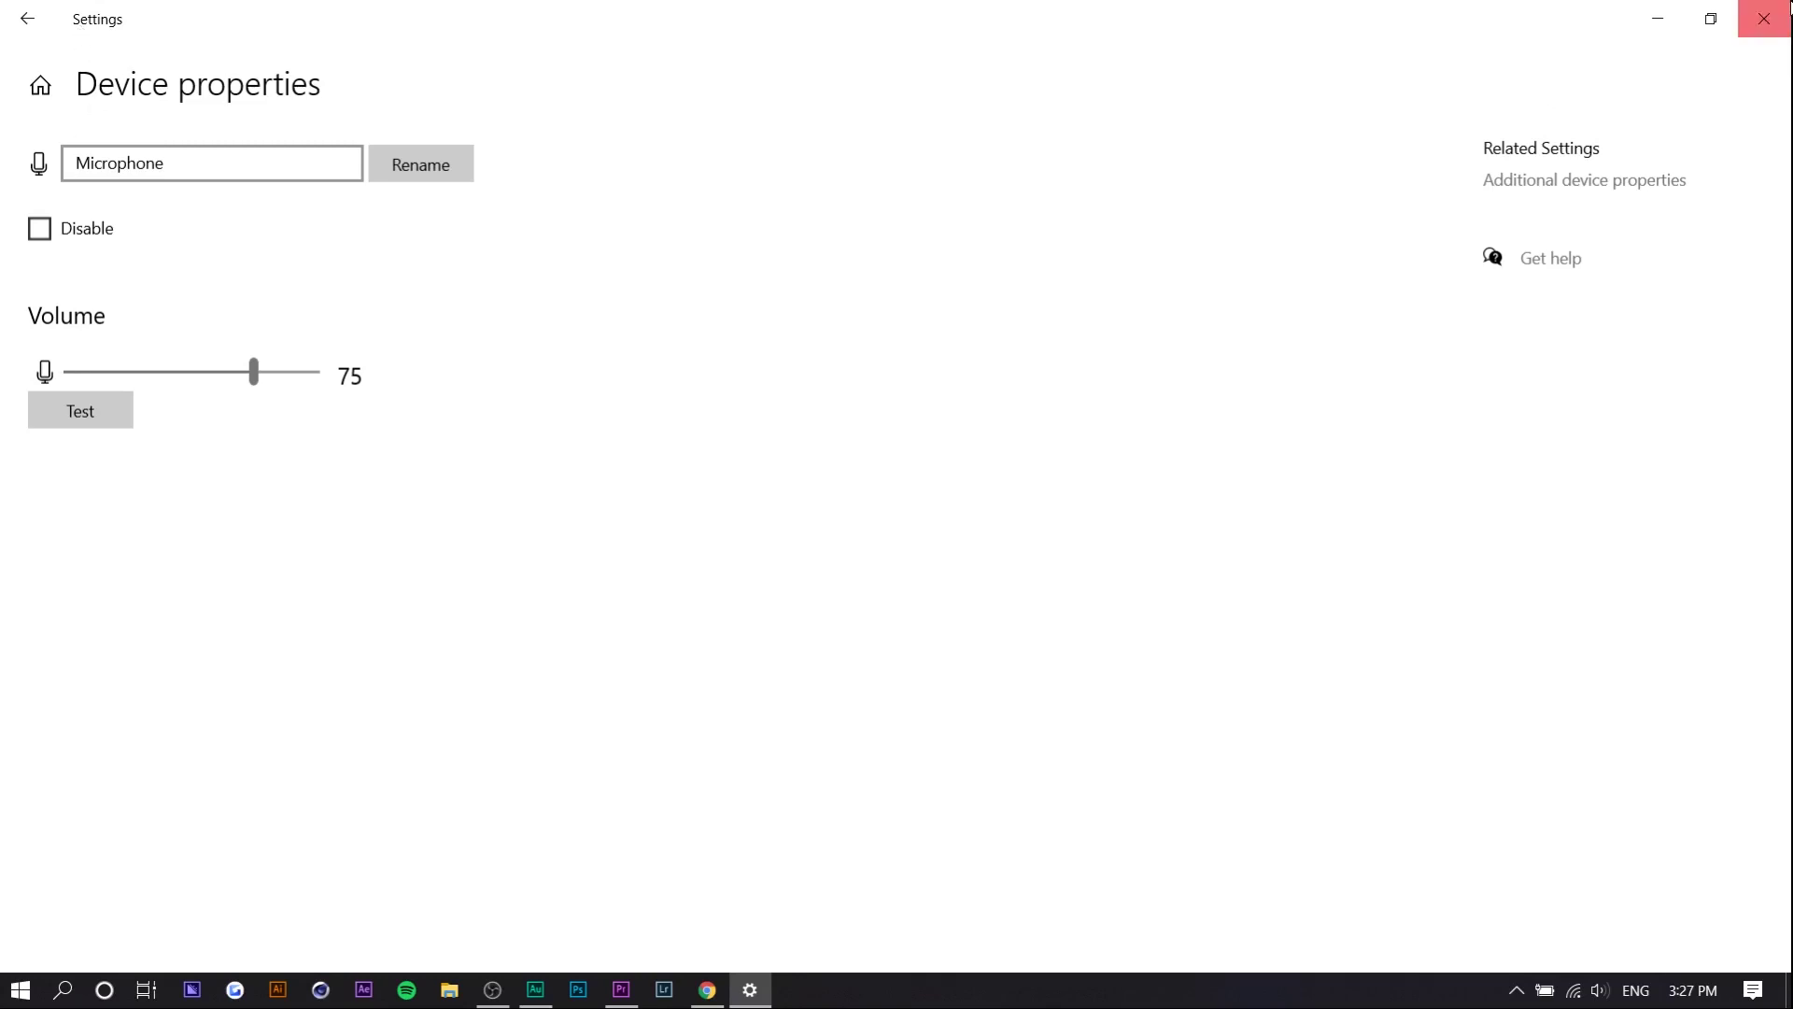
click(1765, 19)
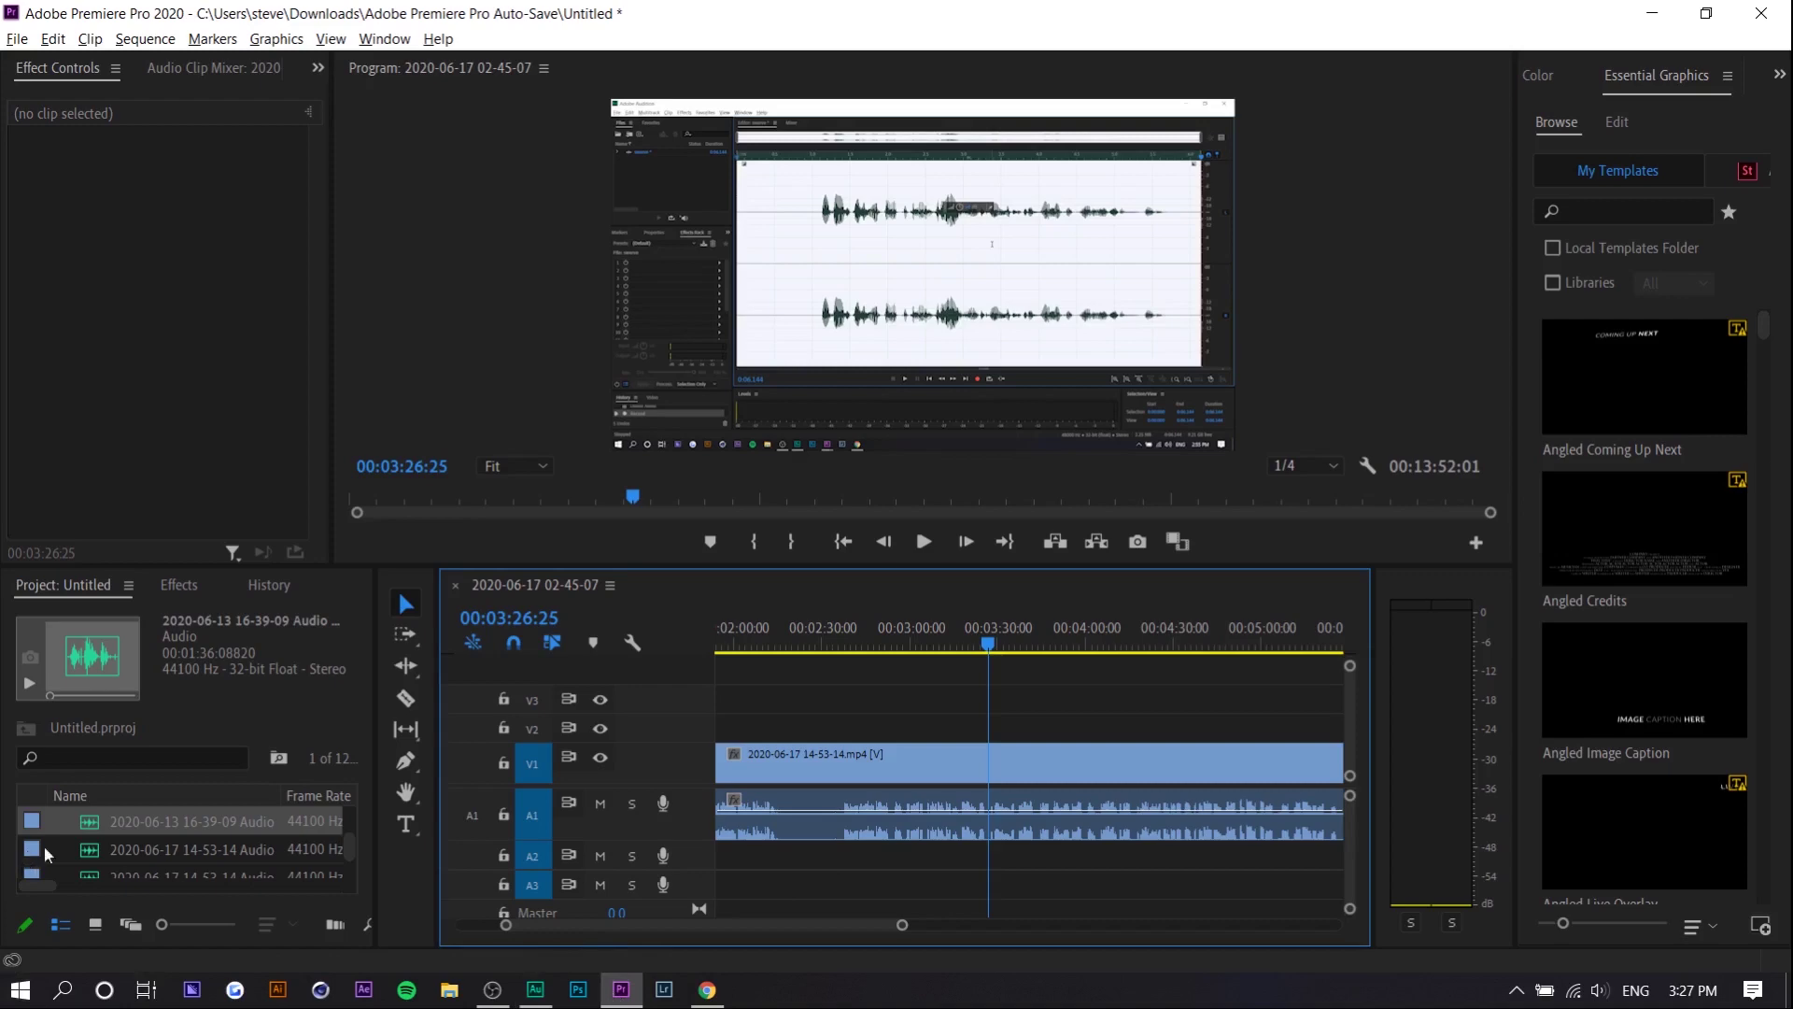
Export the swerve recording from Audition as swerve.wav to the Desktop.
key(alt+Tab)
click(16, 38)
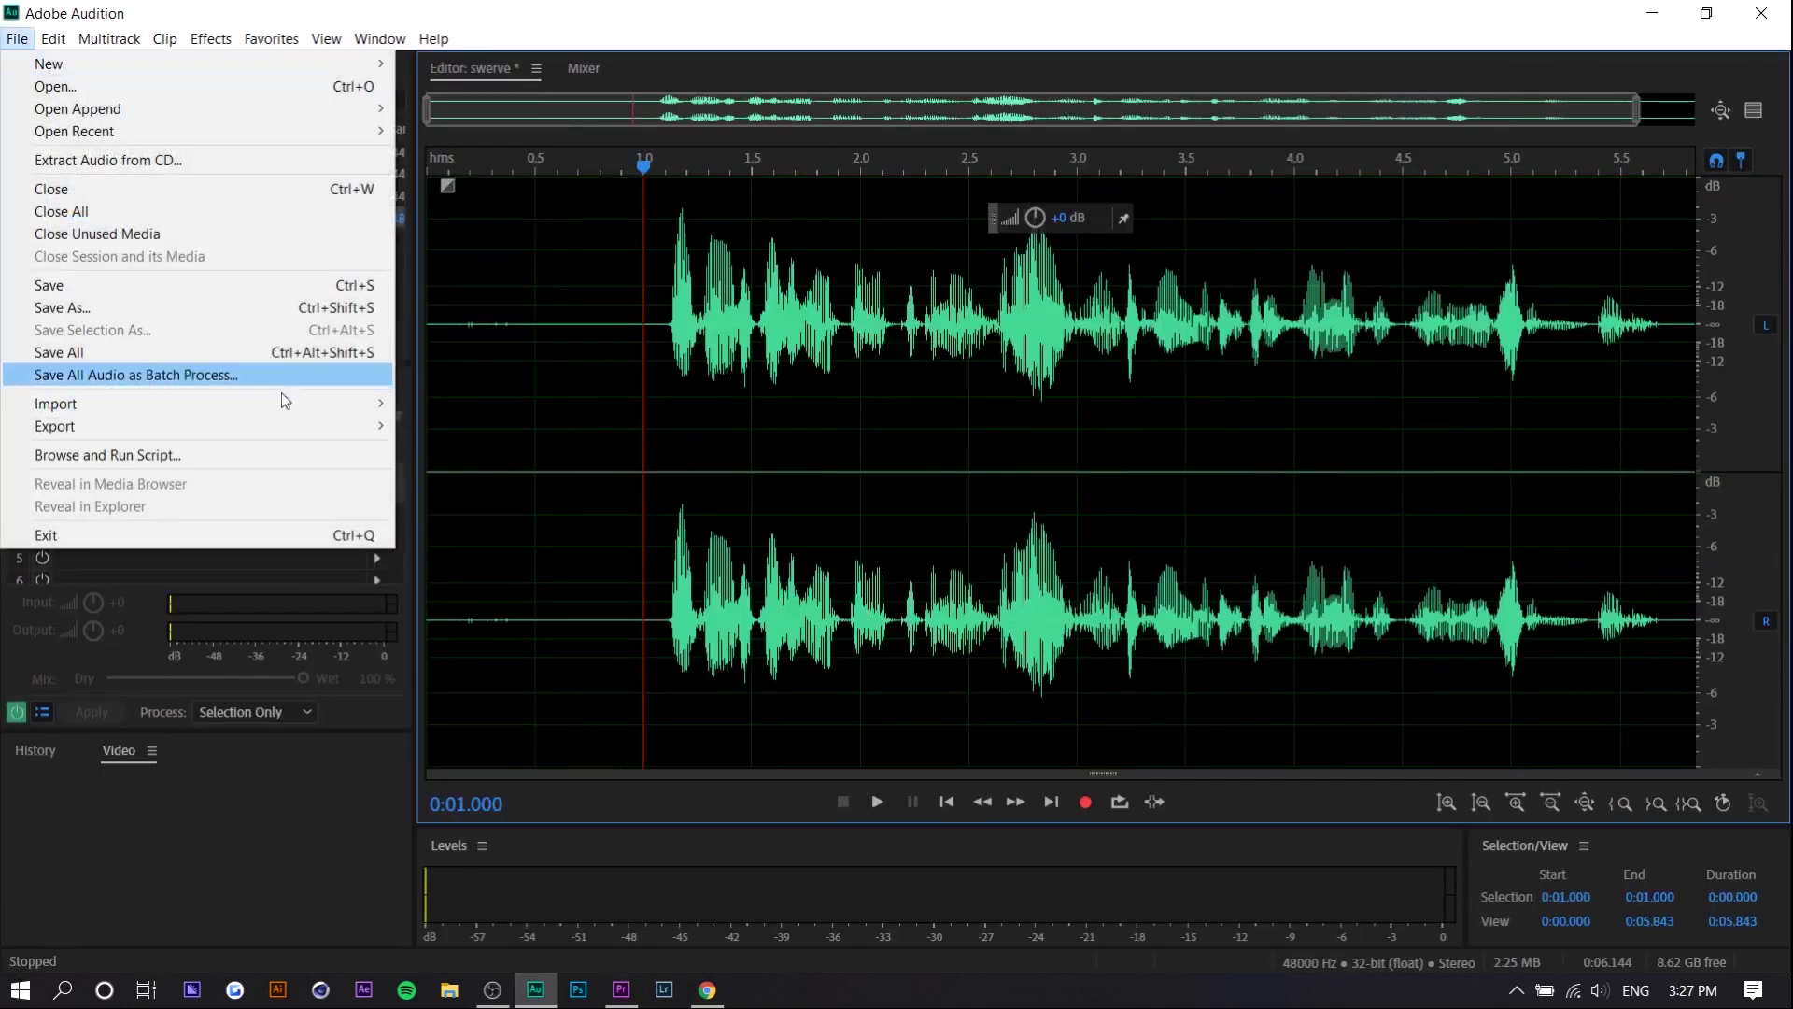
click(441, 426)
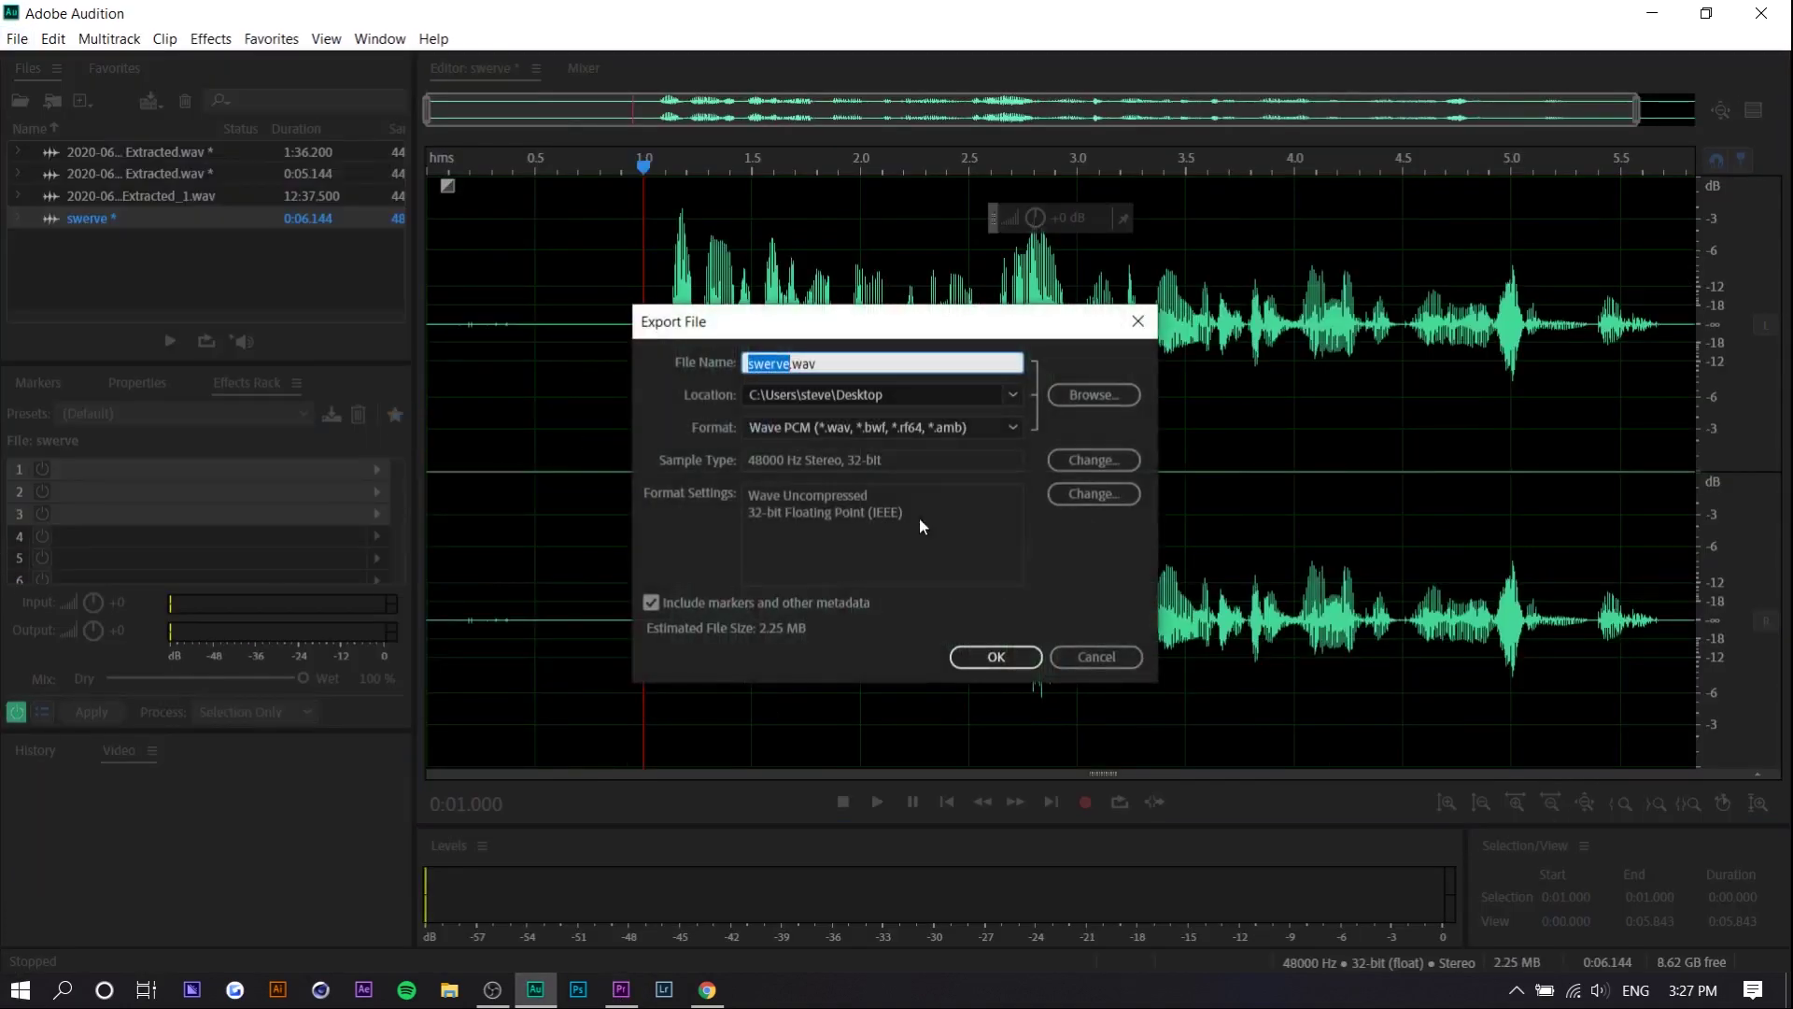
click(996, 657)
key(alt+Tab)
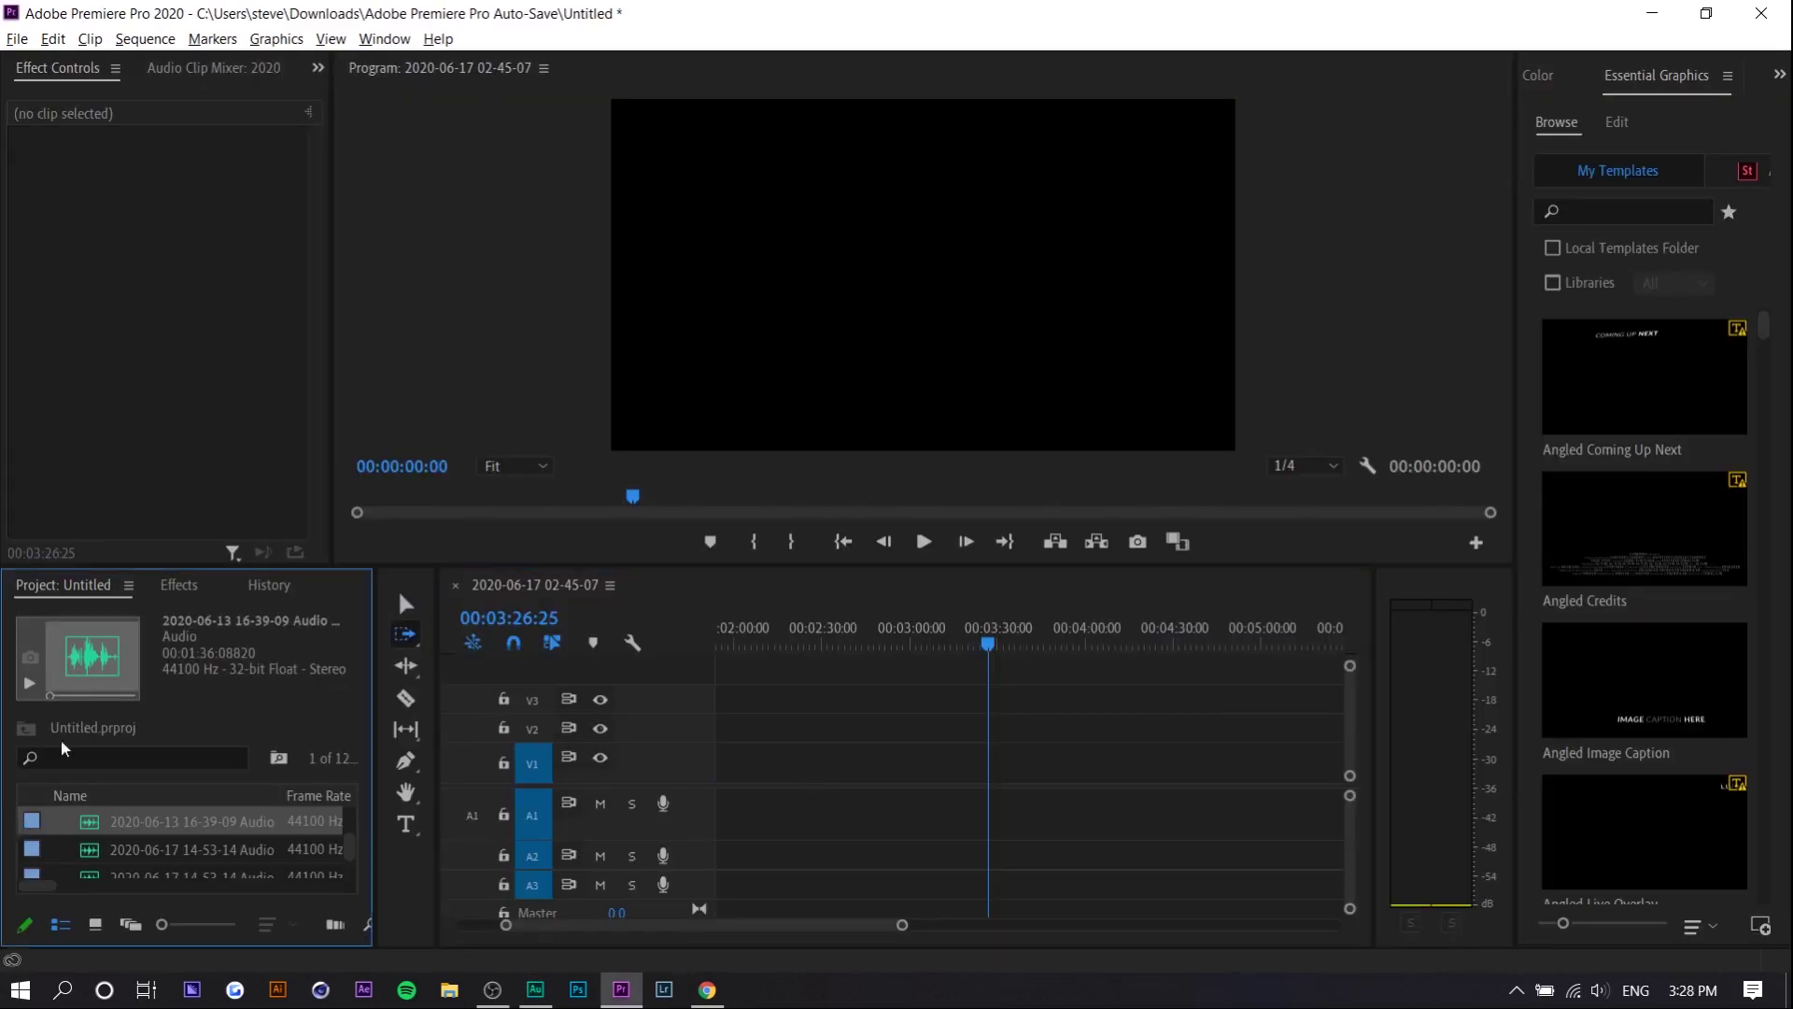
key(ctrl+i)
Import swerve.wav from the Desktop and place it on audio track A1.
click(95, 180)
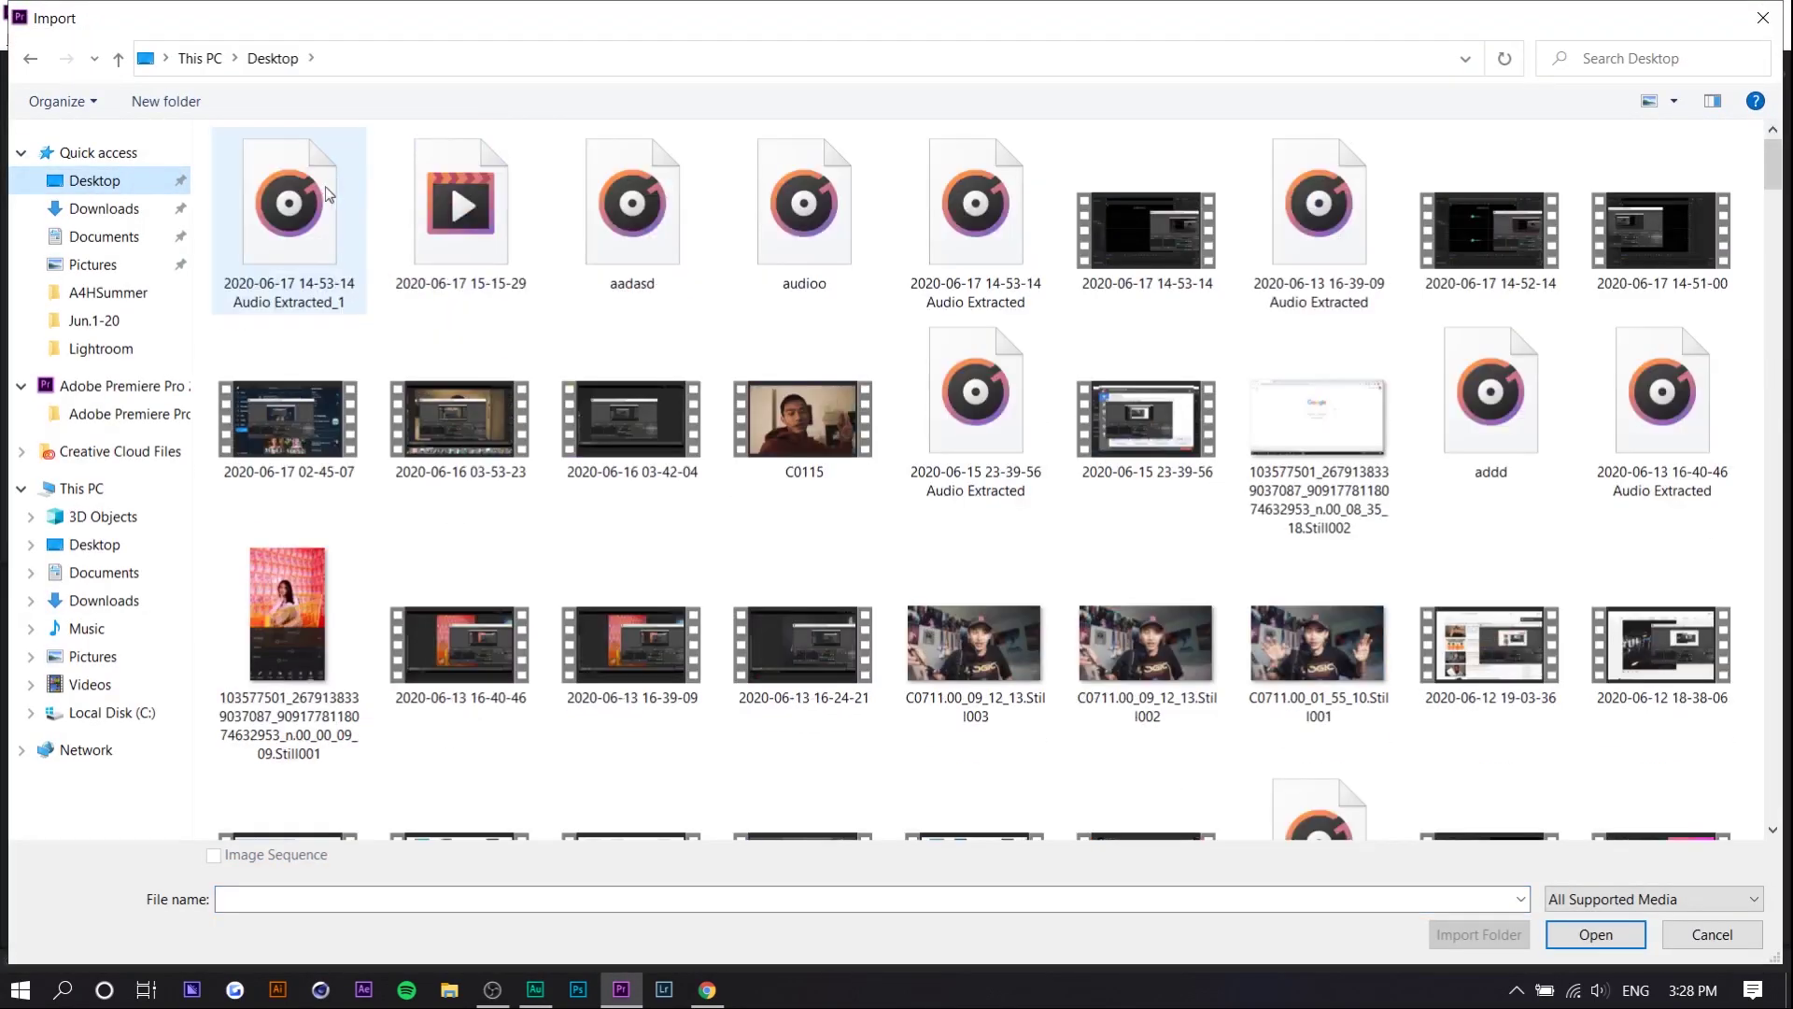
double_click(290, 201)
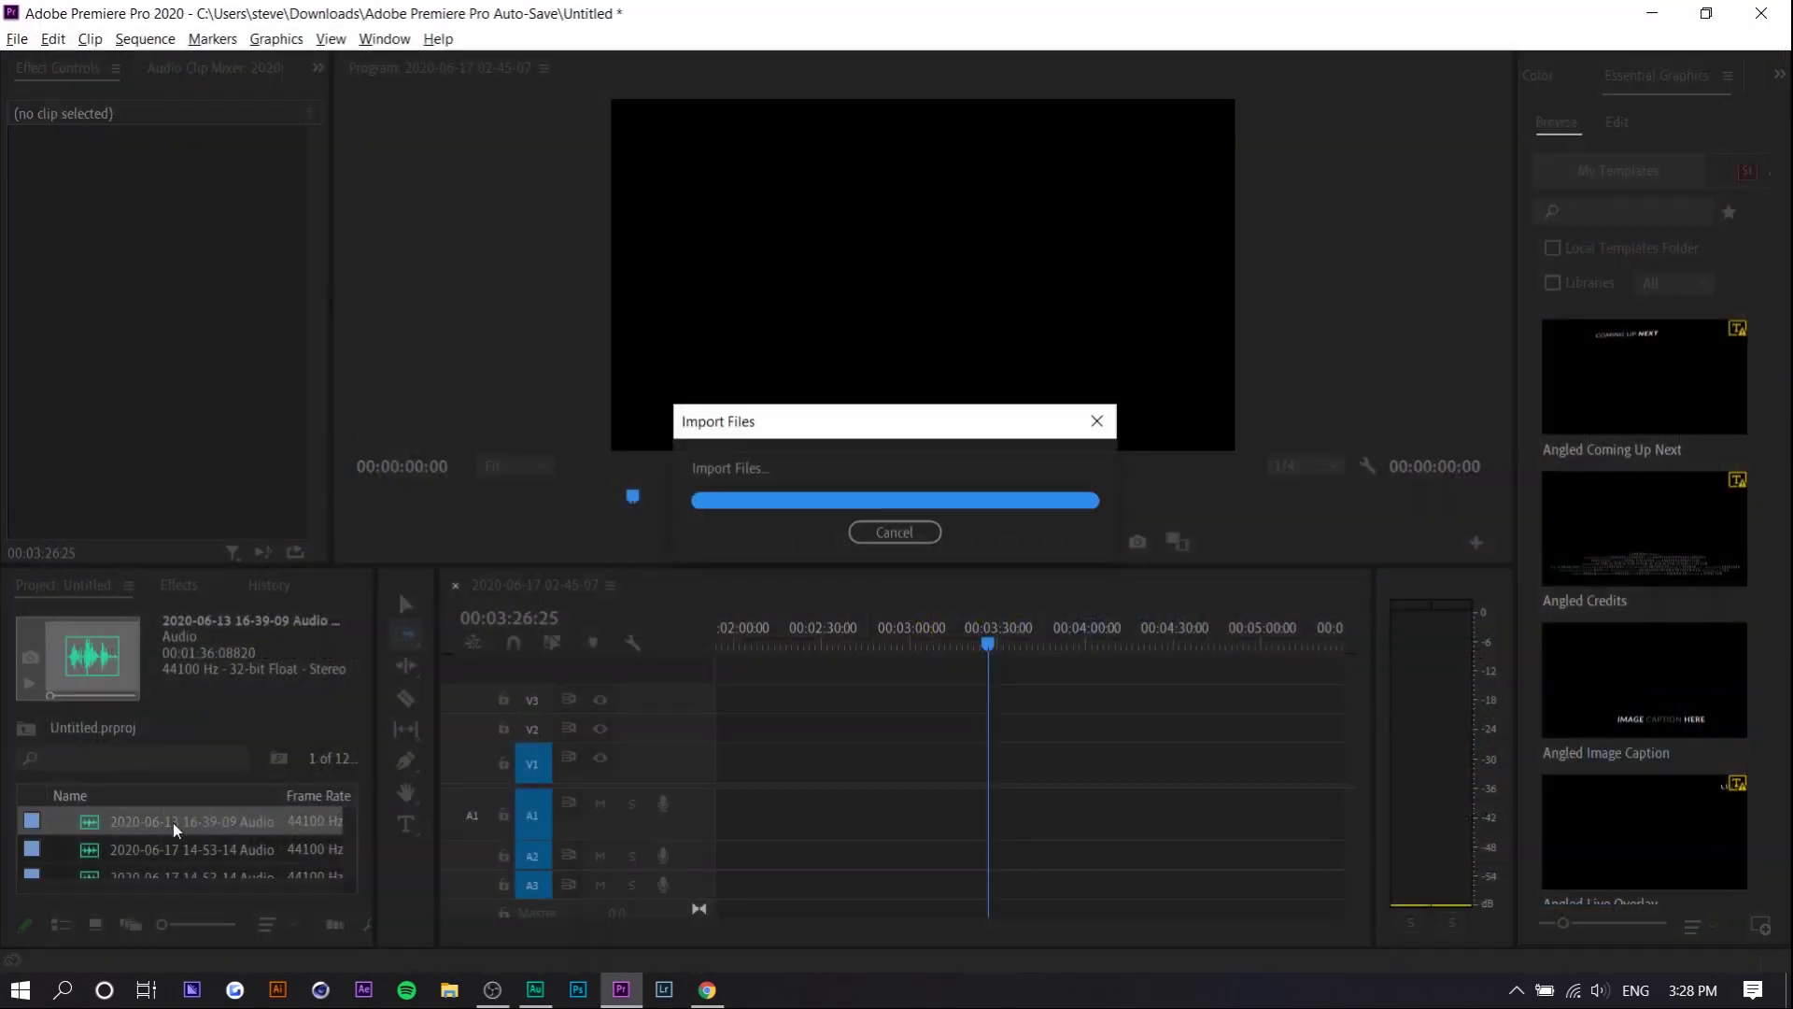
drag(187, 848, 1009, 792)
key(Up)
key(space)
key(=)
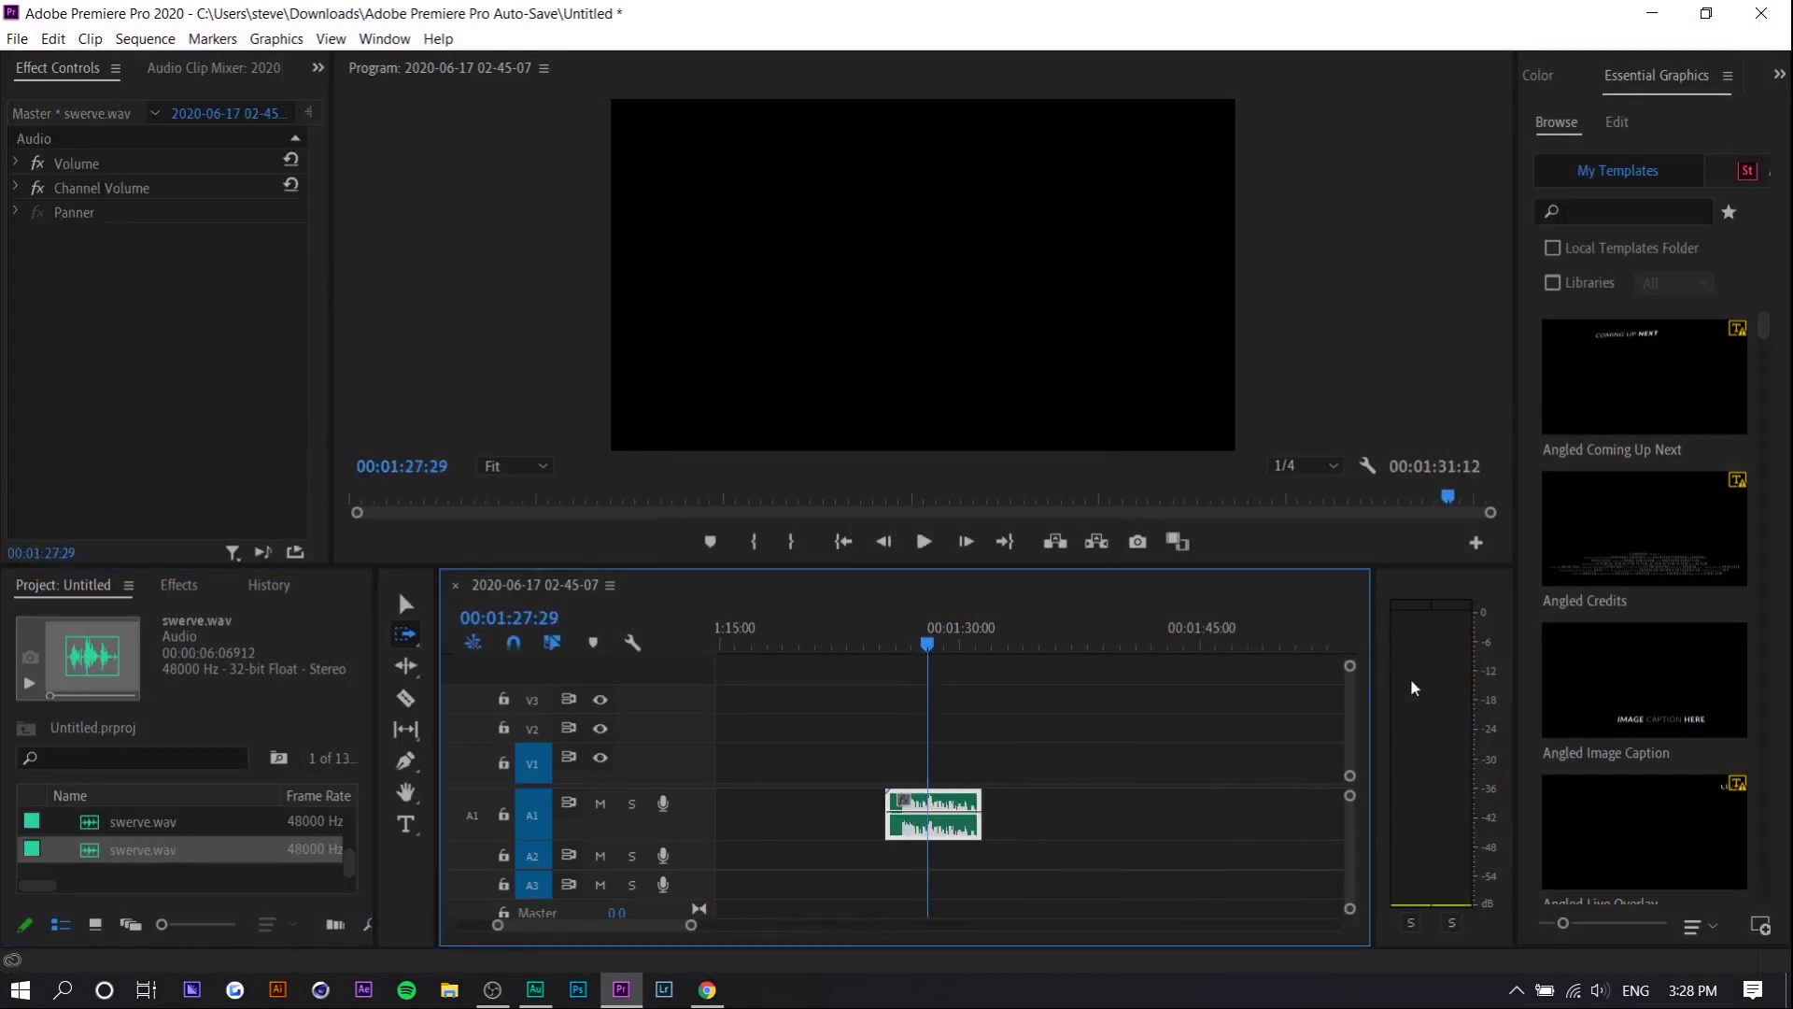
Lay the long music clip onto track A2 beneath swerve.wav and play it back.
mouse_move(142, 821)
mouse_down()
mouse_move(616, 866)
mouse_move(955, 870)
mouse_up()
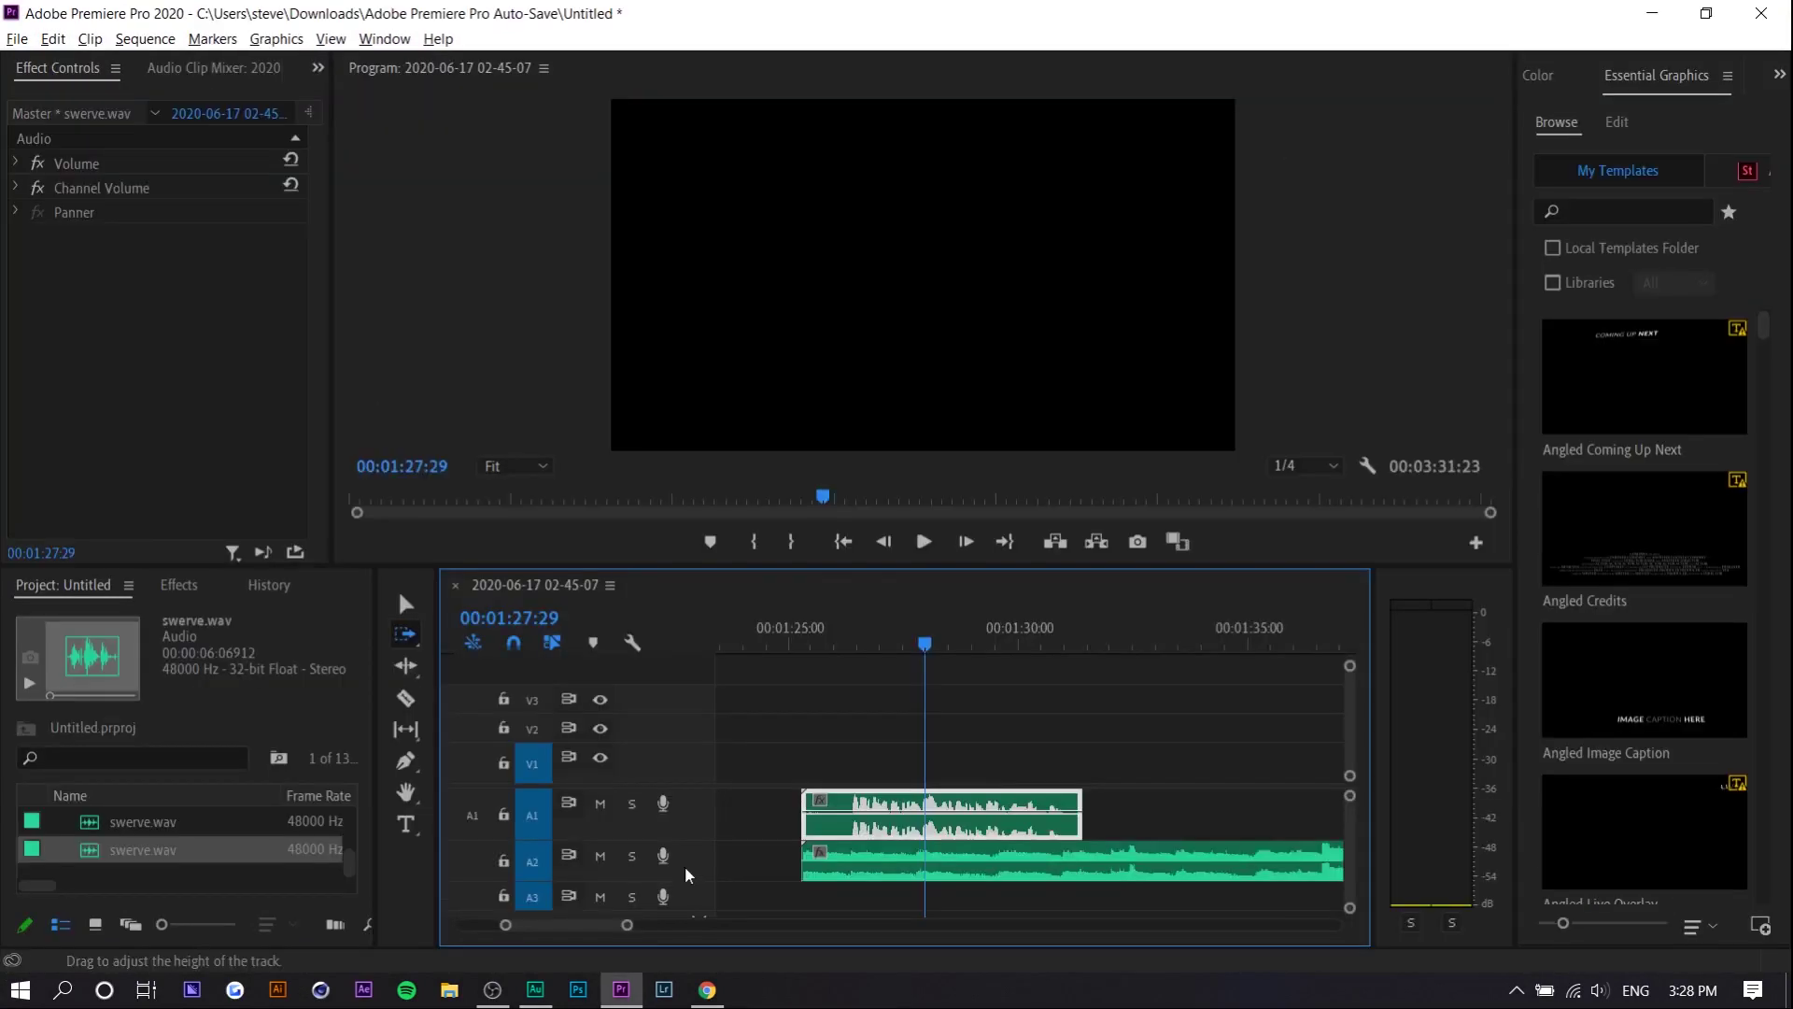
key(minus)
click(955, 870)
click(1148, 626)
key(space)
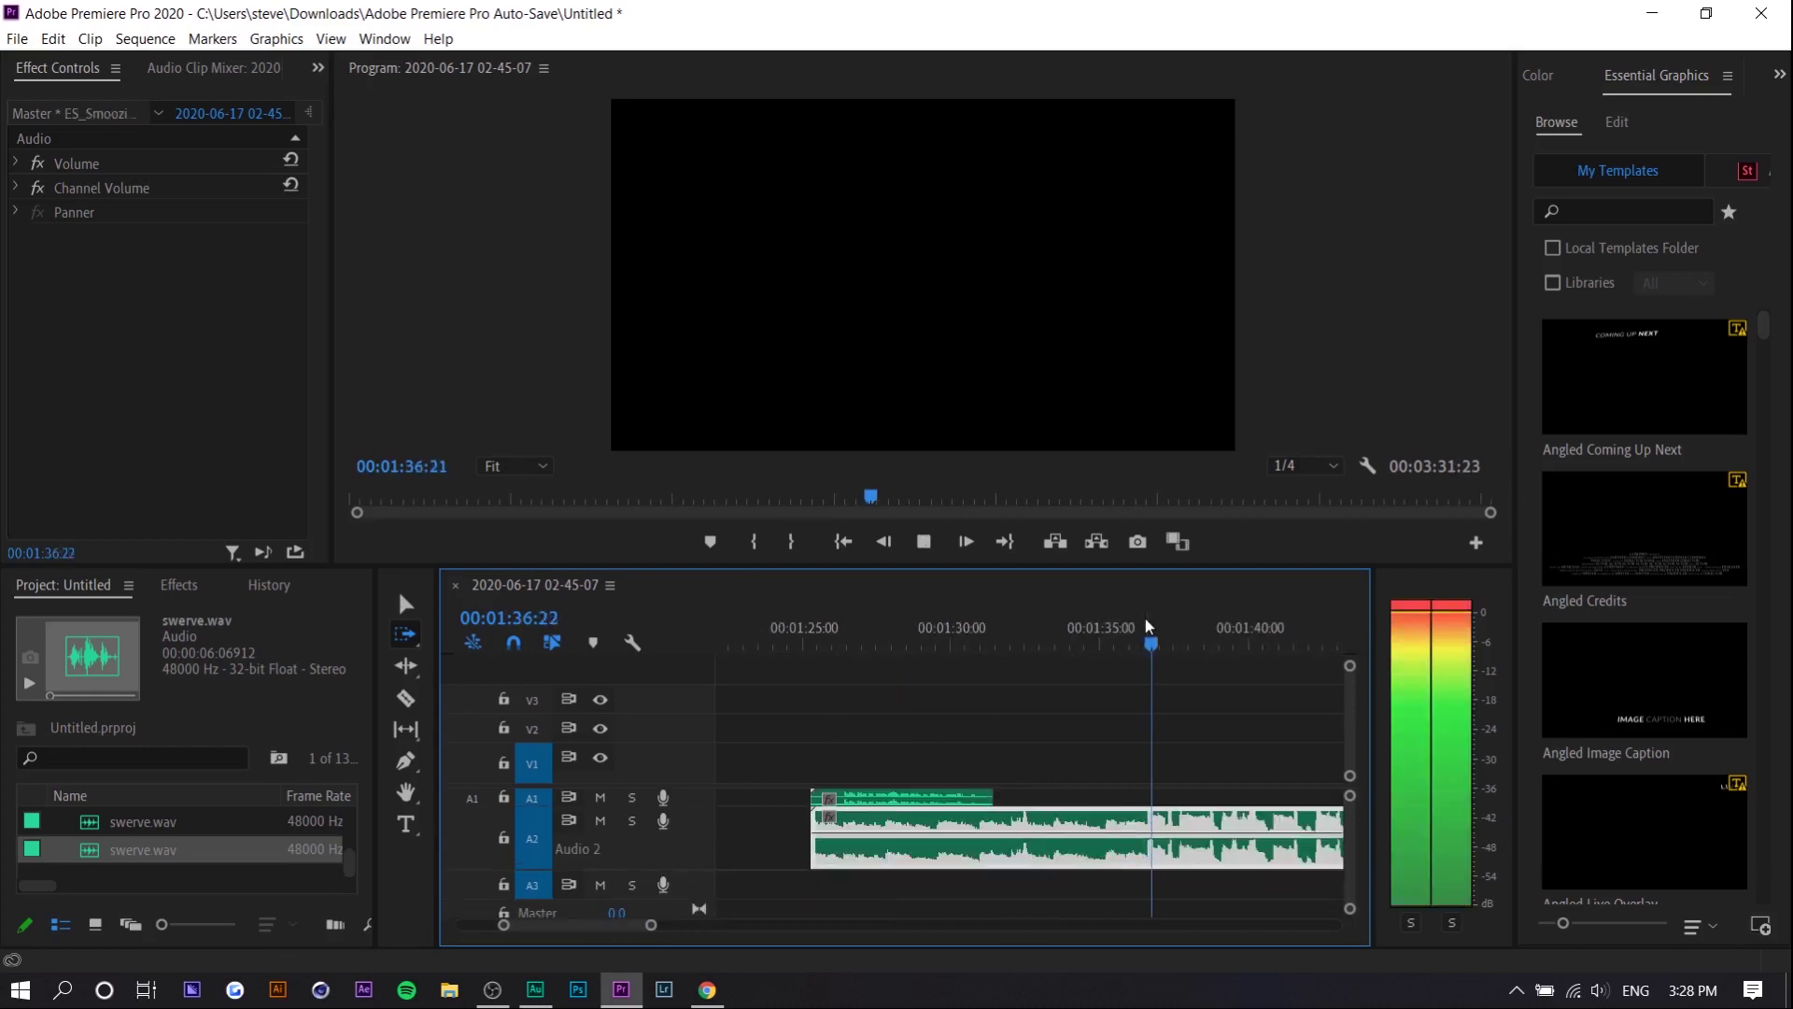
key(space)
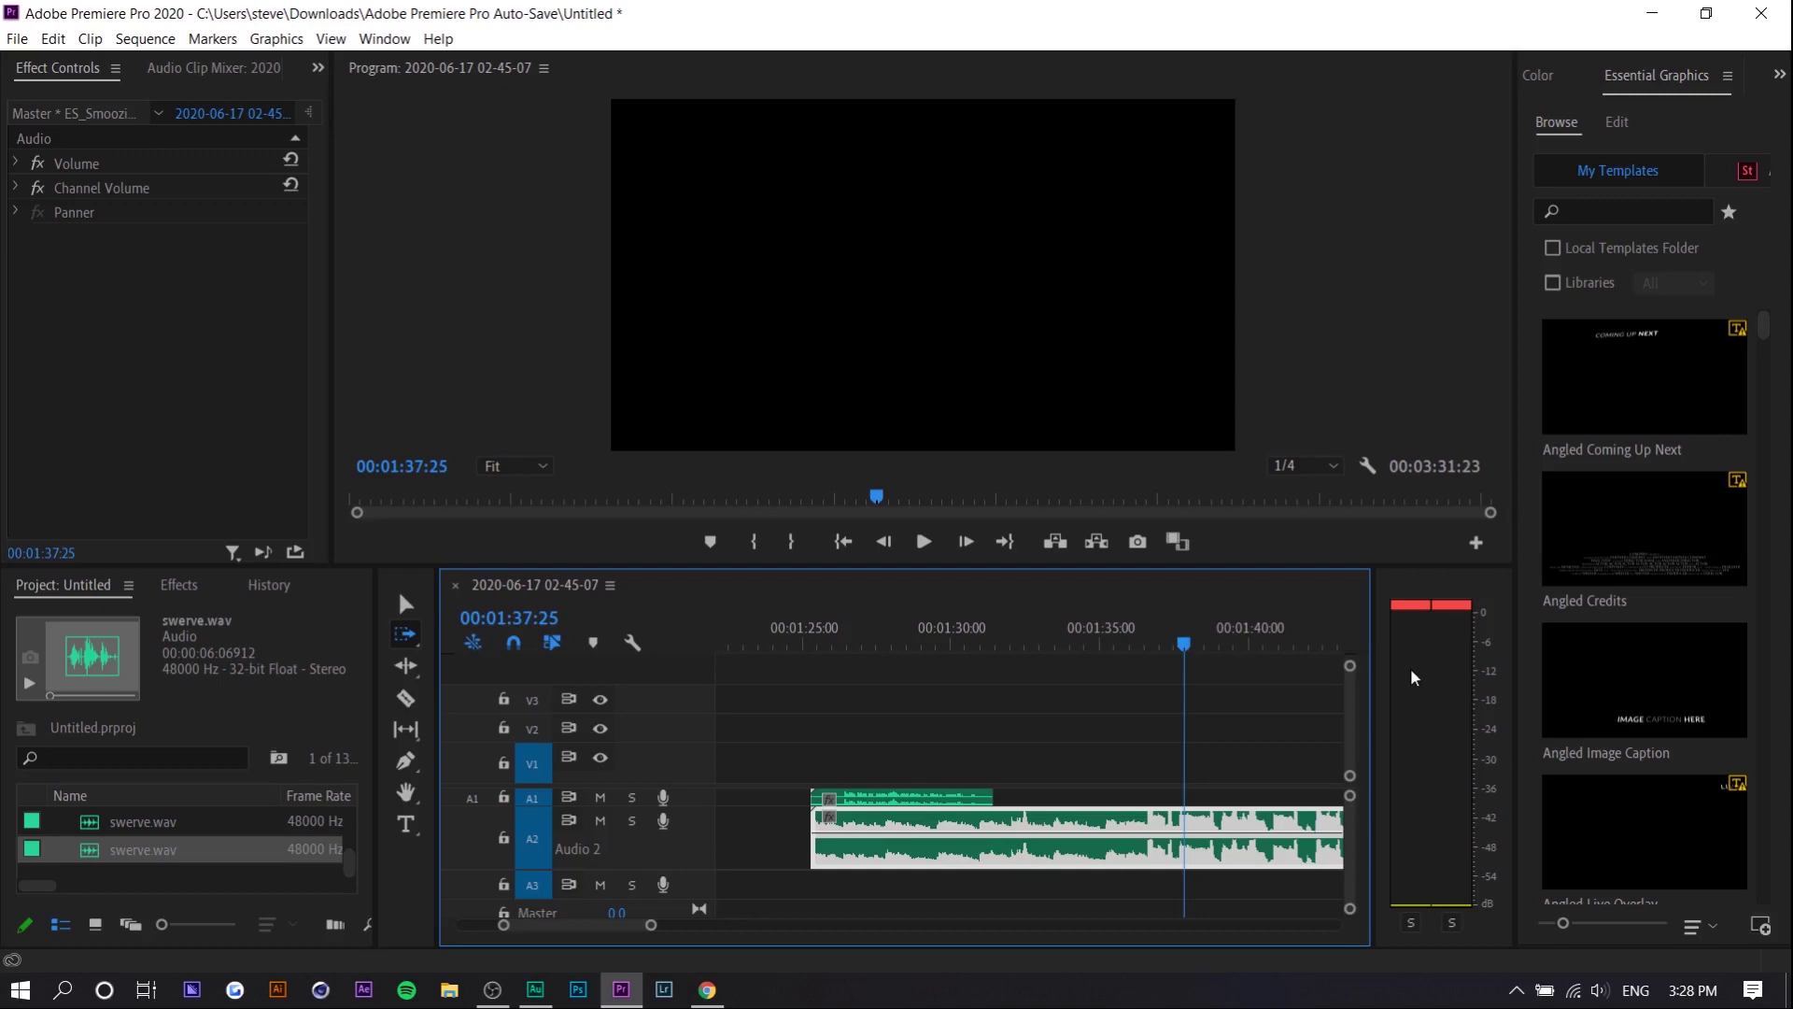
scroll(696, 845, down, 1)
key(v)
click(1121, 749)
right_click(1111, 832)
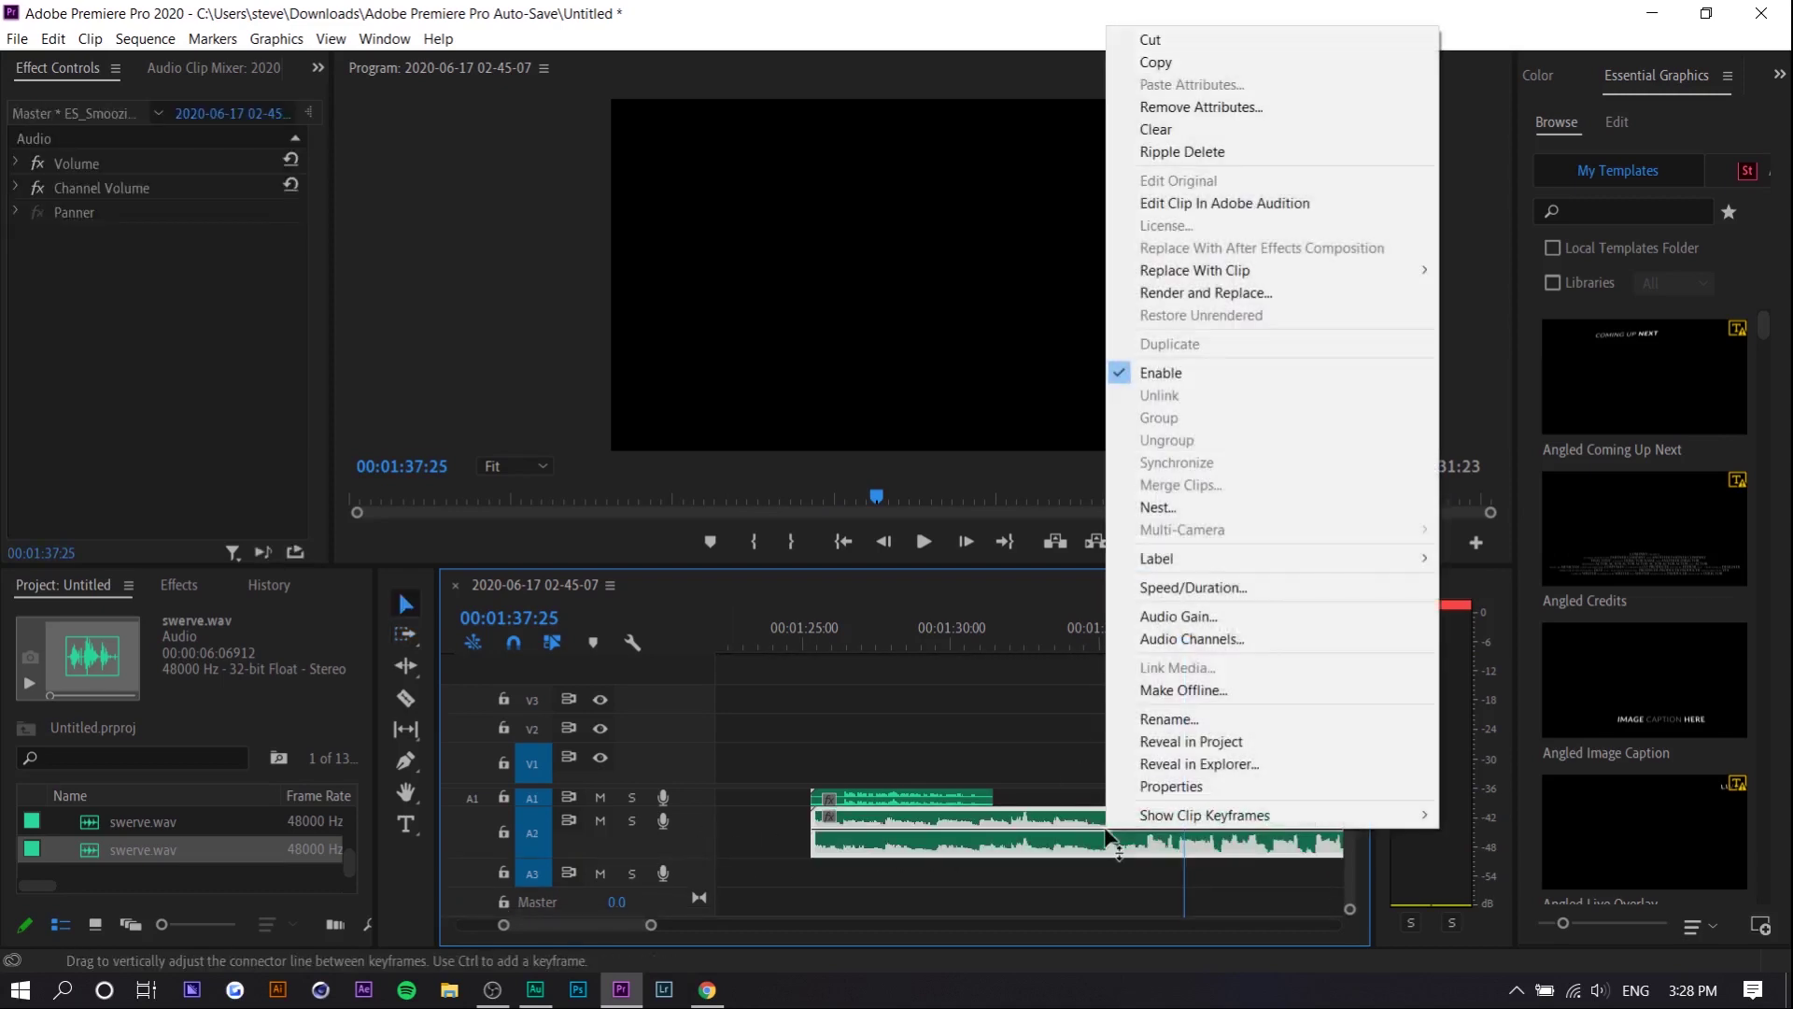
Adjust the A2 music clip's Audio Gain by 10 dB, then play the mix from the voice clip's start.
click(1163, 616)
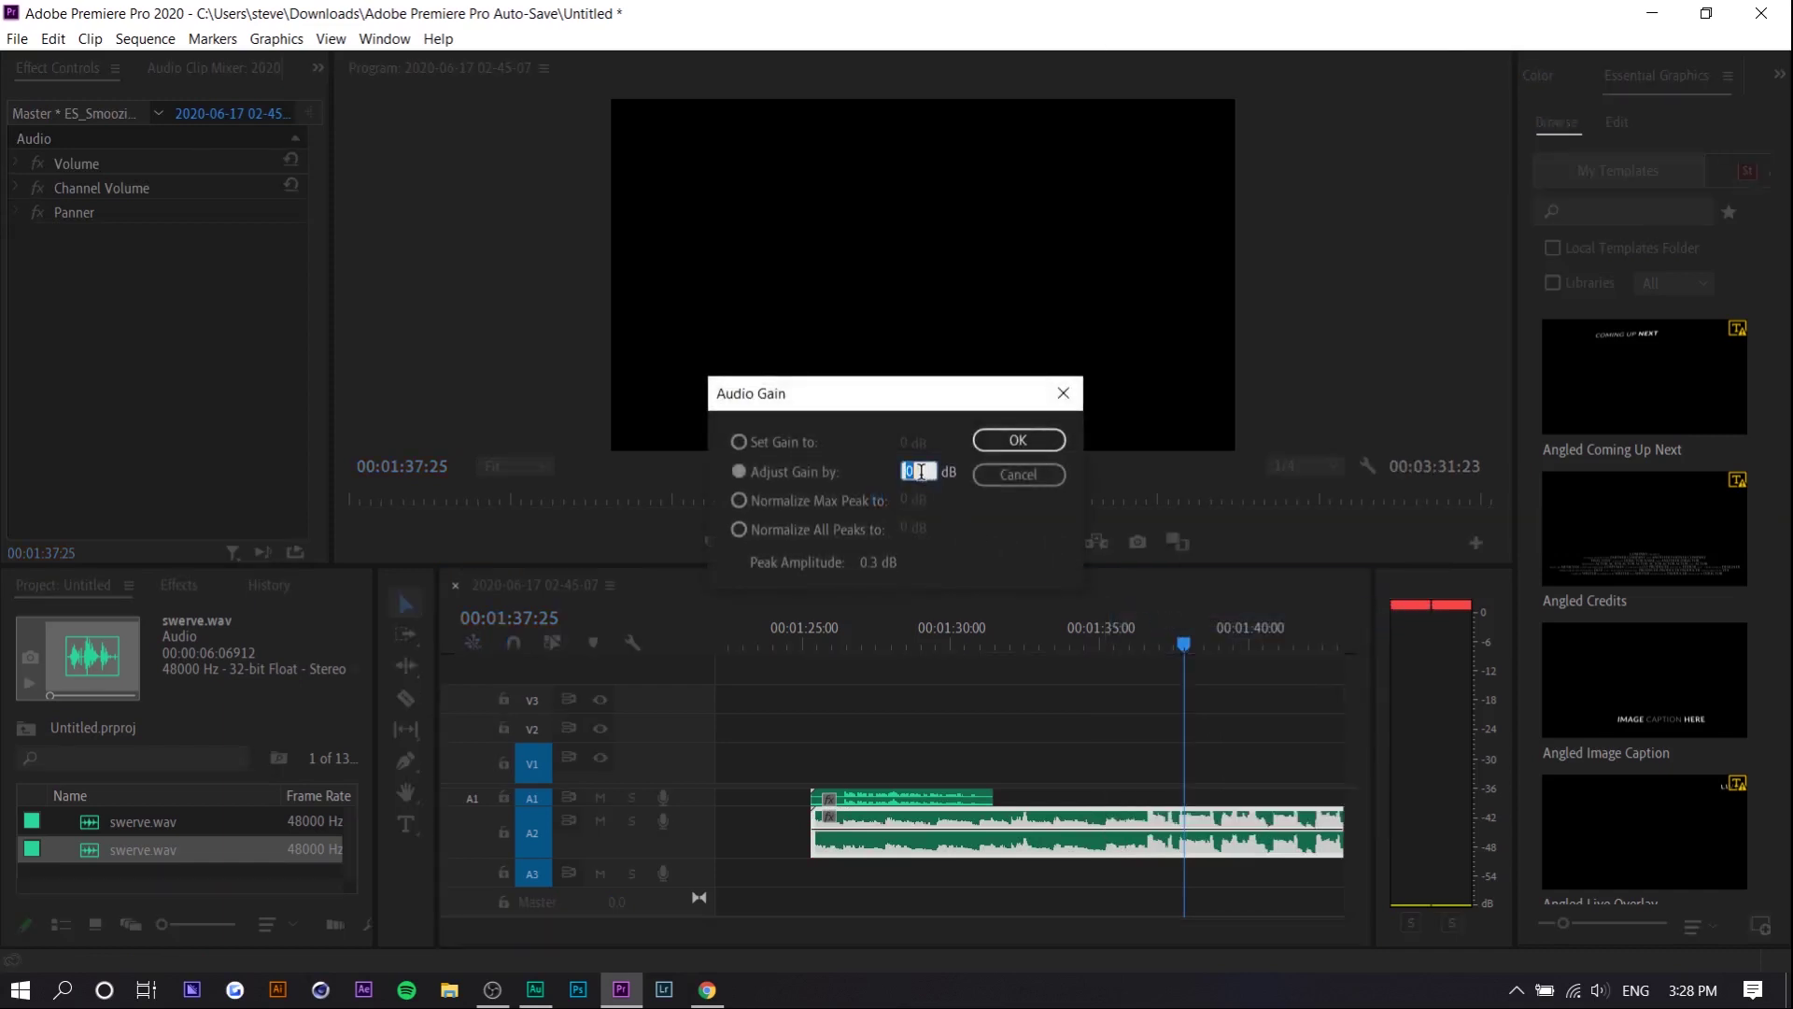
text(10)
key(Return)
click(826, 618)
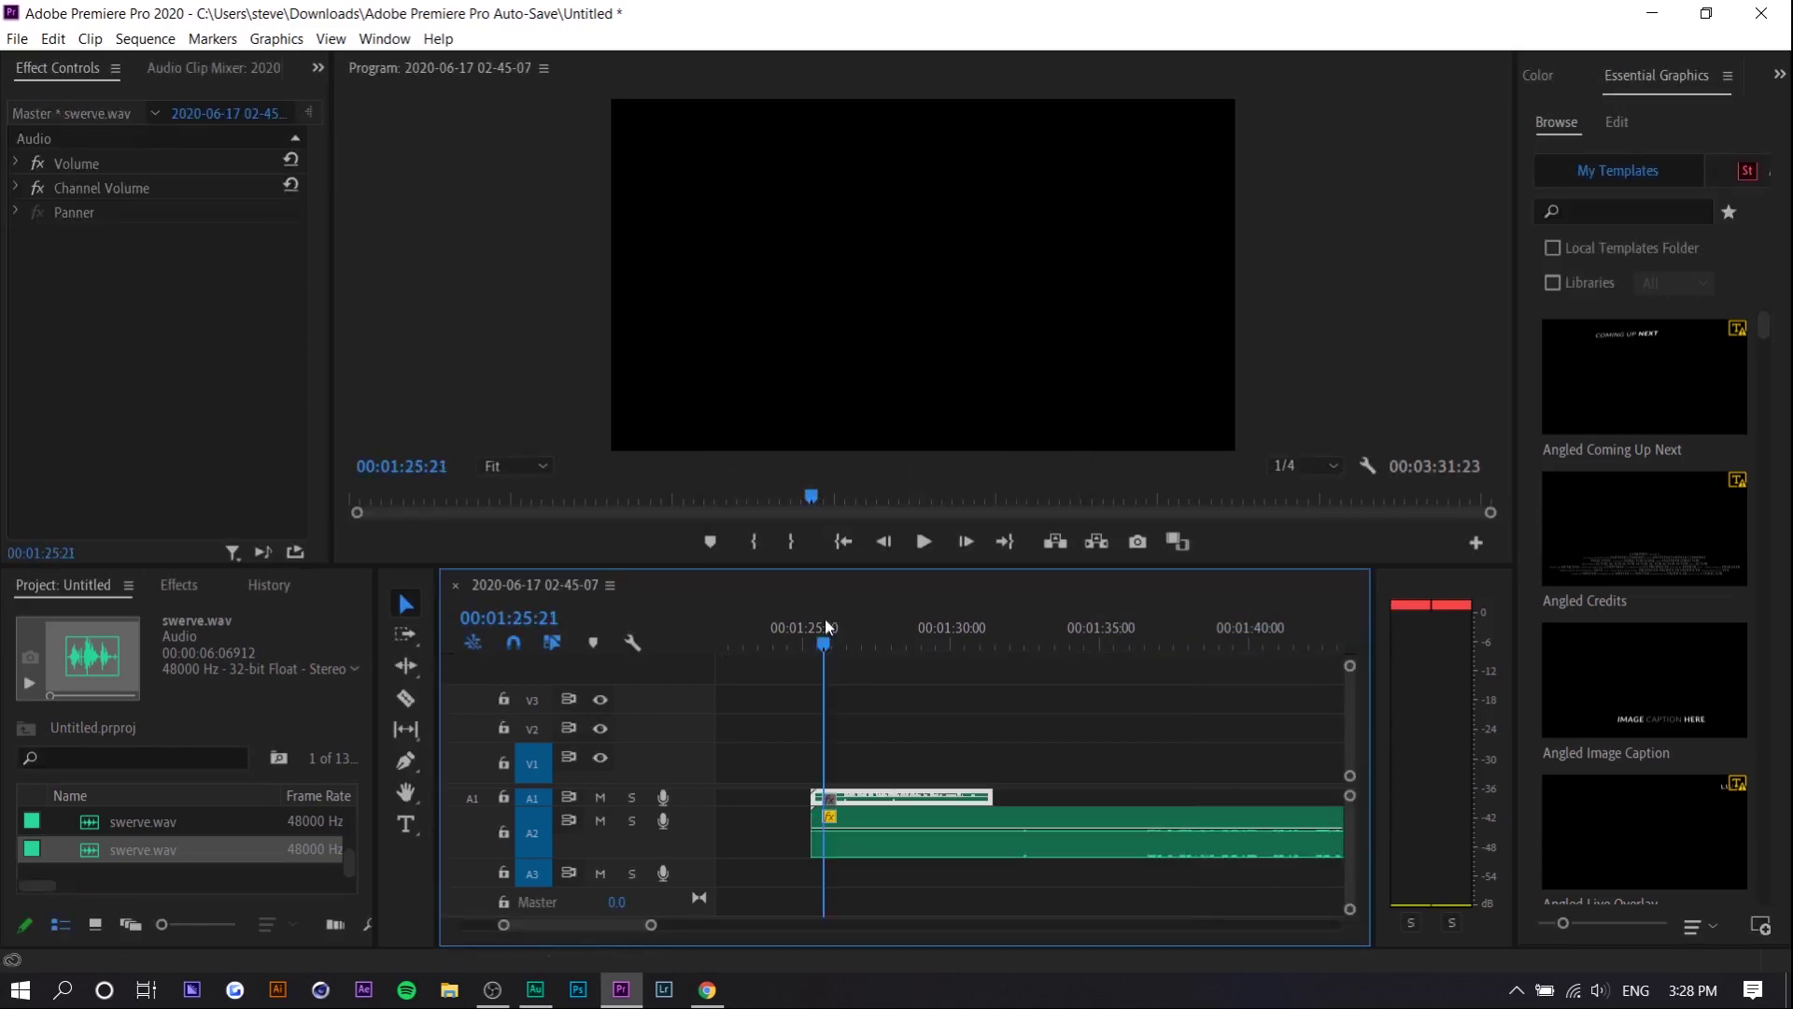
key(space)
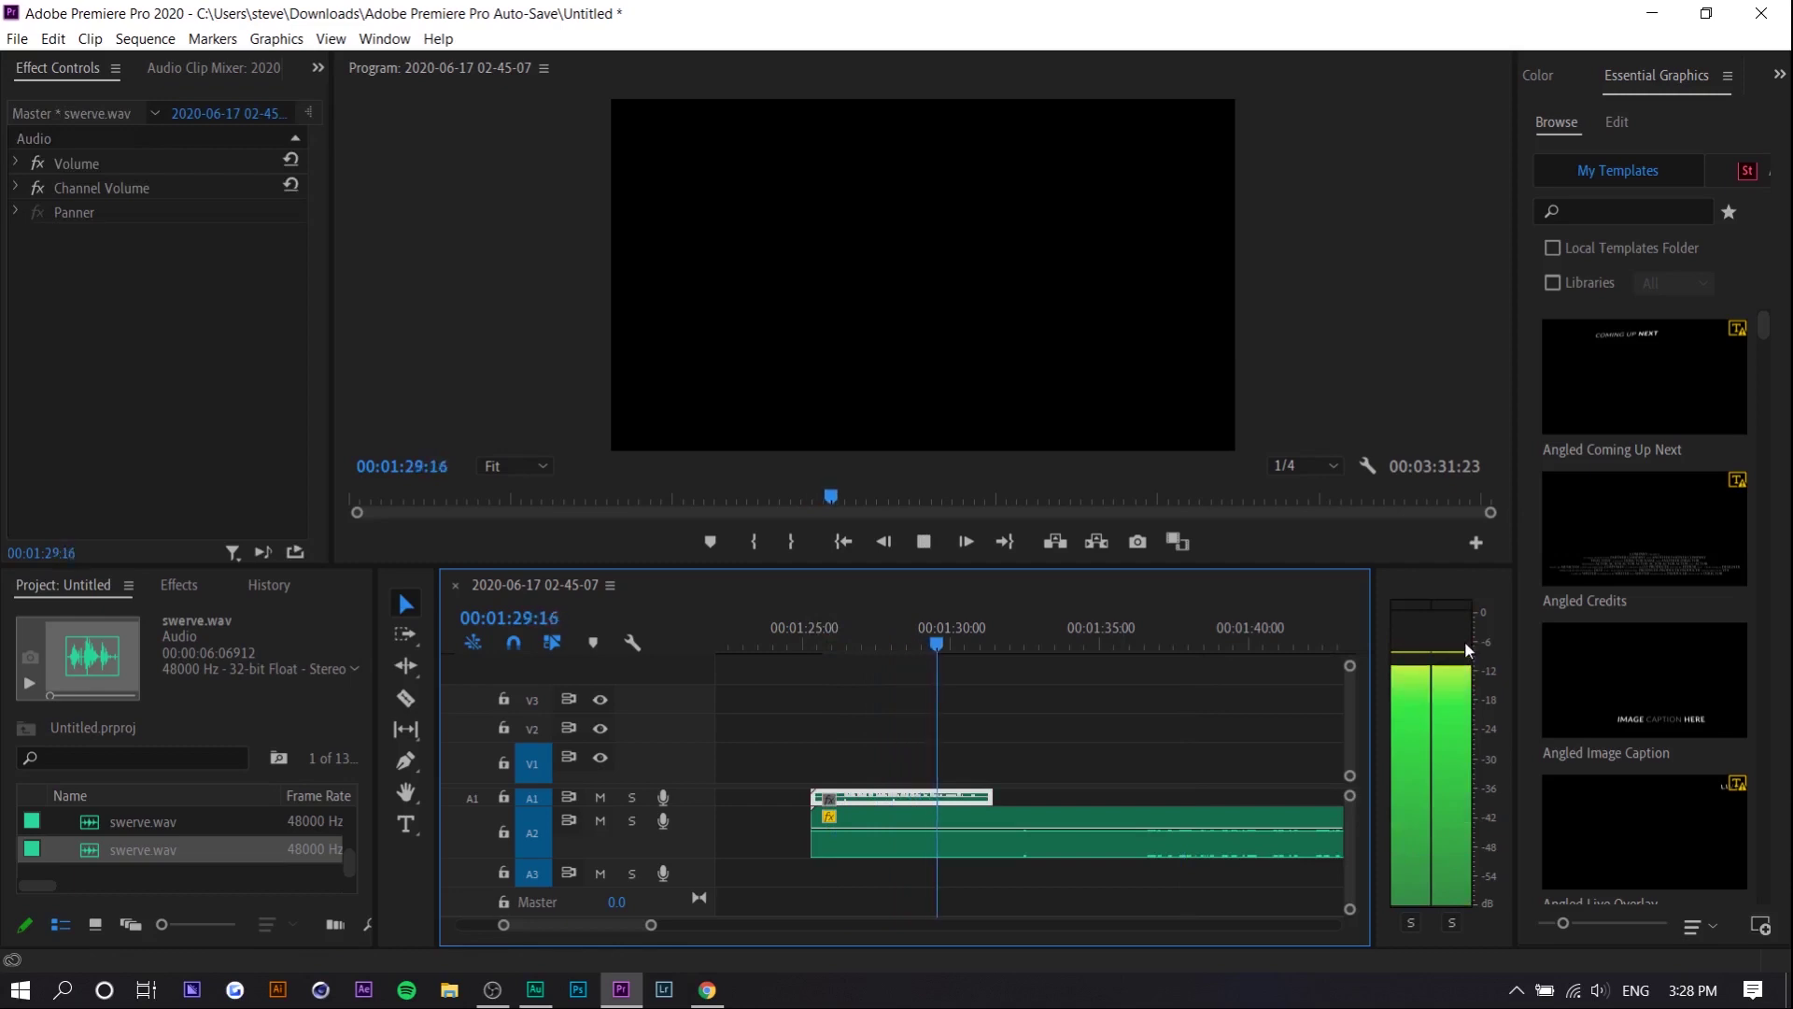
key(space)
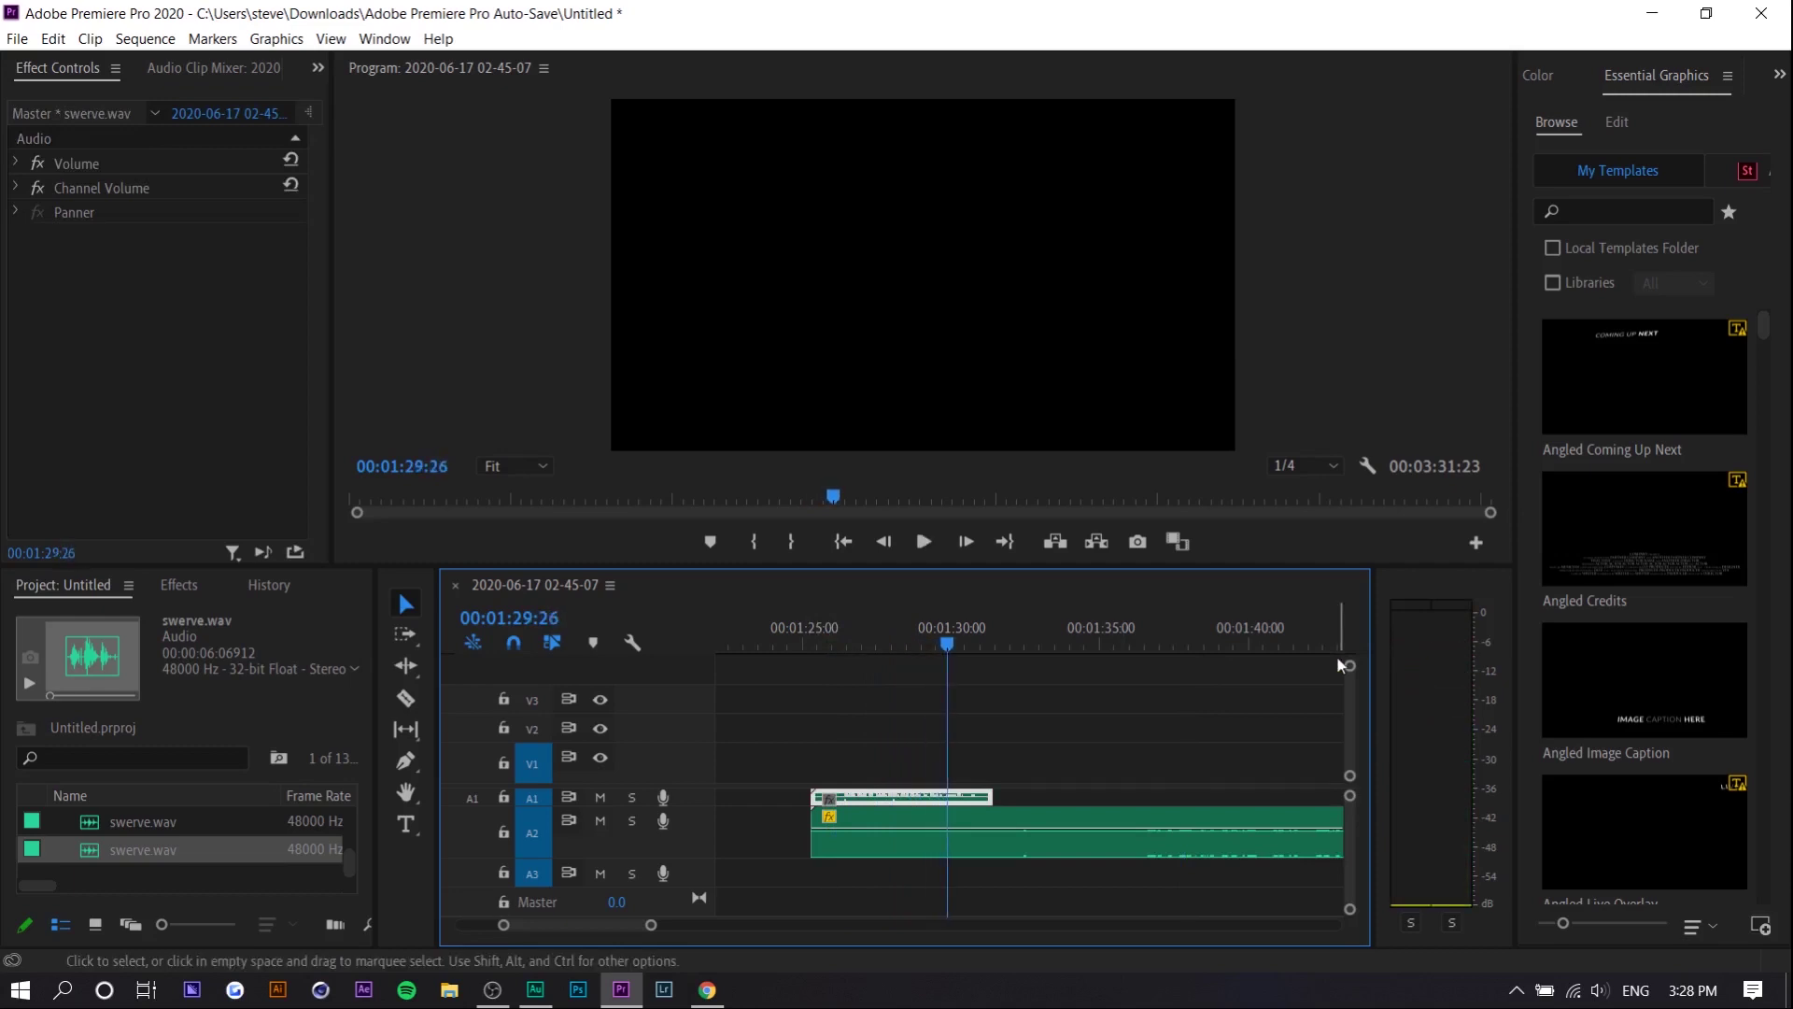